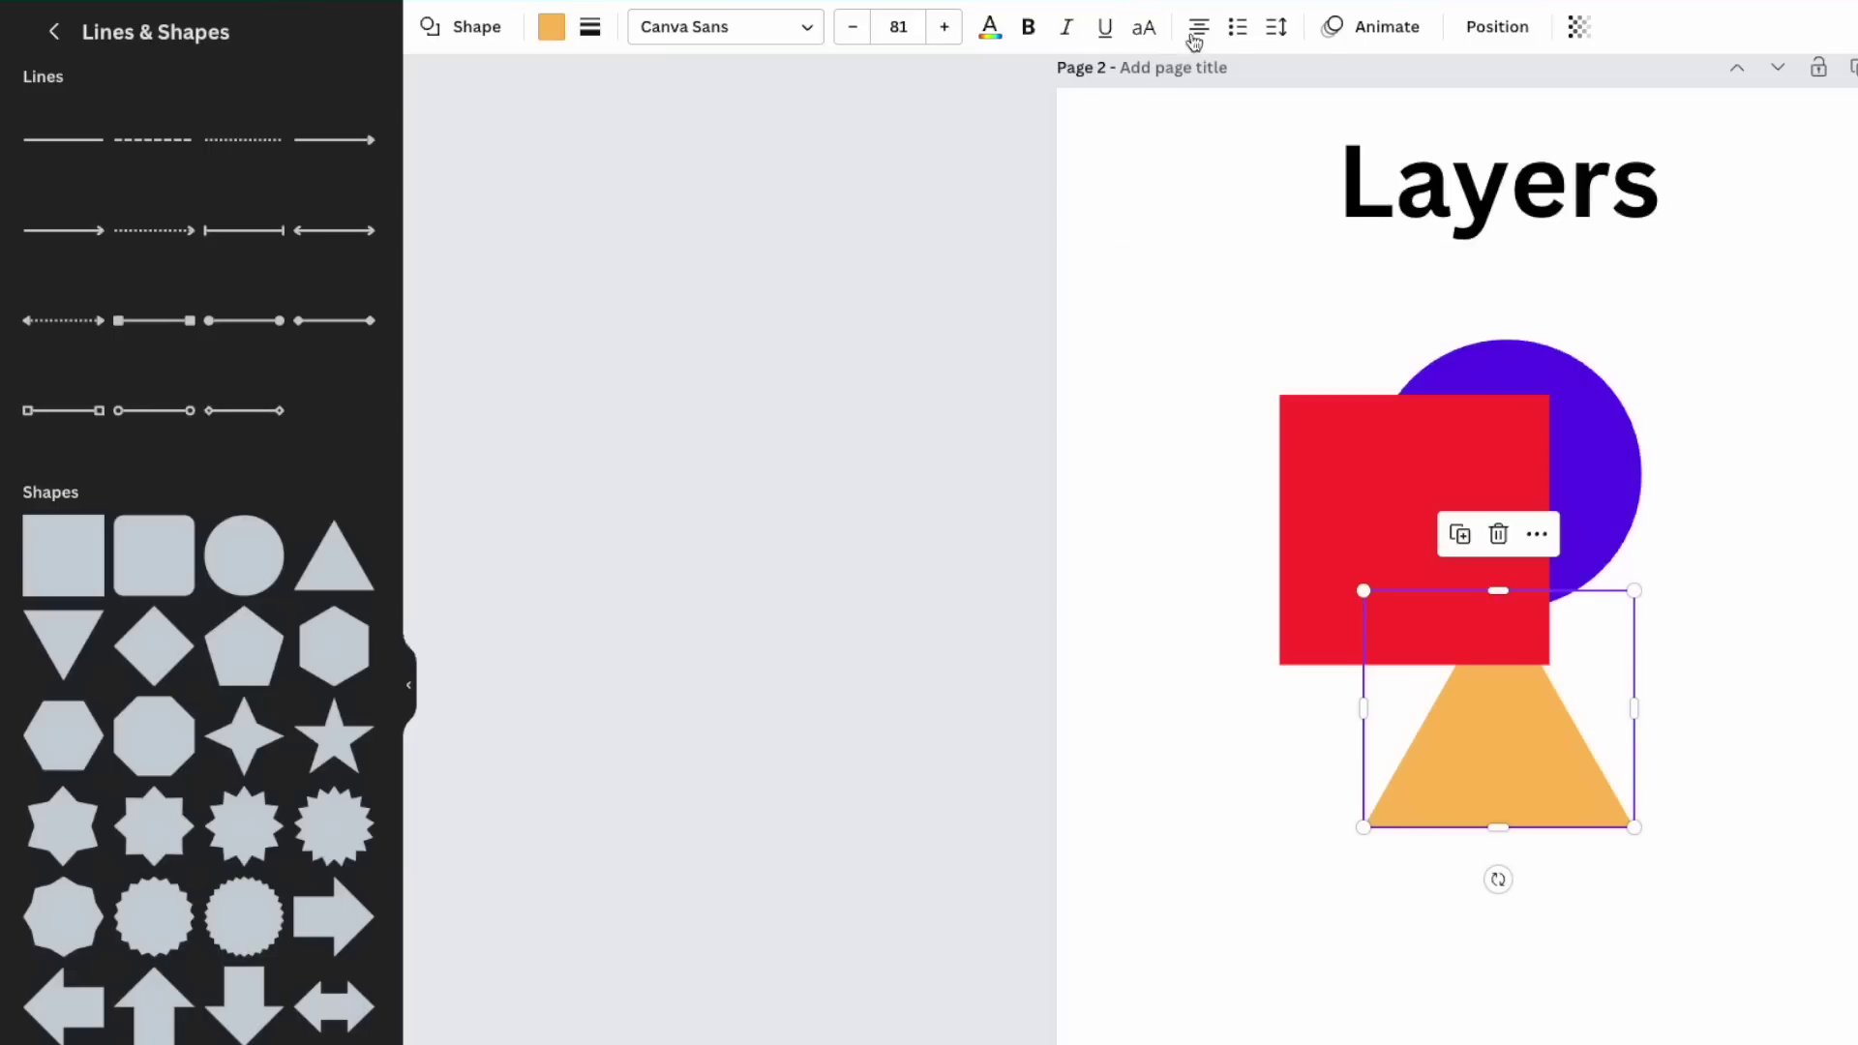
Step: Reorder the layers so the blue circle sits above the red square and the orange triangle above the circle
{"action": "left_click", "coordinate": [1516, 39]}
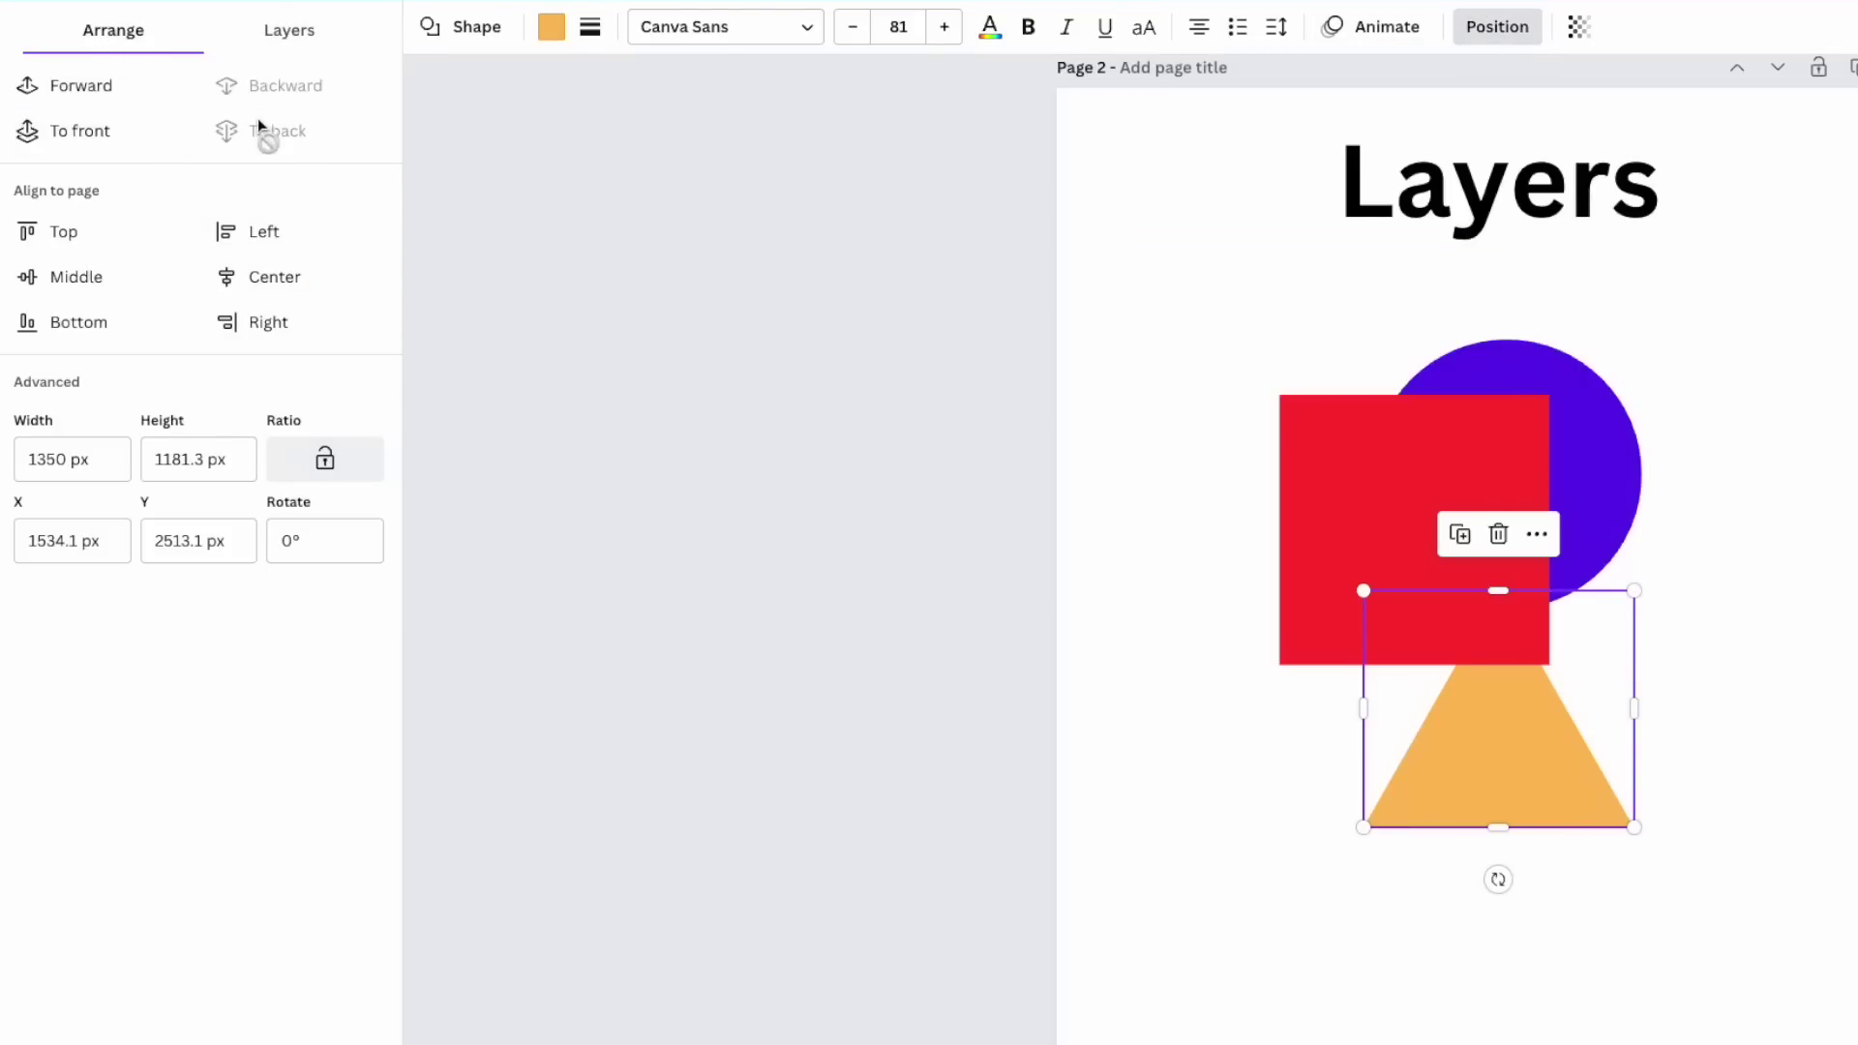
{"action": "left_click", "coordinate": [291, 33]}
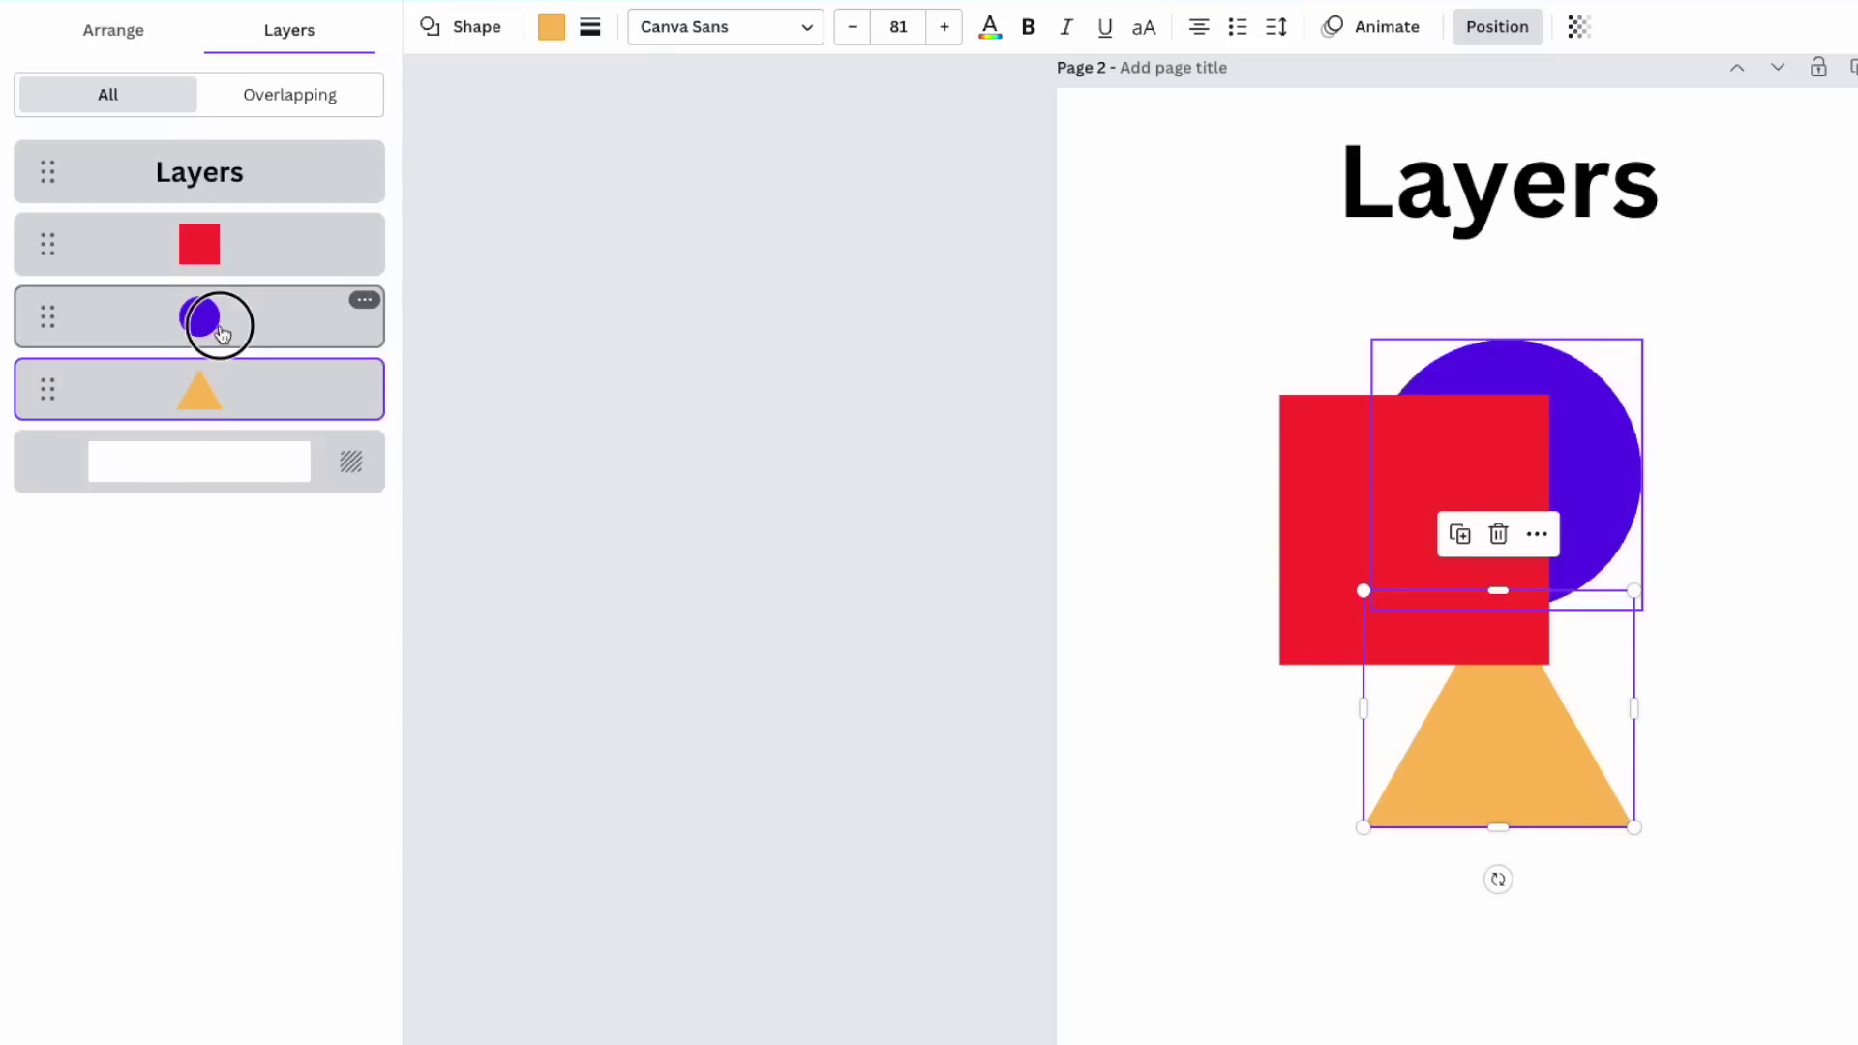
{"action": "left_click_drag", "start_coordinate": [220, 332], "coordinate": [203, 218]}
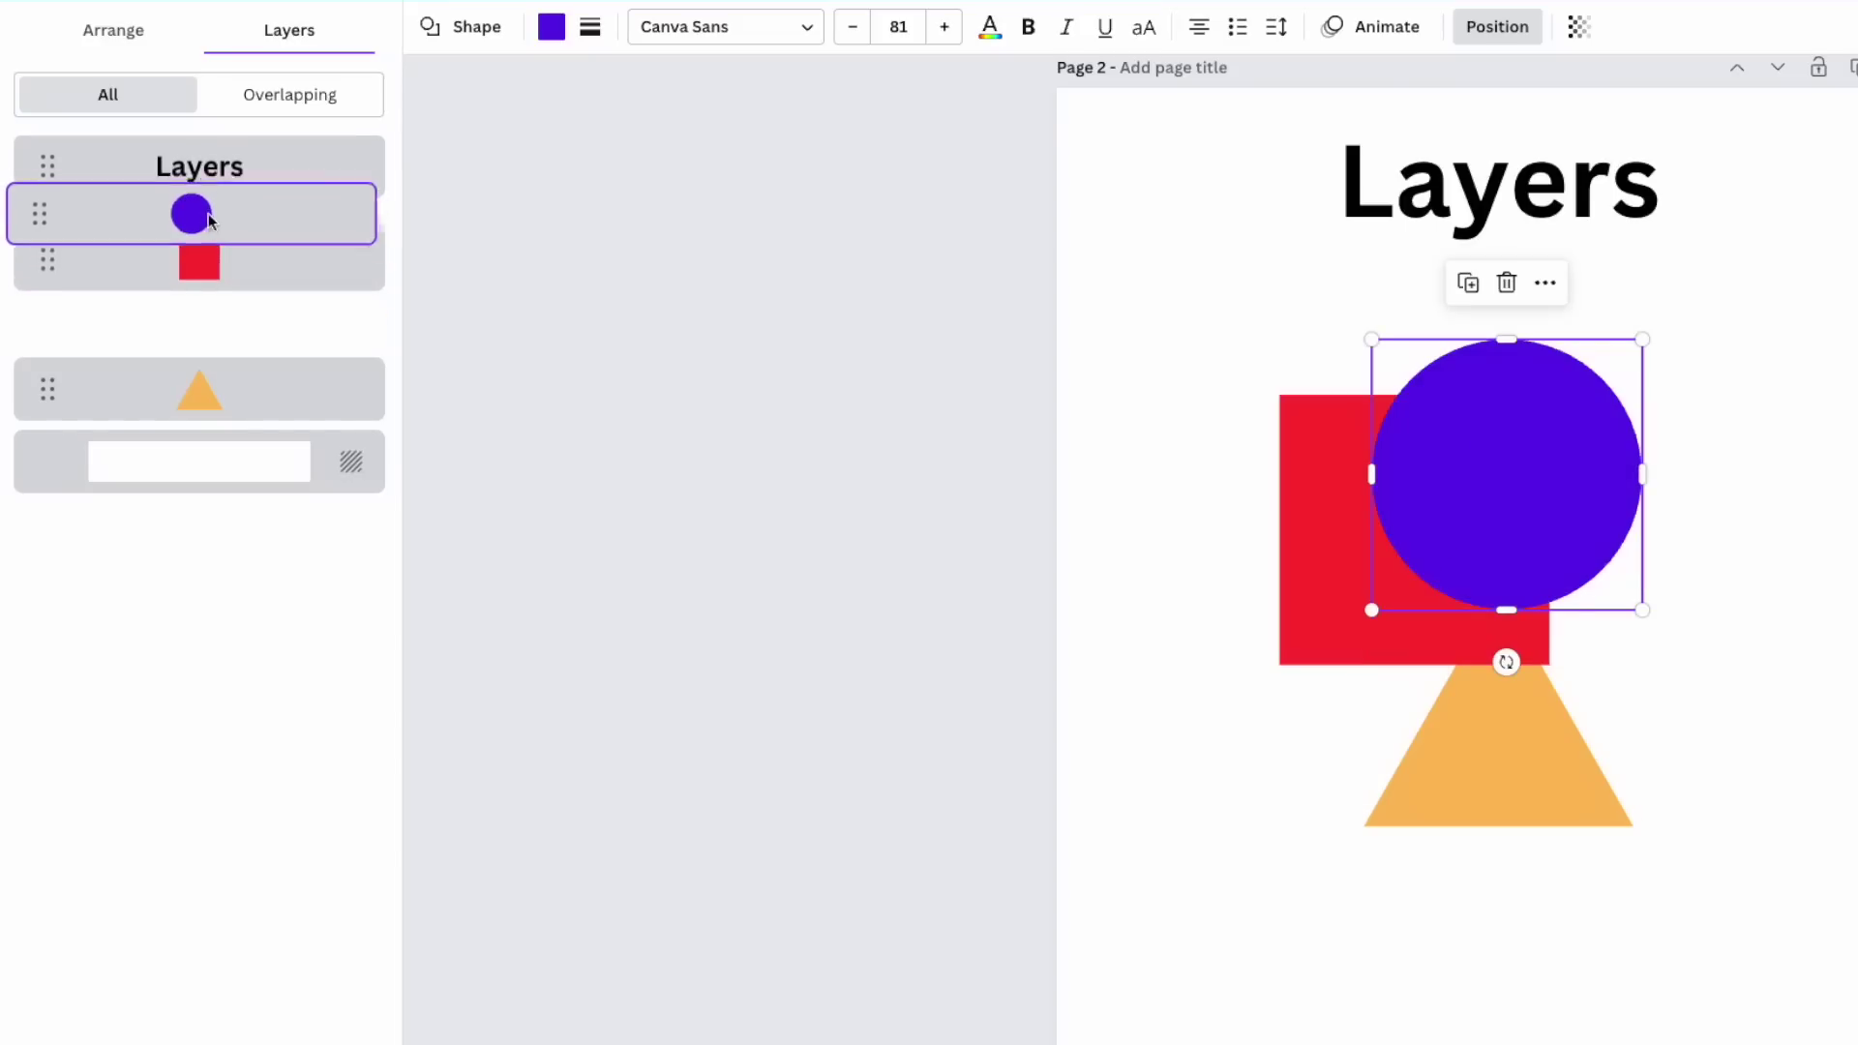
{"action": "left_click", "coordinate": [183, 410]}
{"action": "left_click_drag", "start_coordinate": [195, 383], "coordinate": [193, 214]}
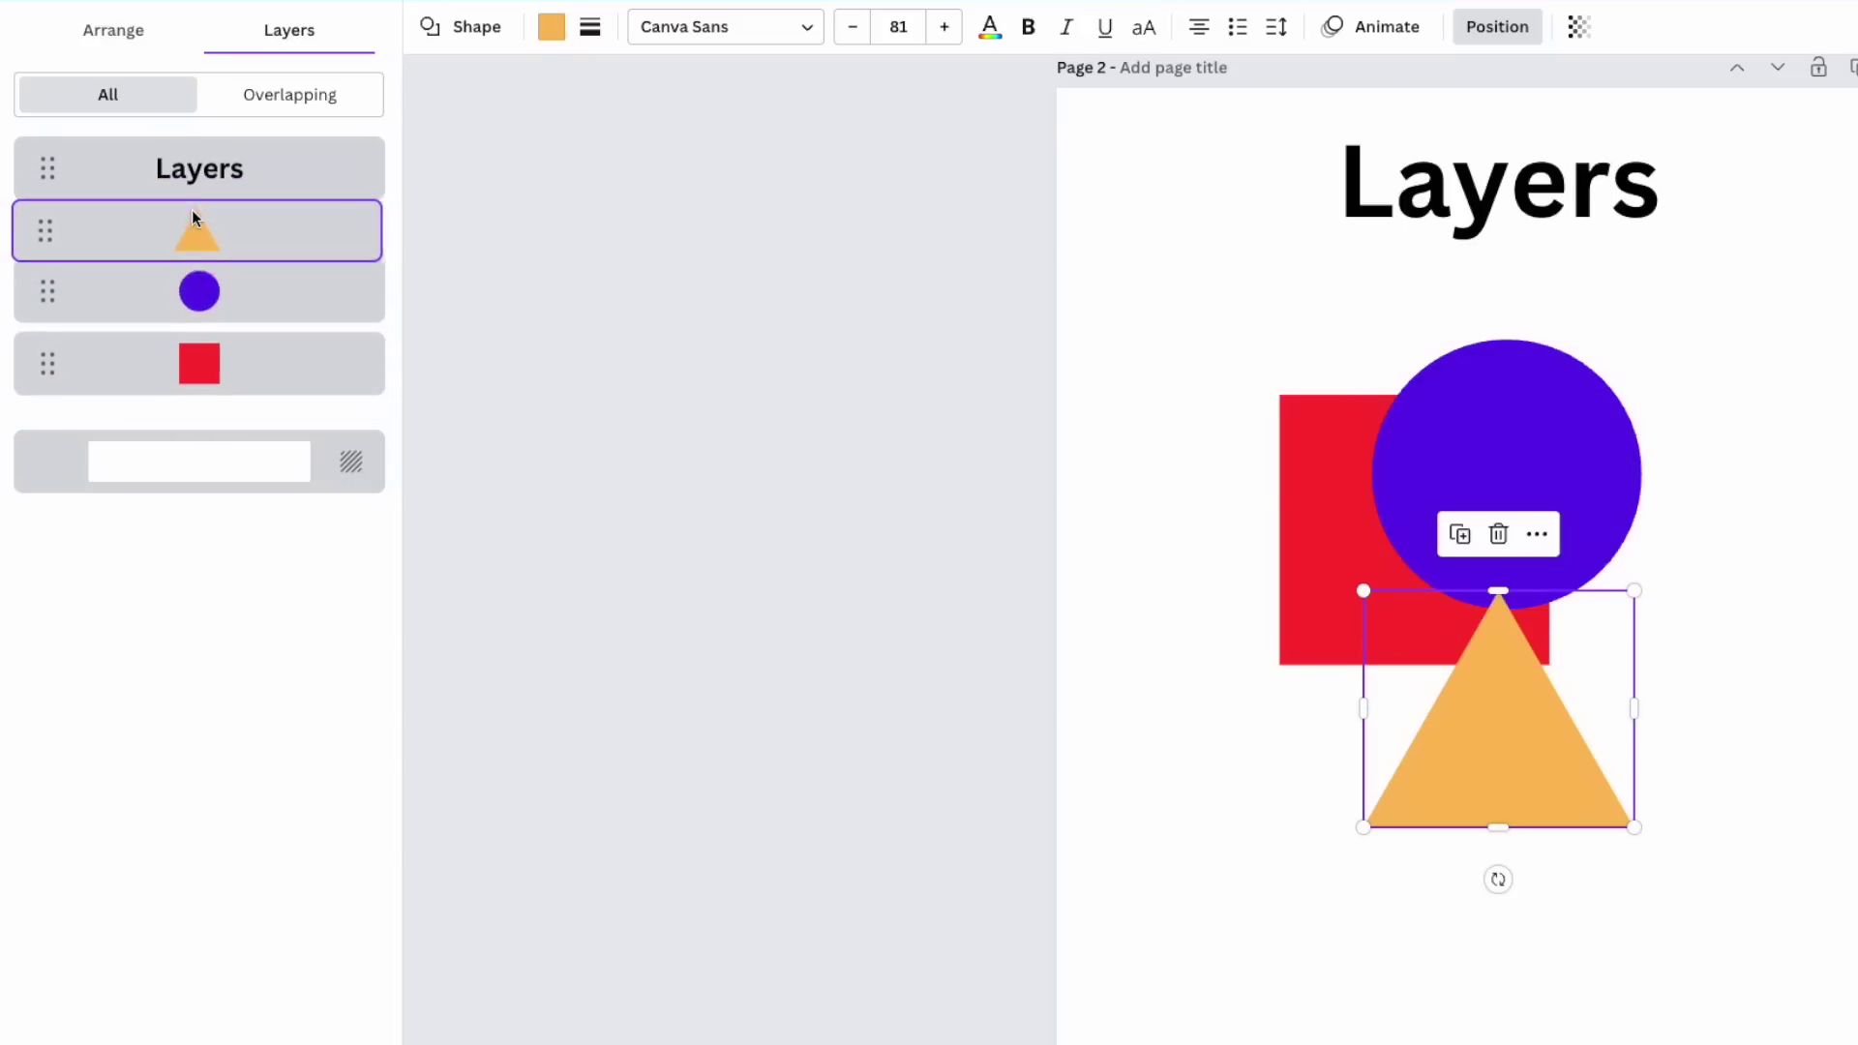
Step: Show only overlapping layers, then place the circle directly over the red square and move the triangle away to the page's lower right
{"action": "left_click", "coordinate": [270, 97]}
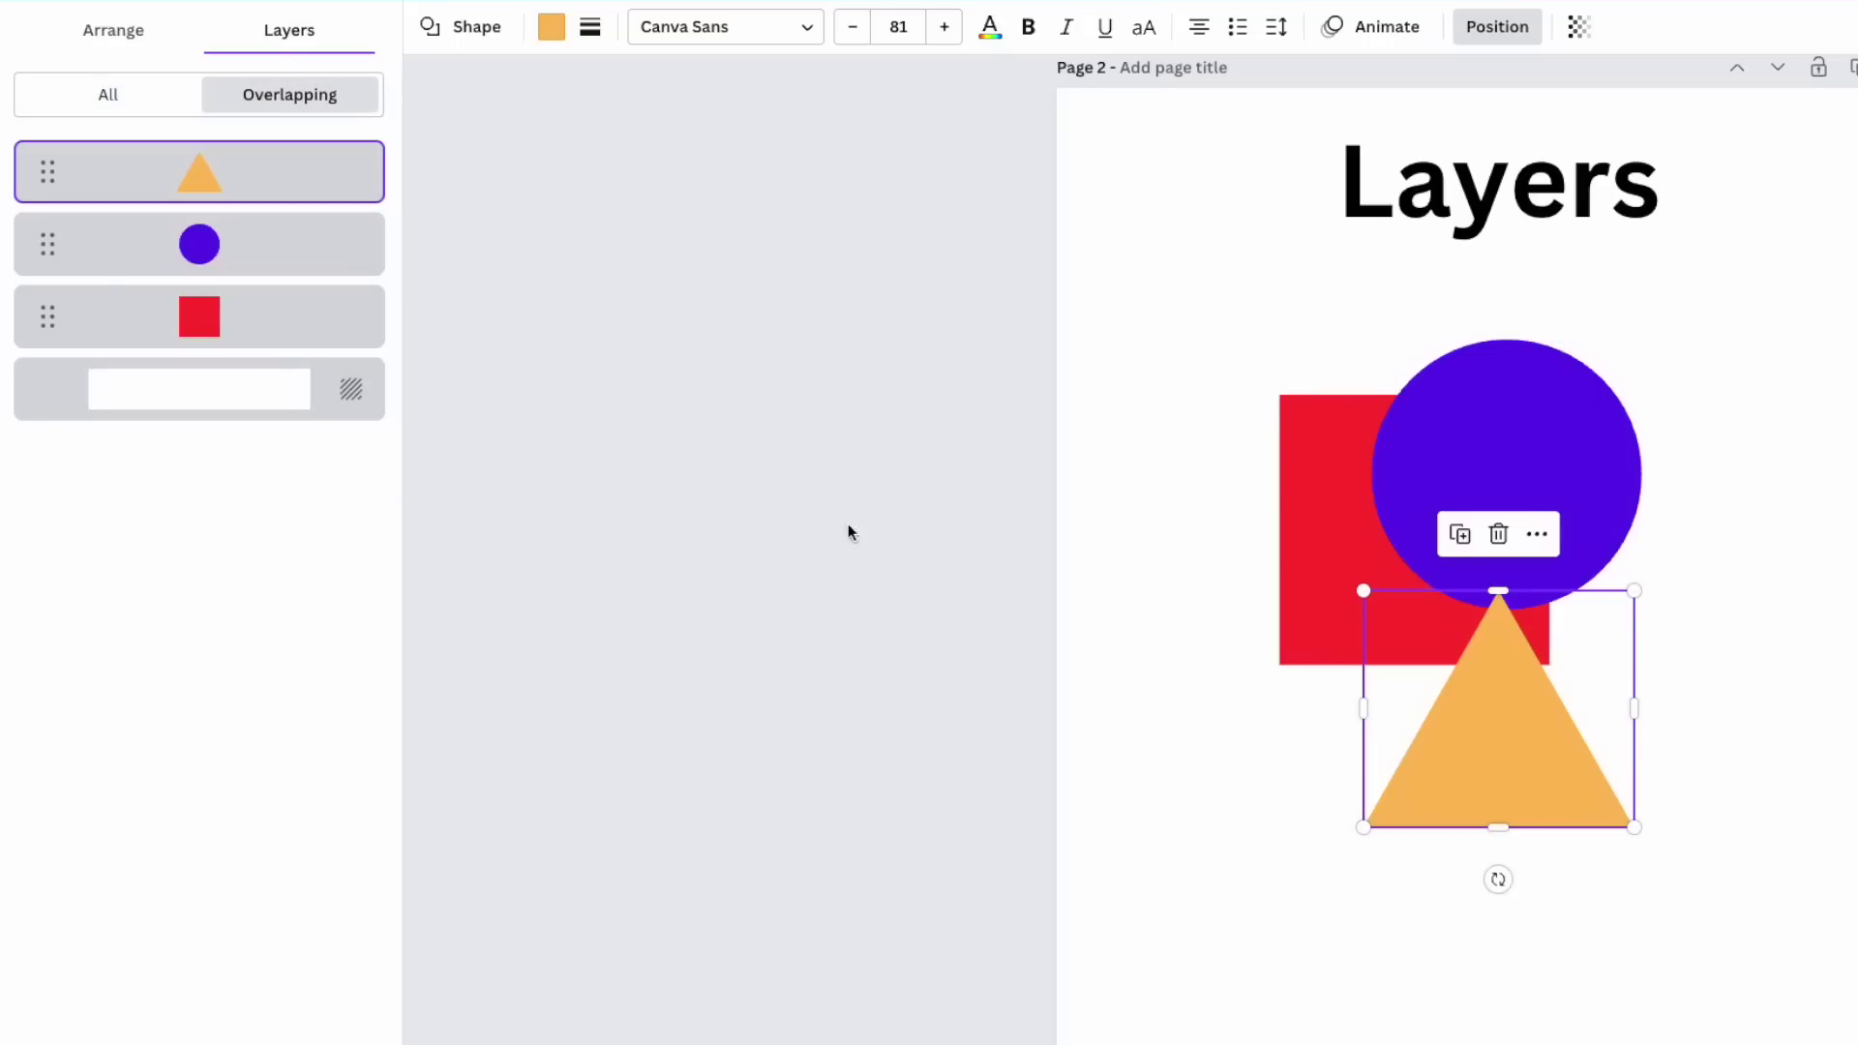
{"action": "left_click", "coordinate": [1683, 423]}
{"action": "left_click_drag", "start_coordinate": [1635, 406], "coordinate": [1453, 405]}
{"action": "left_click_drag", "start_coordinate": [1521, 726], "coordinate": [1735, 892]}
{"action": "left_click_drag", "start_coordinate": [1402, 461], "coordinate": [1365, 505]}
{"action": "left_click", "coordinate": [1714, 478]}
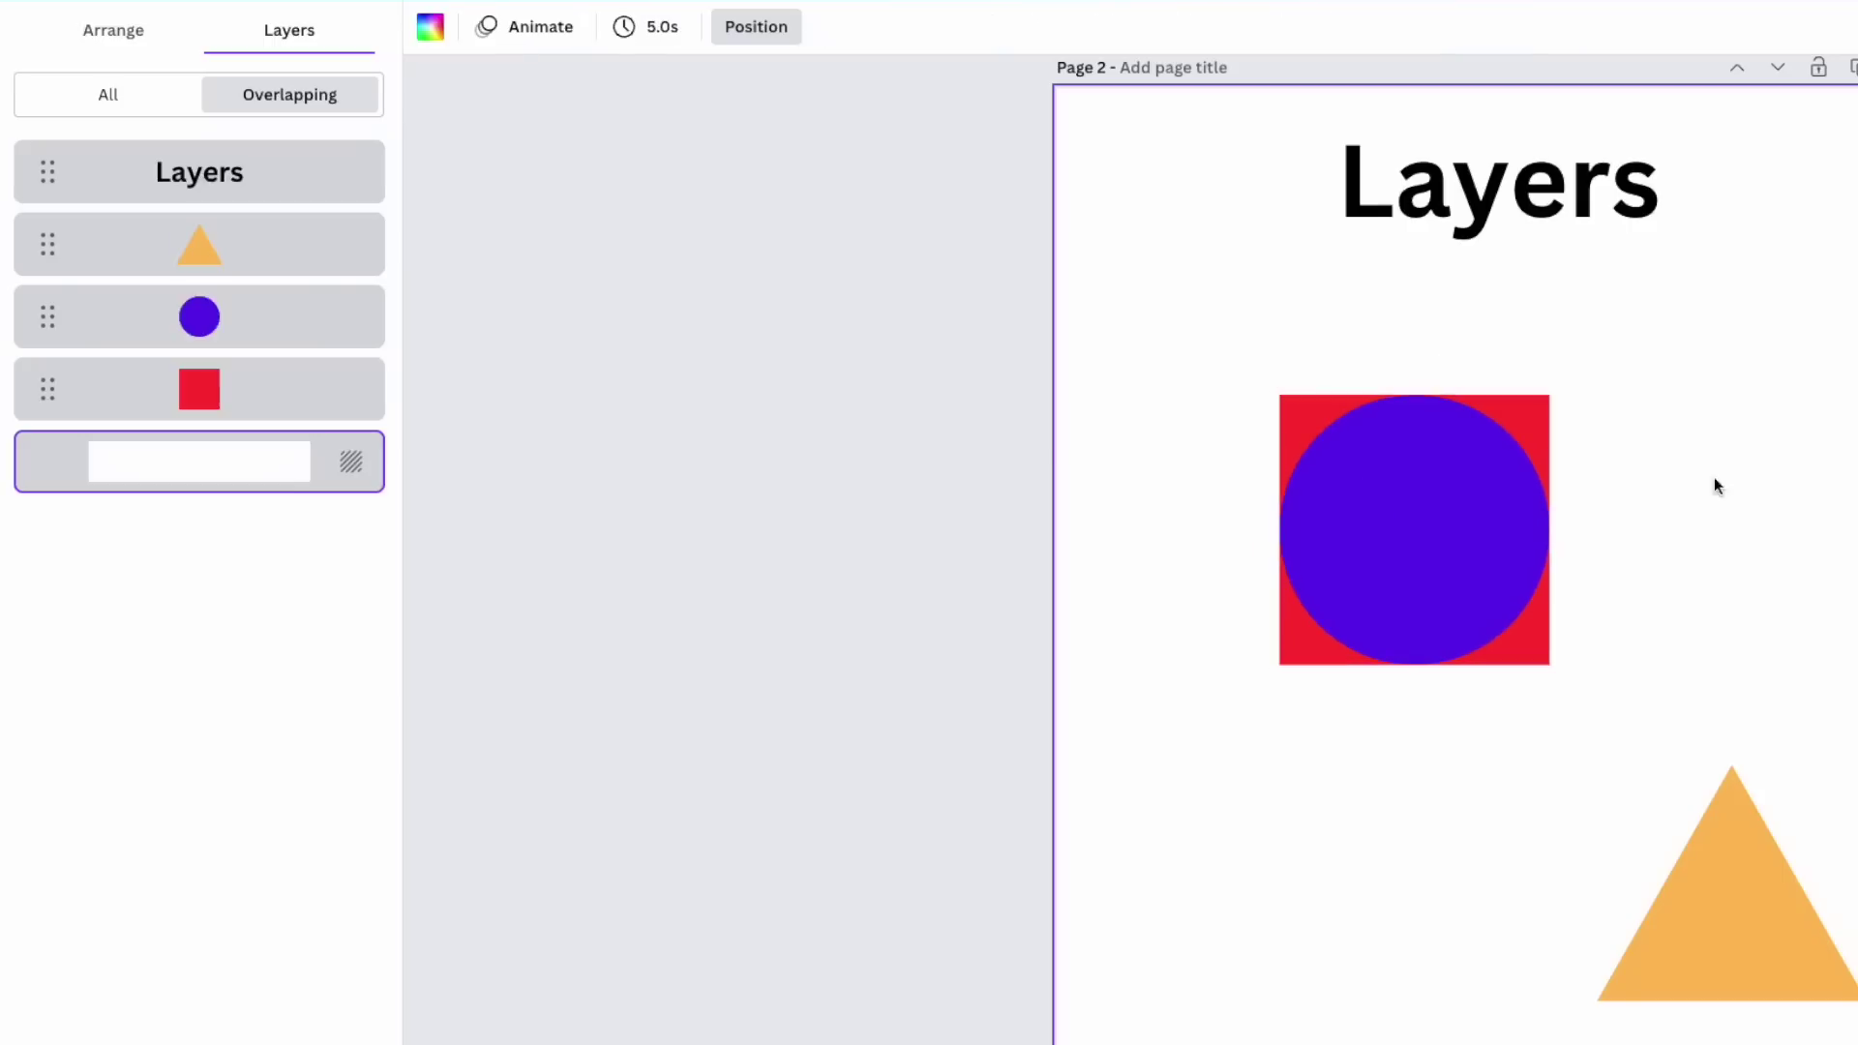
Step: Bring the red square's layer above the blue circle among the circle's overlapping layers
{"action": "left_click", "coordinate": [1436, 513]}
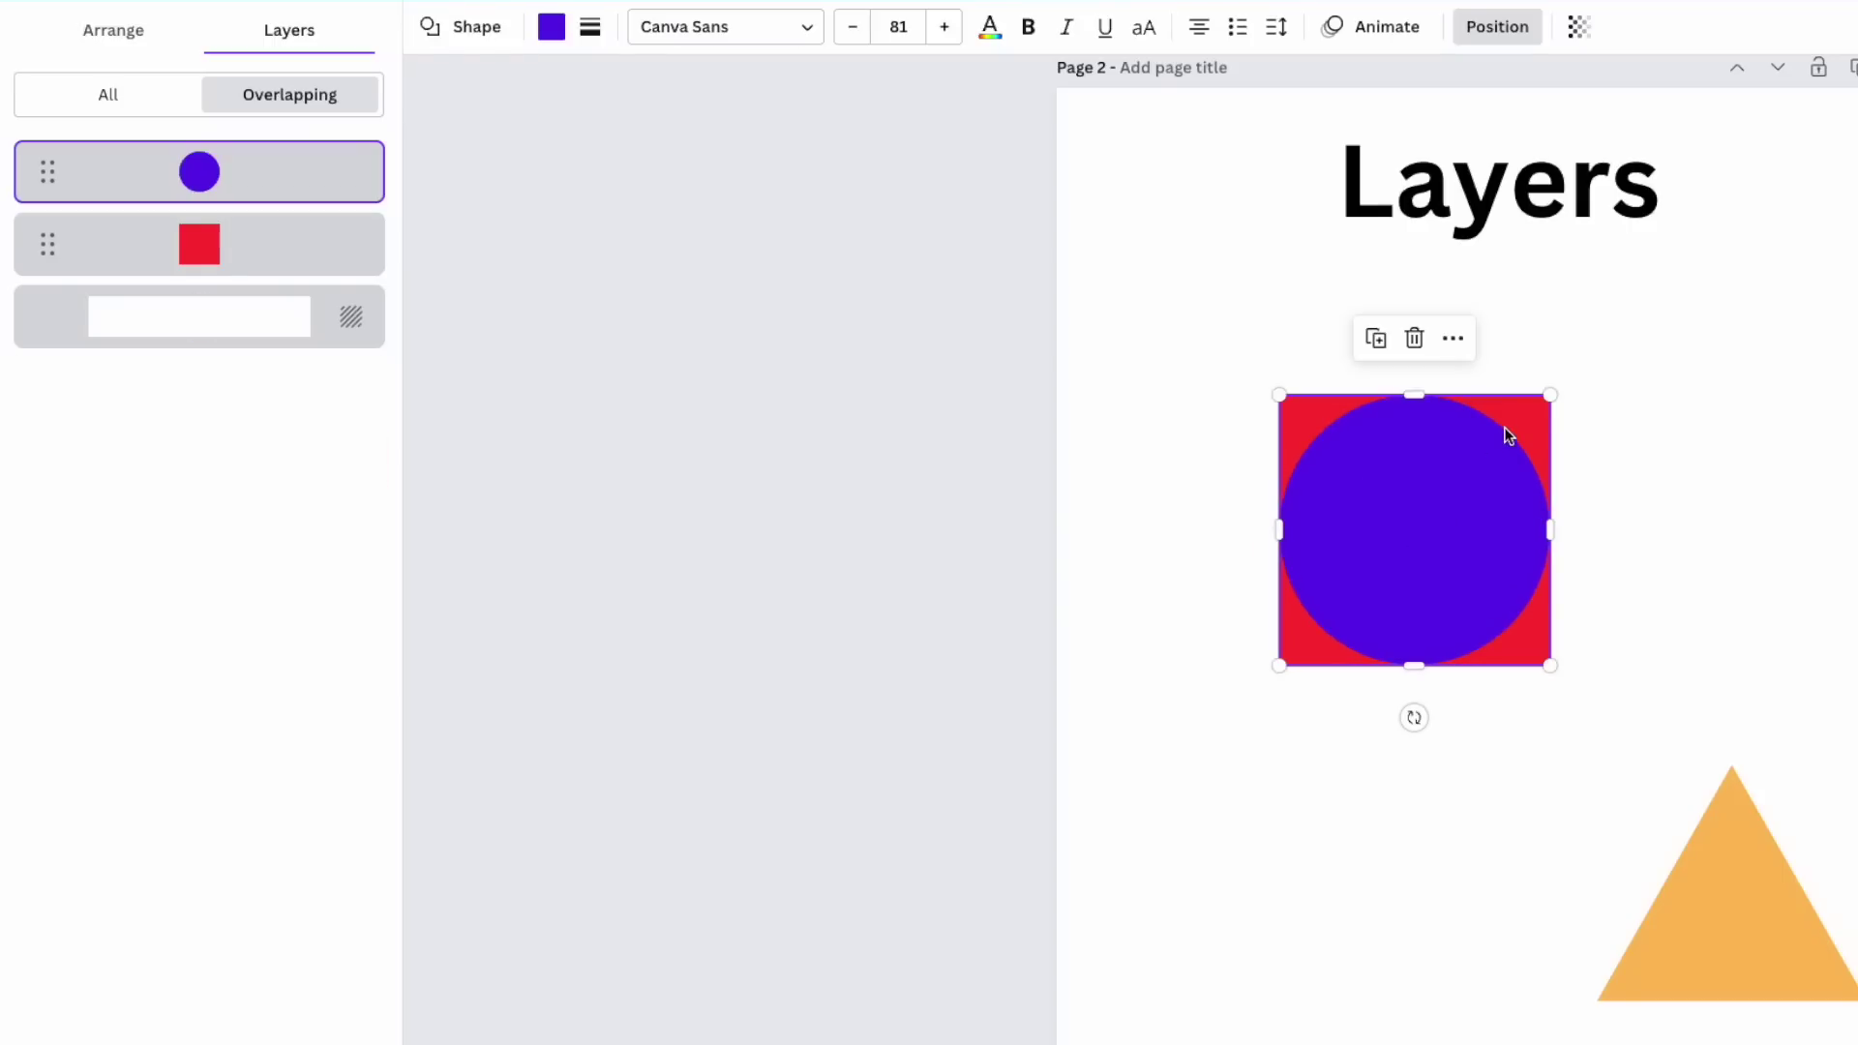
{"action": "left_click", "coordinate": [1307, 414]}
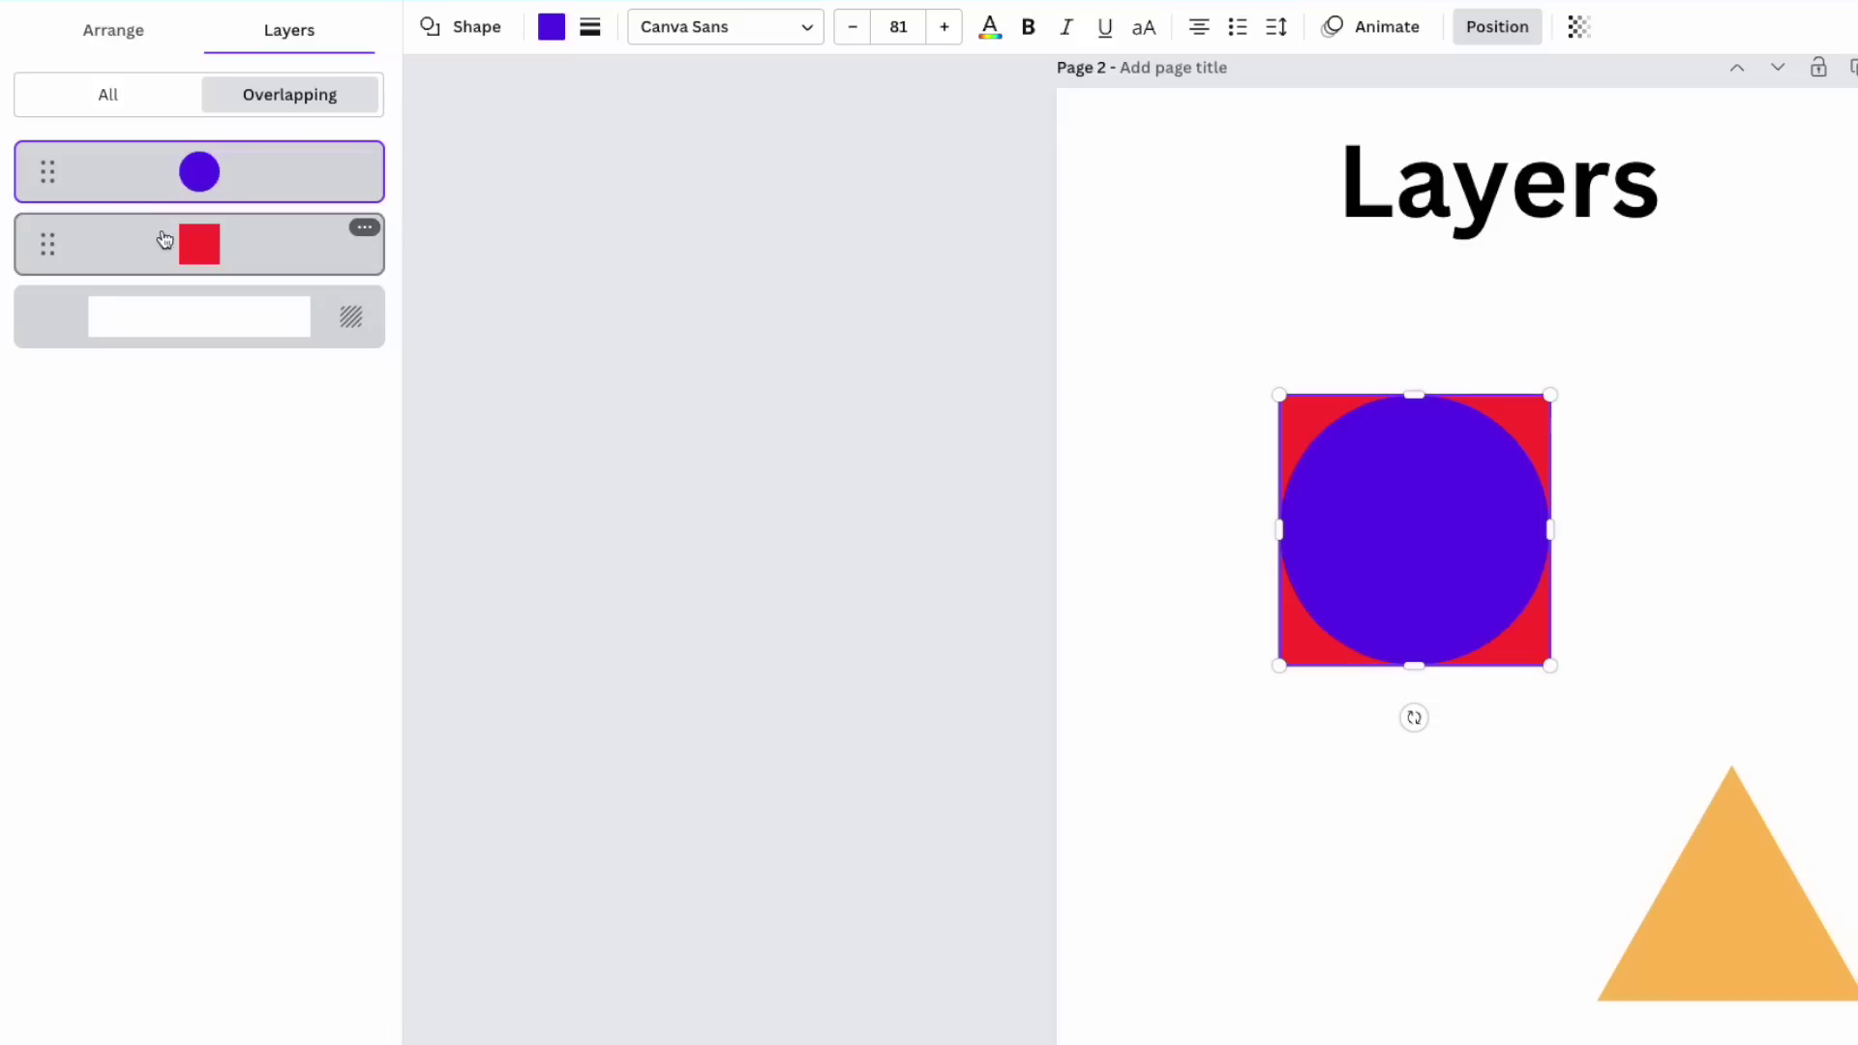
{"action": "left_click_drag", "start_coordinate": [58, 244], "coordinate": [44, 160]}
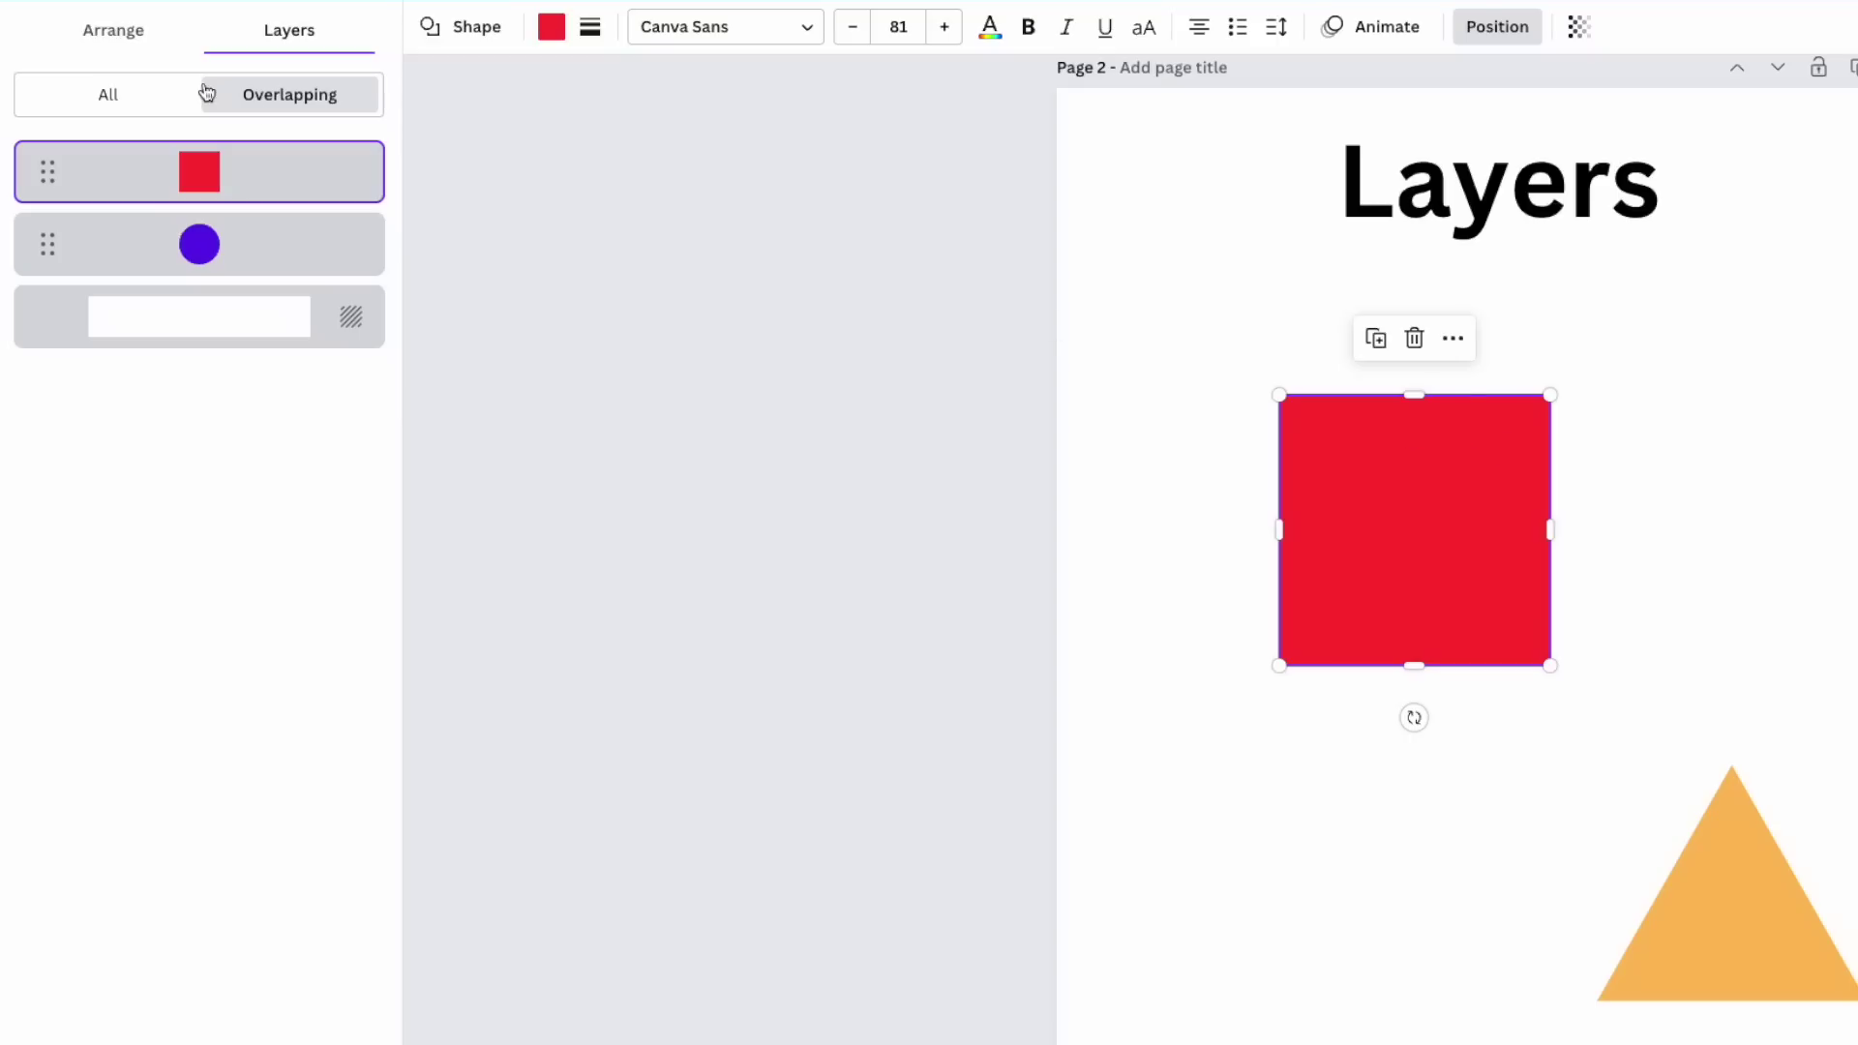
Step: Move the red square up and to the left so the blue circle behind it is partly exposed
{"action": "left_click_drag", "start_coordinate": [1407, 415], "coordinate": [1468, 494]}
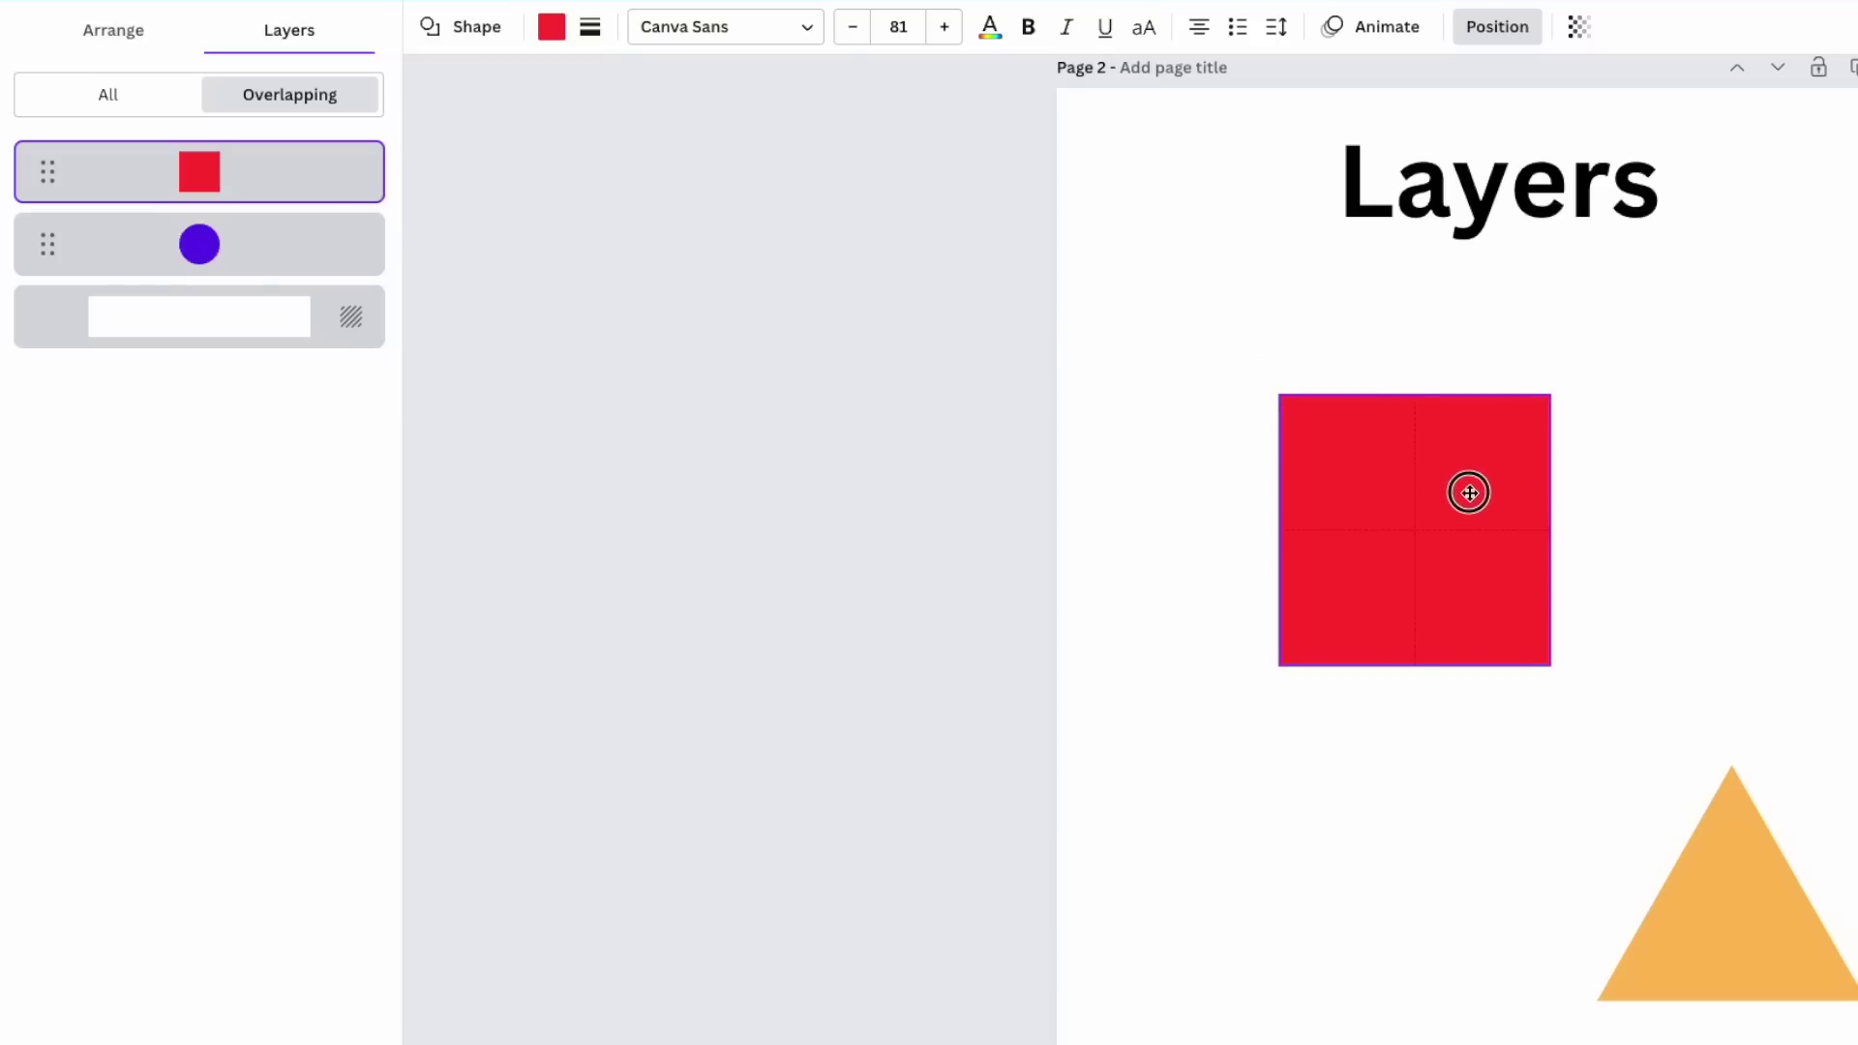
{"action": "left_click", "coordinate": [1468, 494]}
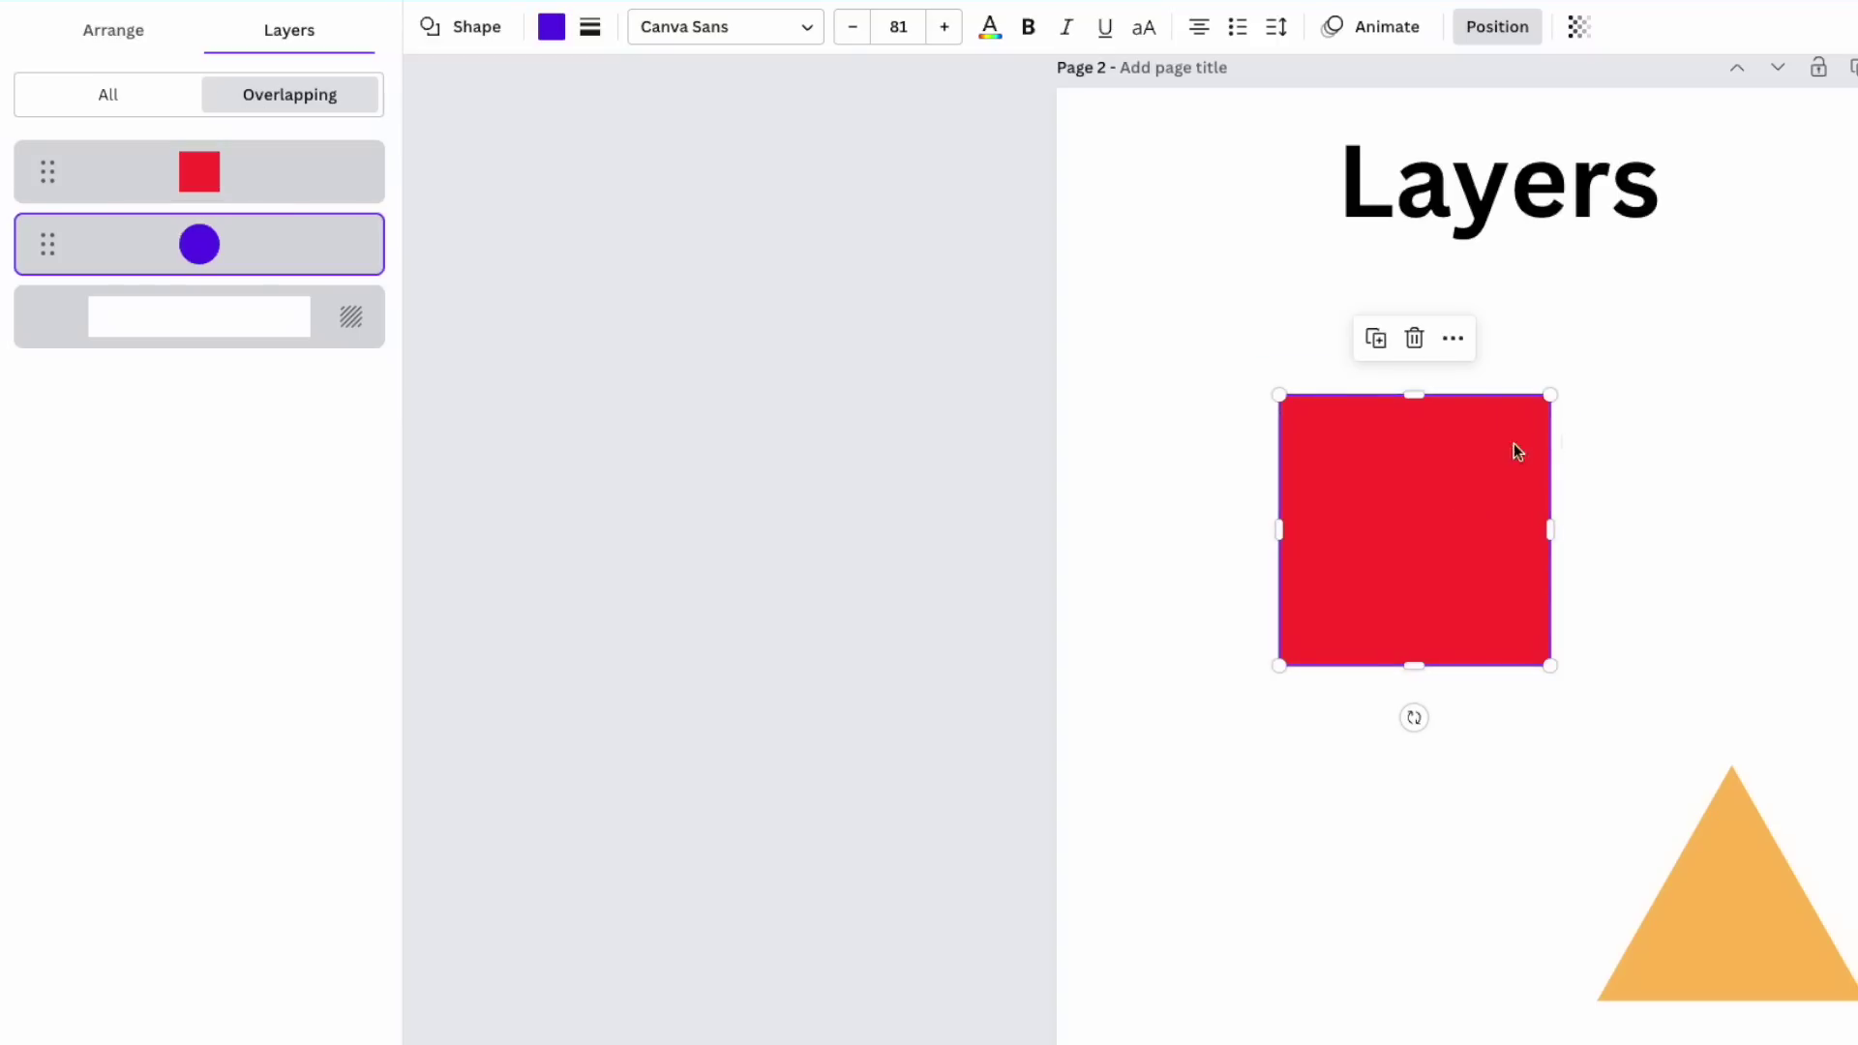
{"action": "left_click", "coordinate": [1396, 495]}
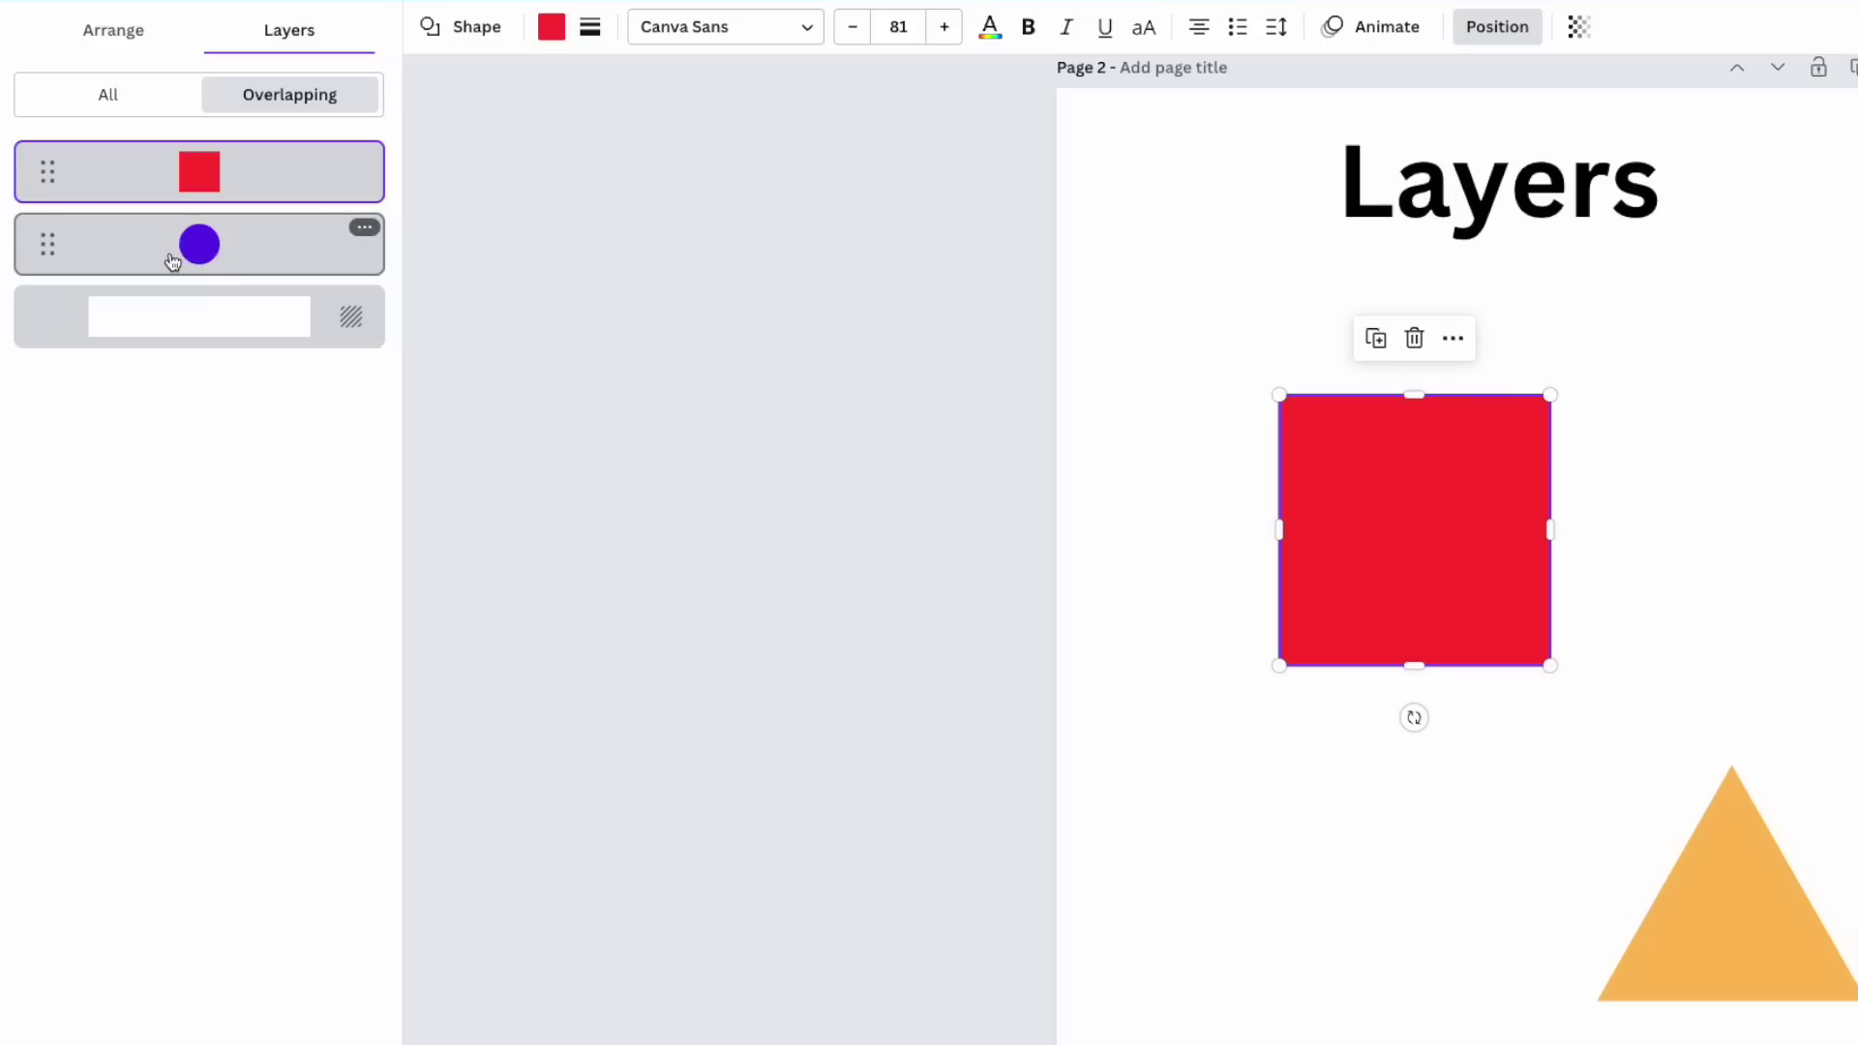
{"action": "left_click_drag", "start_coordinate": [1401, 491], "coordinate": [1298, 419]}
{"action": "left_click", "coordinate": [1758, 581]}
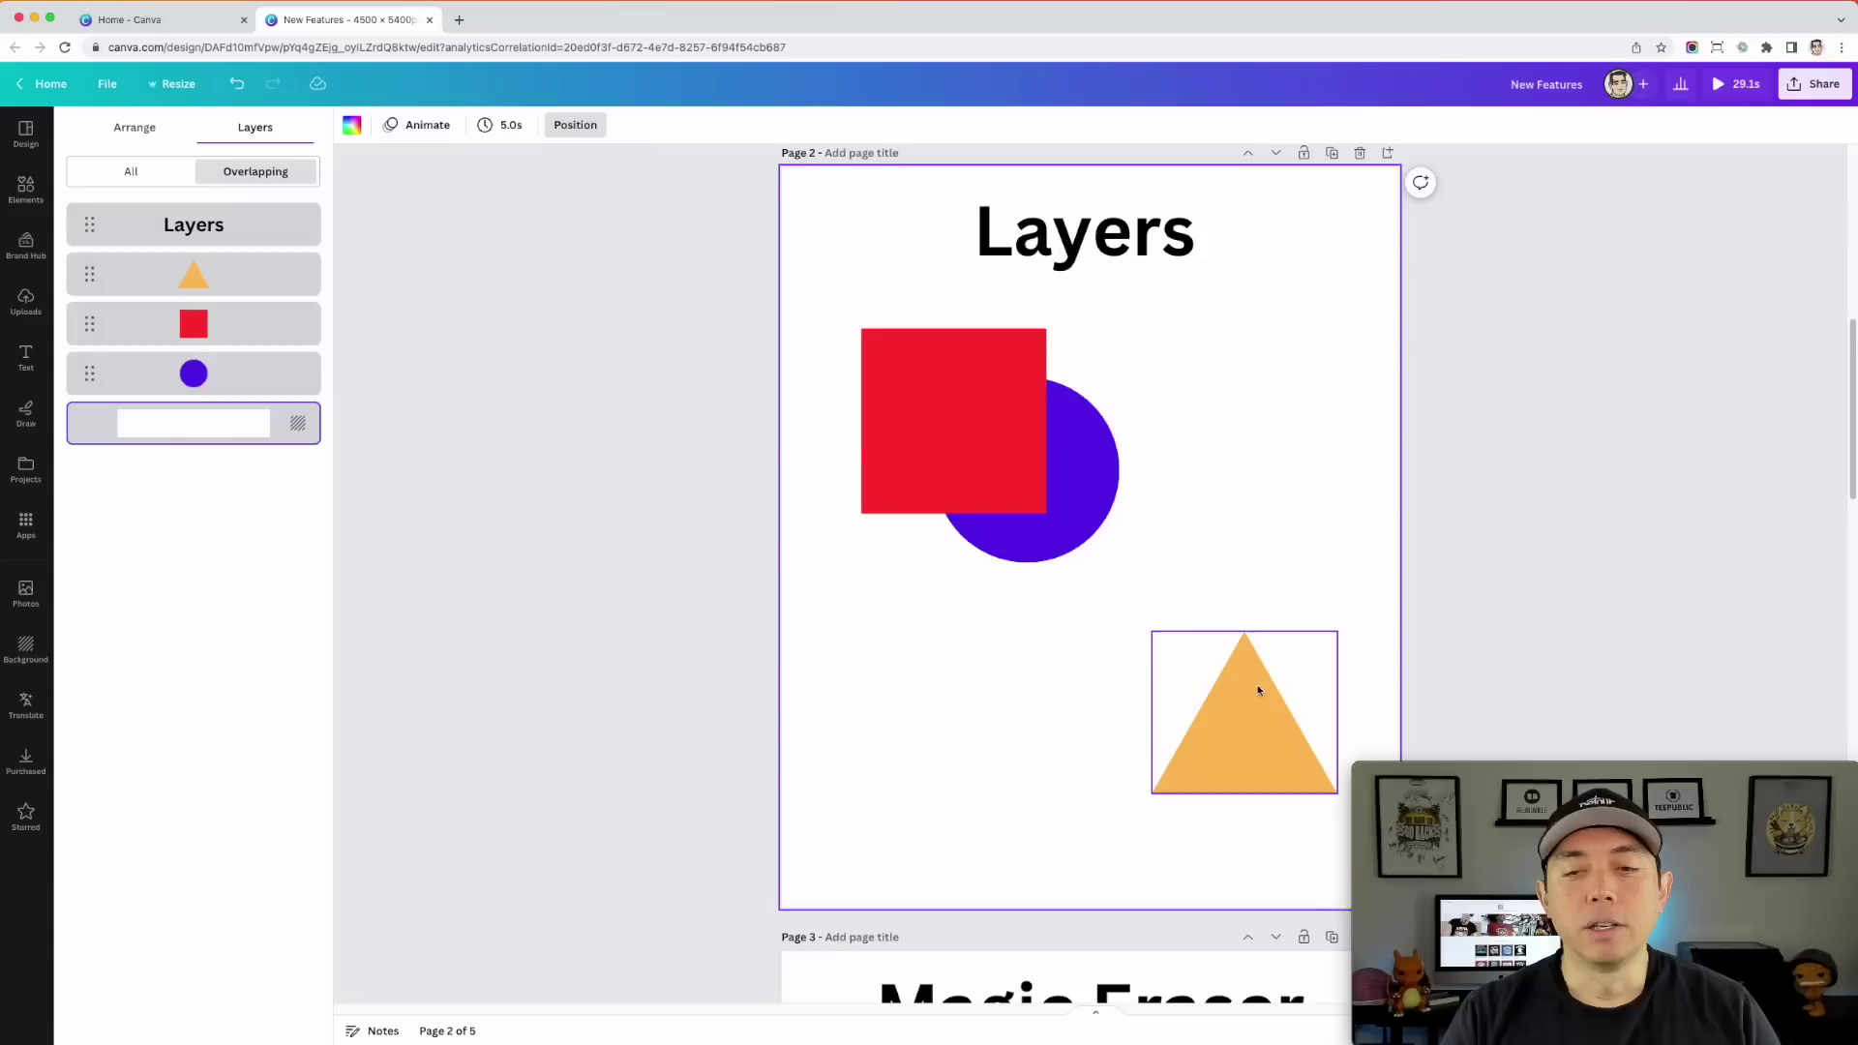
Step: Separate the shapes by moving the triangle closer to the page centre and the circle below the square, and list all layers again
{"action": "left_click_drag", "start_coordinate": [1257, 689], "coordinate": [1185, 538]}
{"action": "left_click", "coordinate": [988, 548]}
{"action": "left_click_drag", "start_coordinate": [988, 548], "coordinate": [937, 772]}
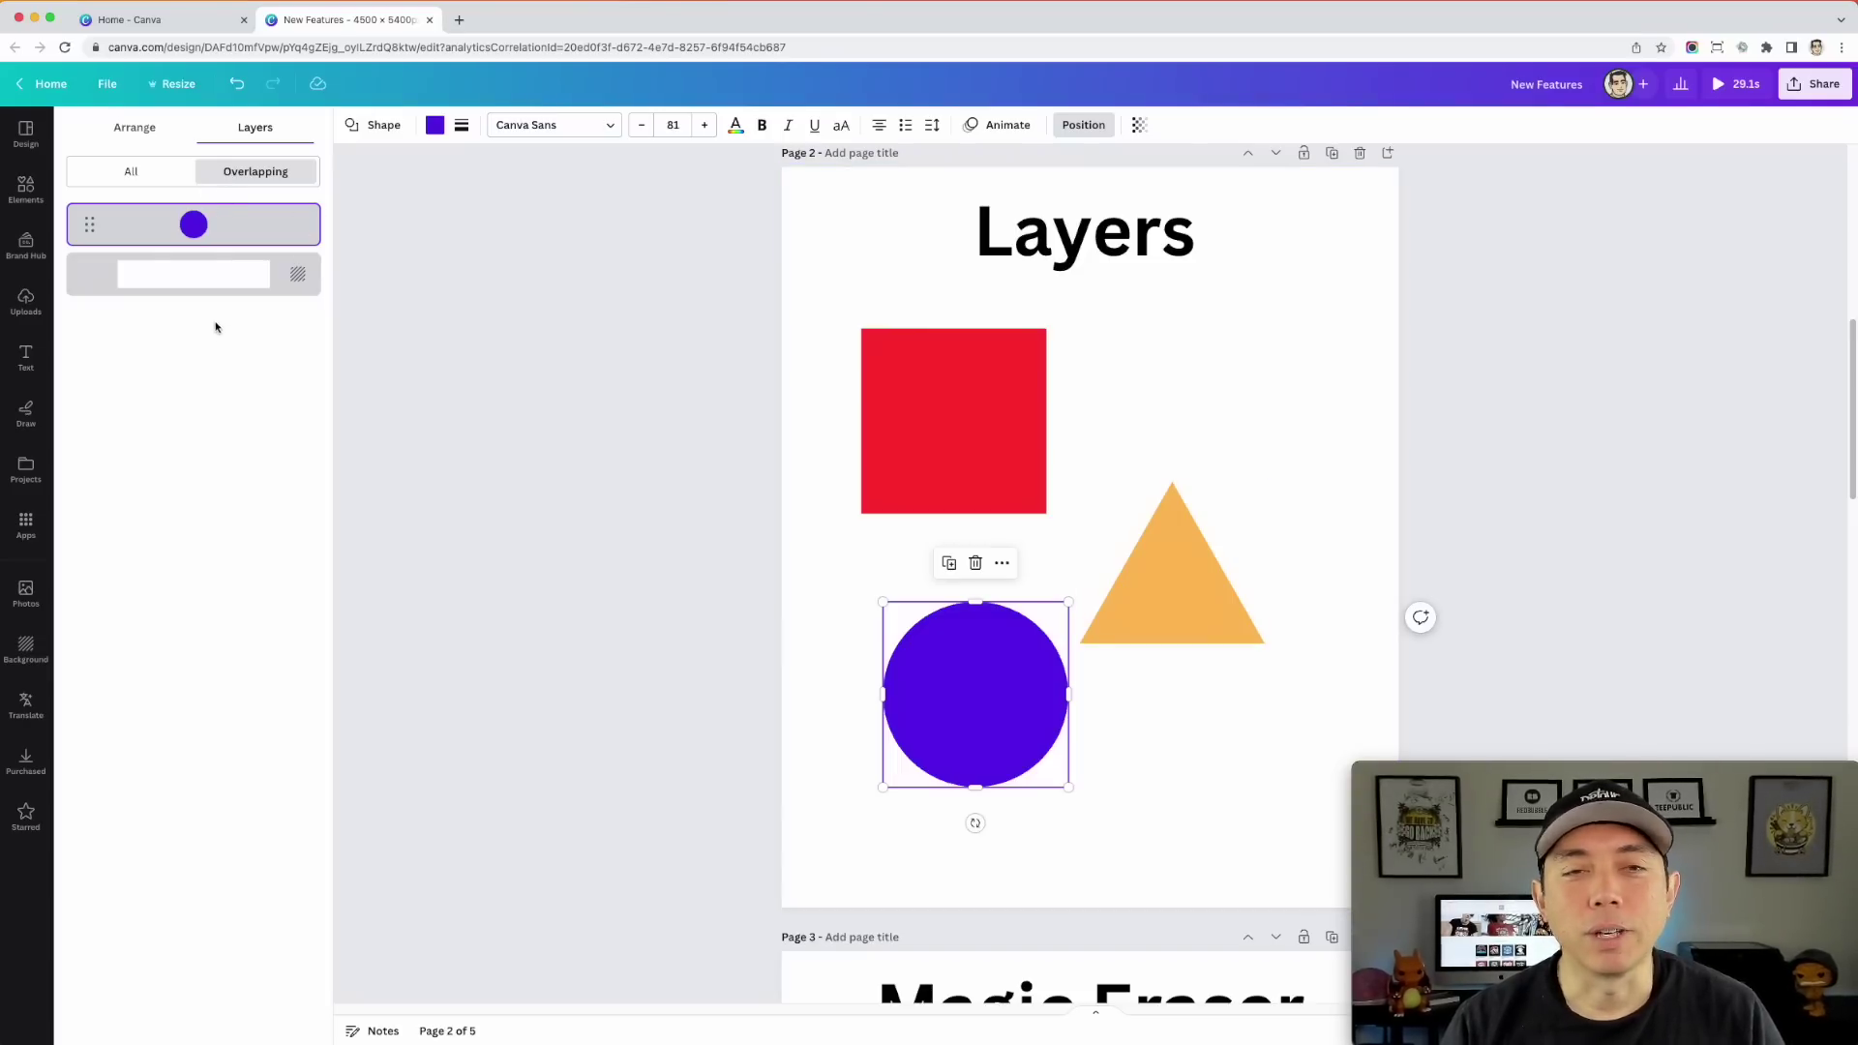
{"action": "left_click", "coordinate": [131, 171]}
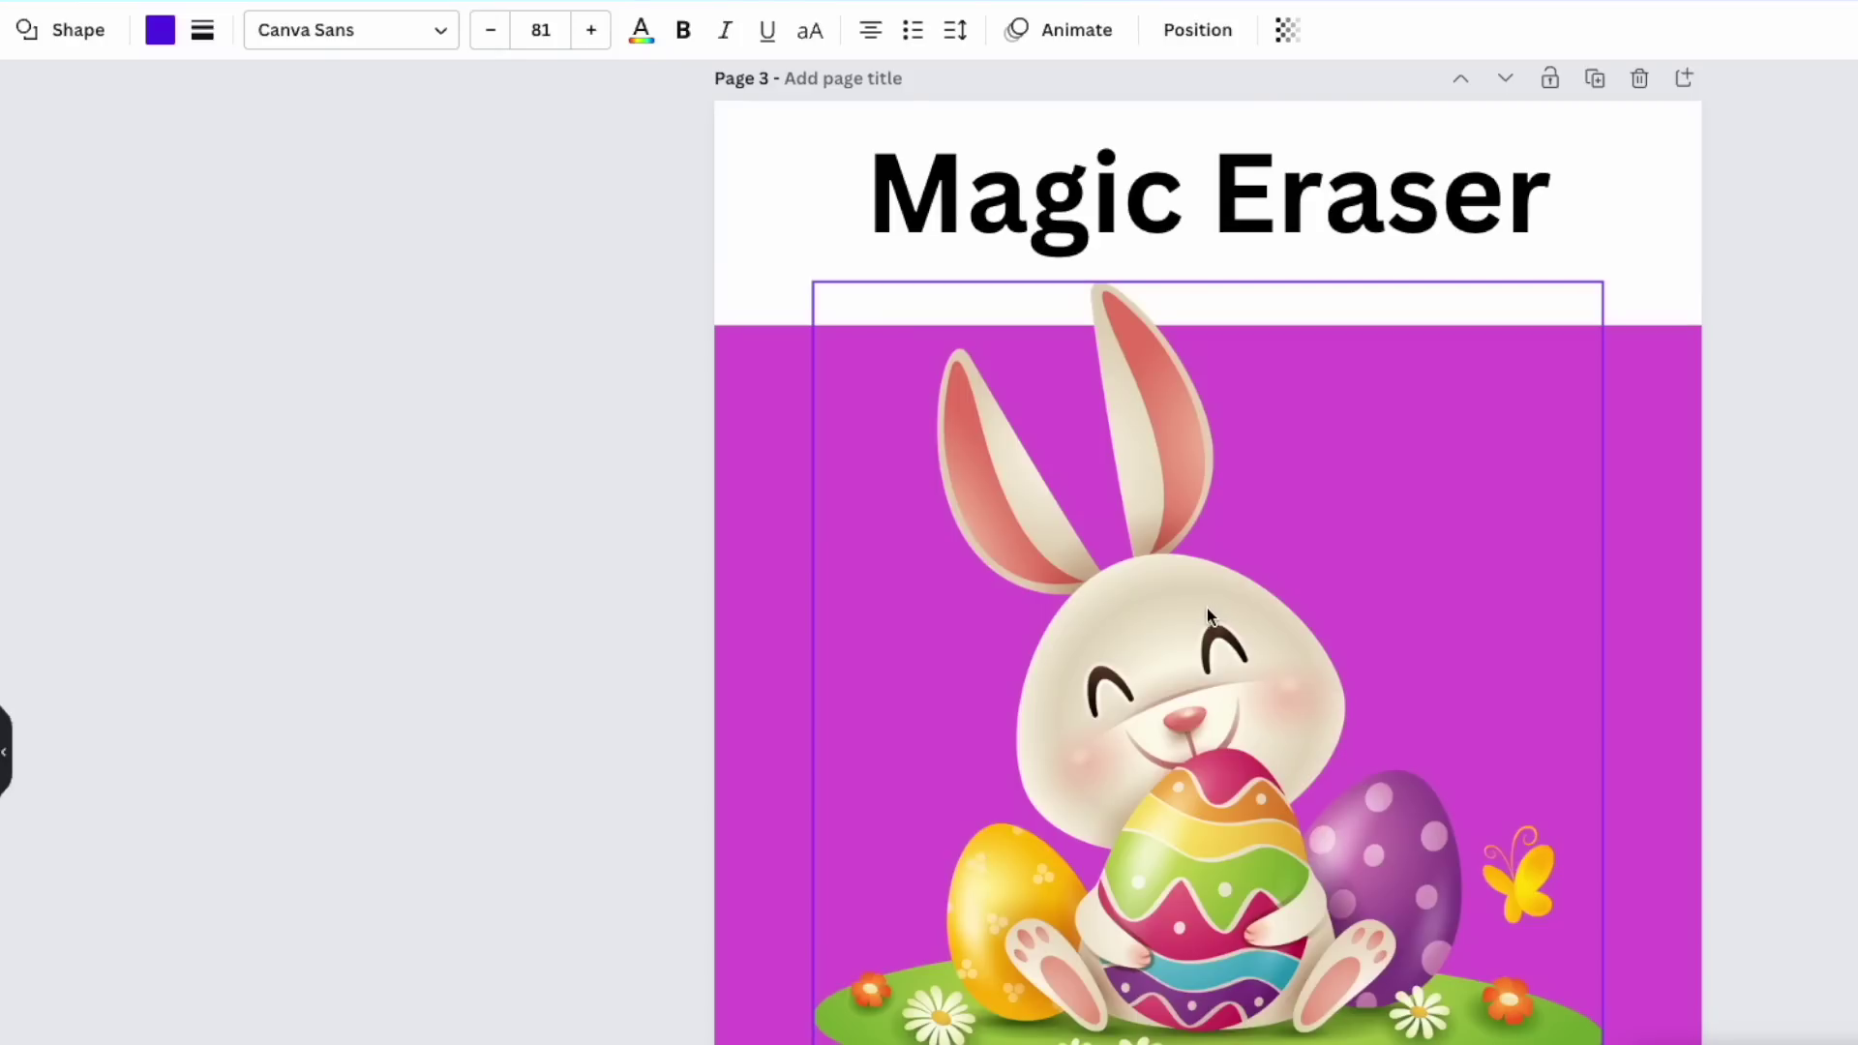
Step: Erase the yellow butterfly beside the purple egg in the bunny image with Magic Eraser
{"action": "left_click", "coordinate": [1207, 610]}
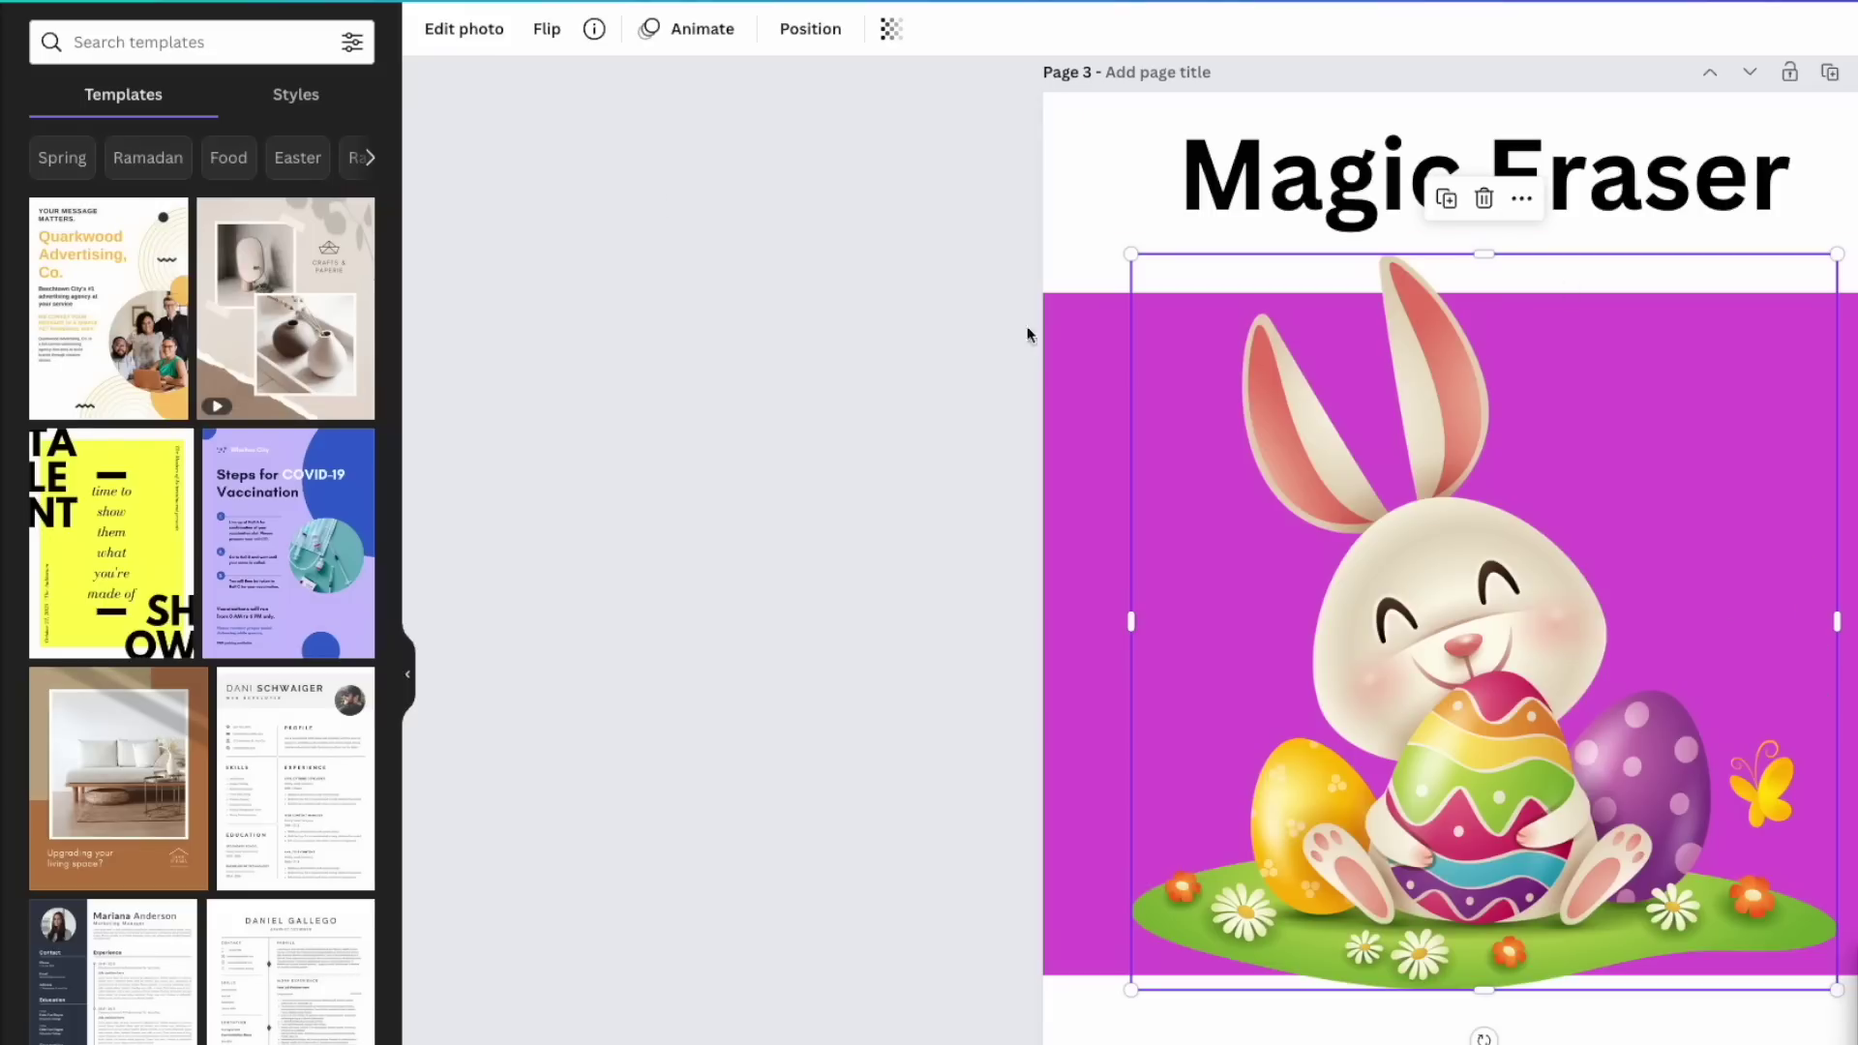
{"action": "left_click", "coordinate": [459, 31]}
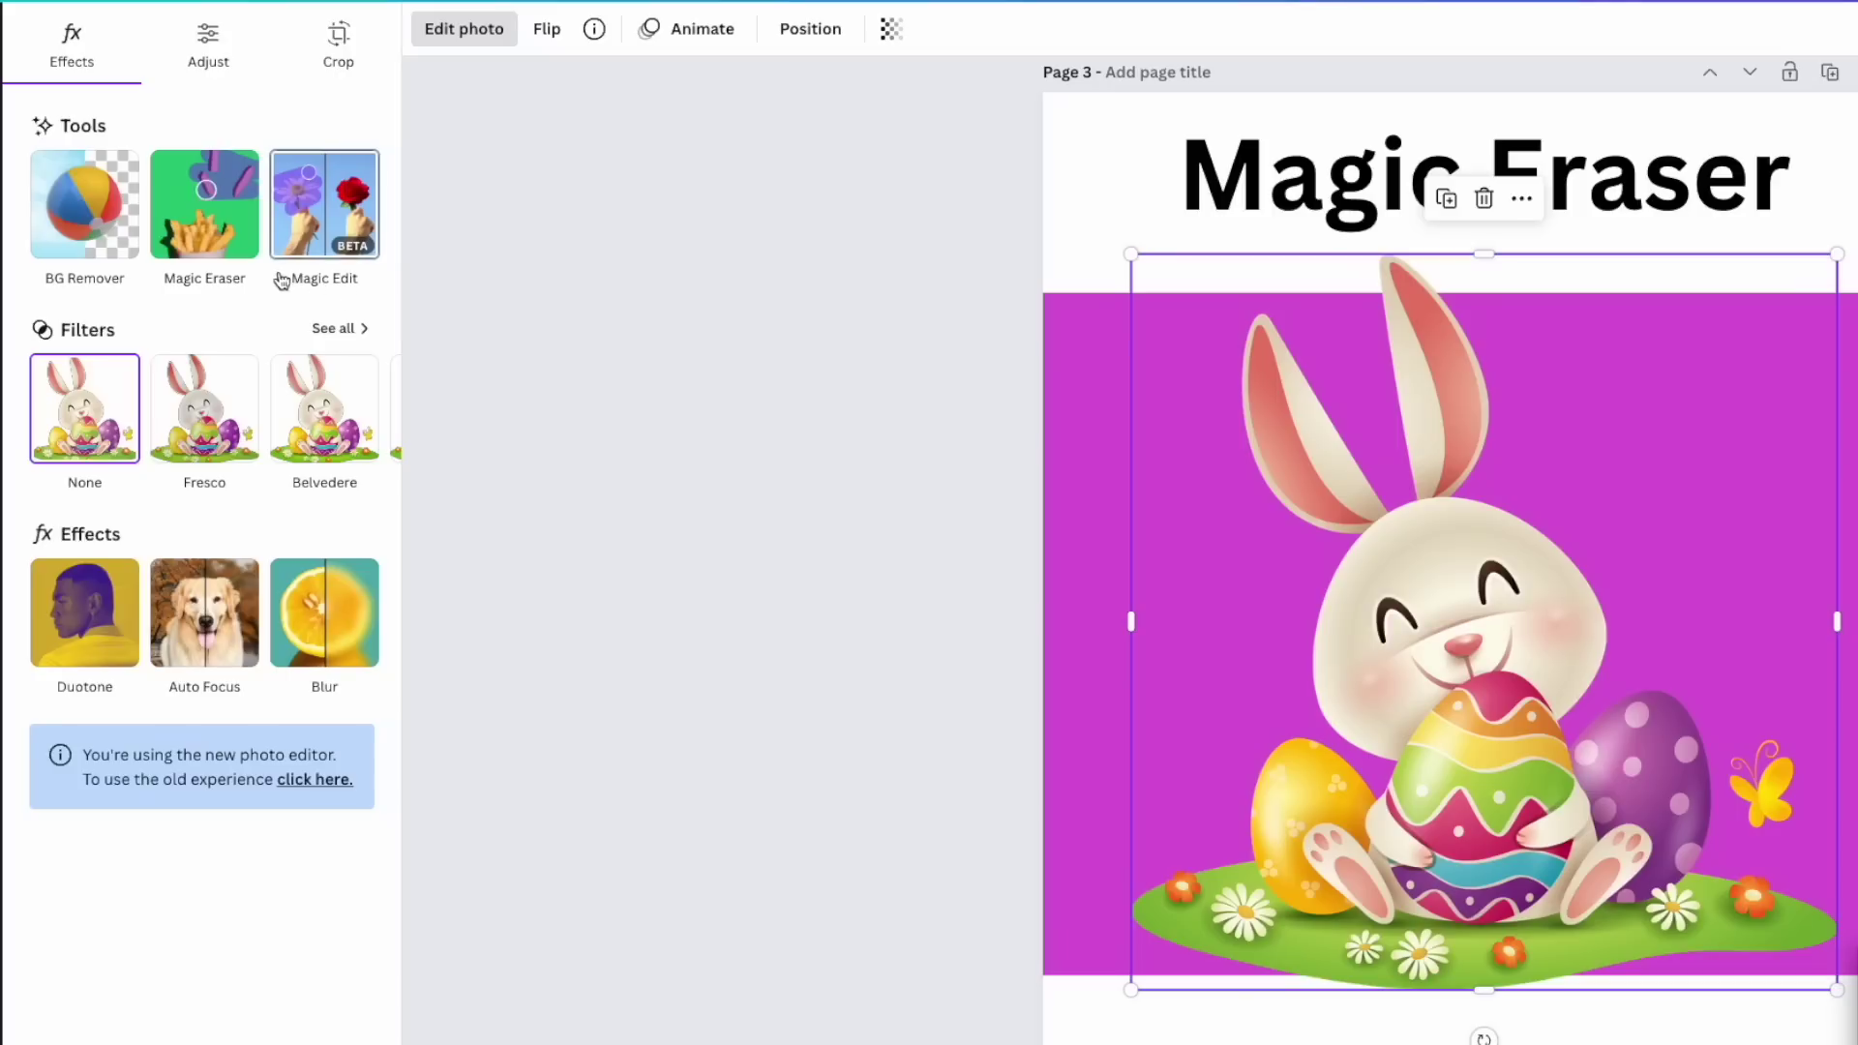
{"action": "left_click", "coordinate": [213, 224]}
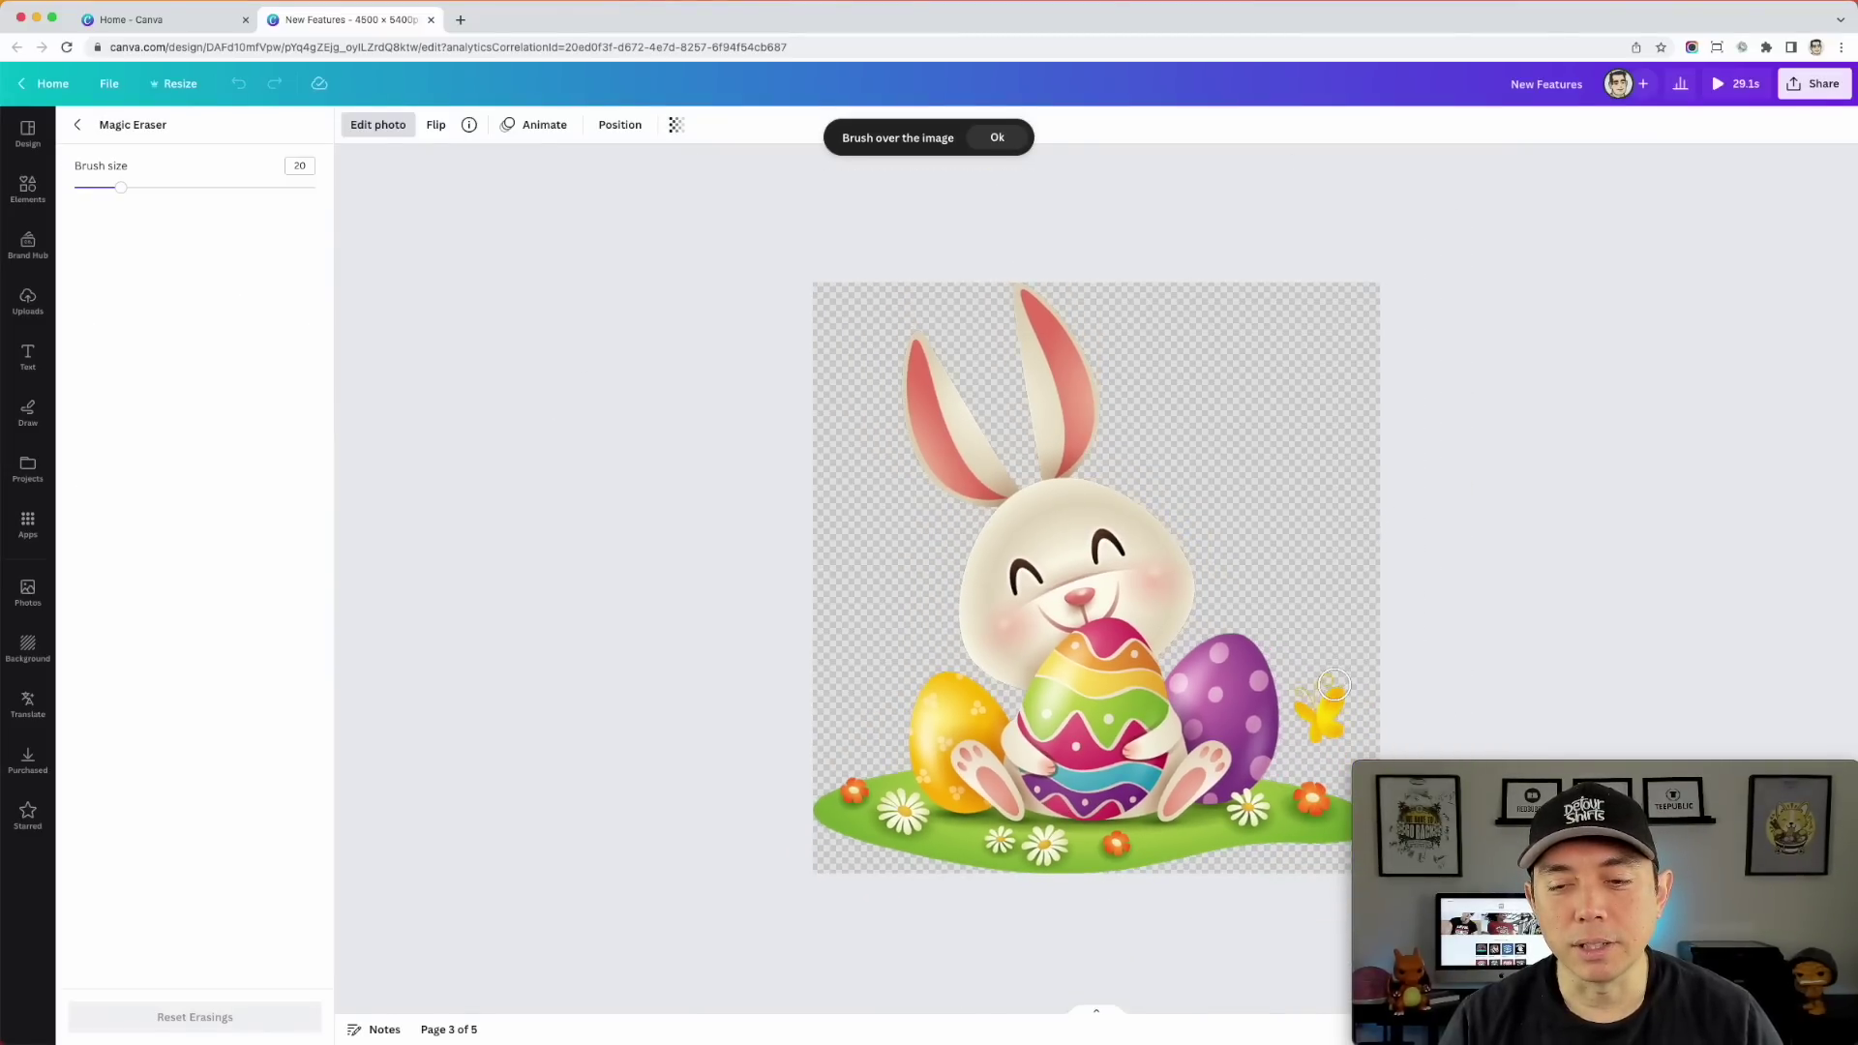
{"action": "mouse_move", "coordinate": [1326, 678]}
{"action": "left_mouse_down"}
{"action": "mouse_move", "coordinate": [1298, 721]}
{"action": "mouse_move", "coordinate": [1329, 734]}
{"action": "mouse_move", "coordinate": [1330, 675]}
{"action": "mouse_move", "coordinate": [1330, 741]}
{"action": "mouse_move", "coordinate": [1297, 682]}
{"action": "mouse_move", "coordinate": [1338, 704]}
{"action": "left_mouse_up"}
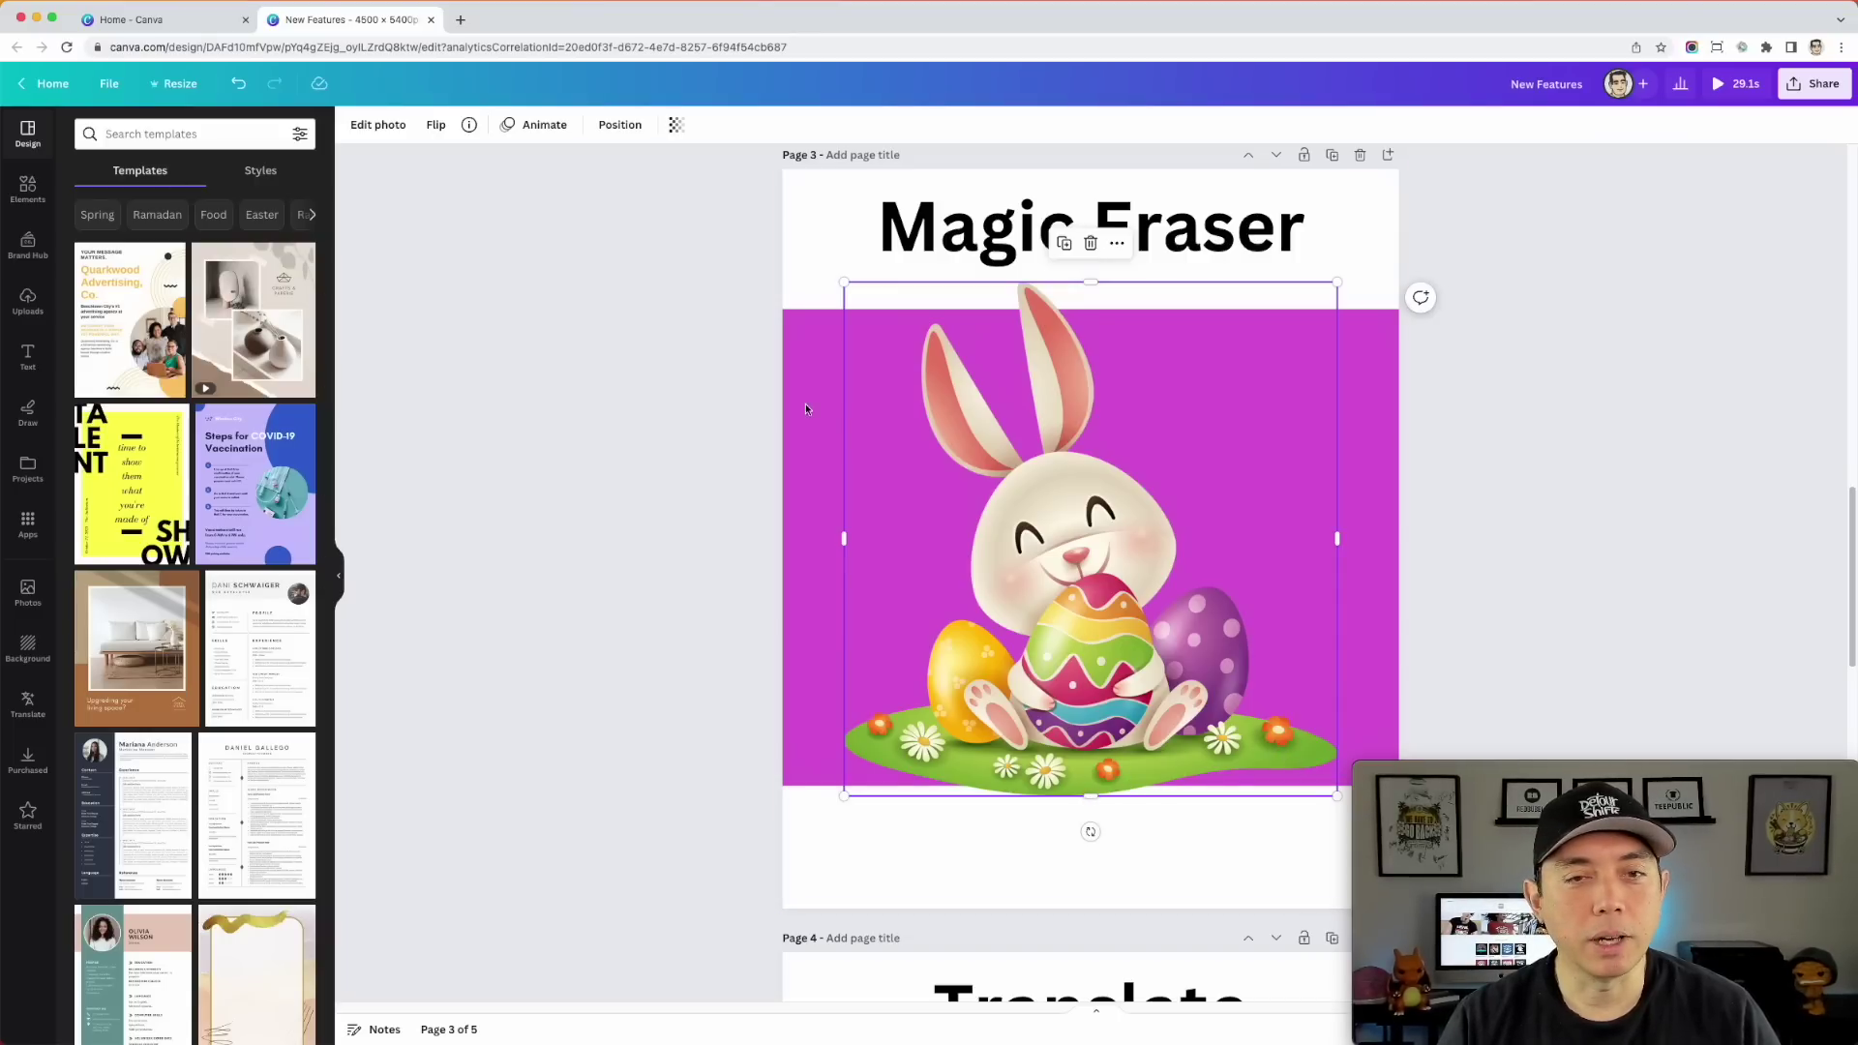
Step: Erase the red flower on the grass below the bunny with Magic Eraser, brush over the leftover smudge, and leave the eraser
{"action": "left_click", "coordinate": [377, 130]}
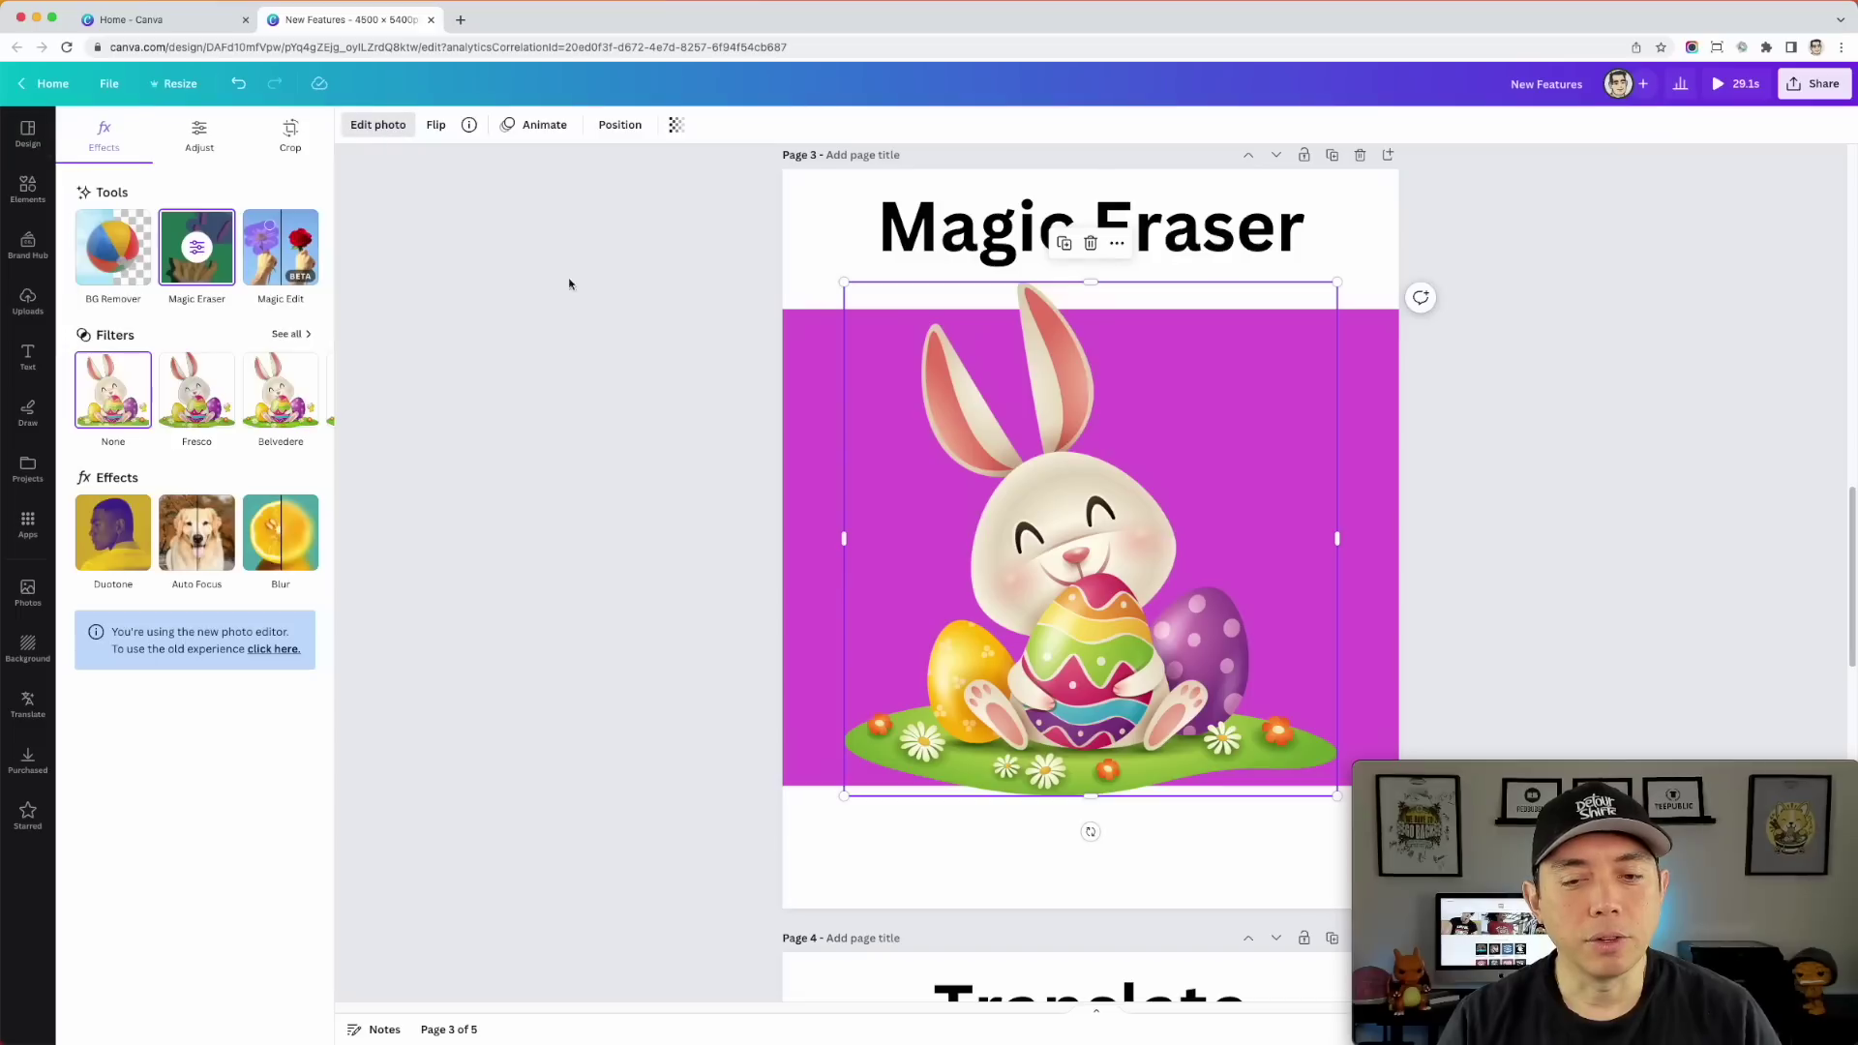
{"action": "left_click", "coordinate": [196, 249]}
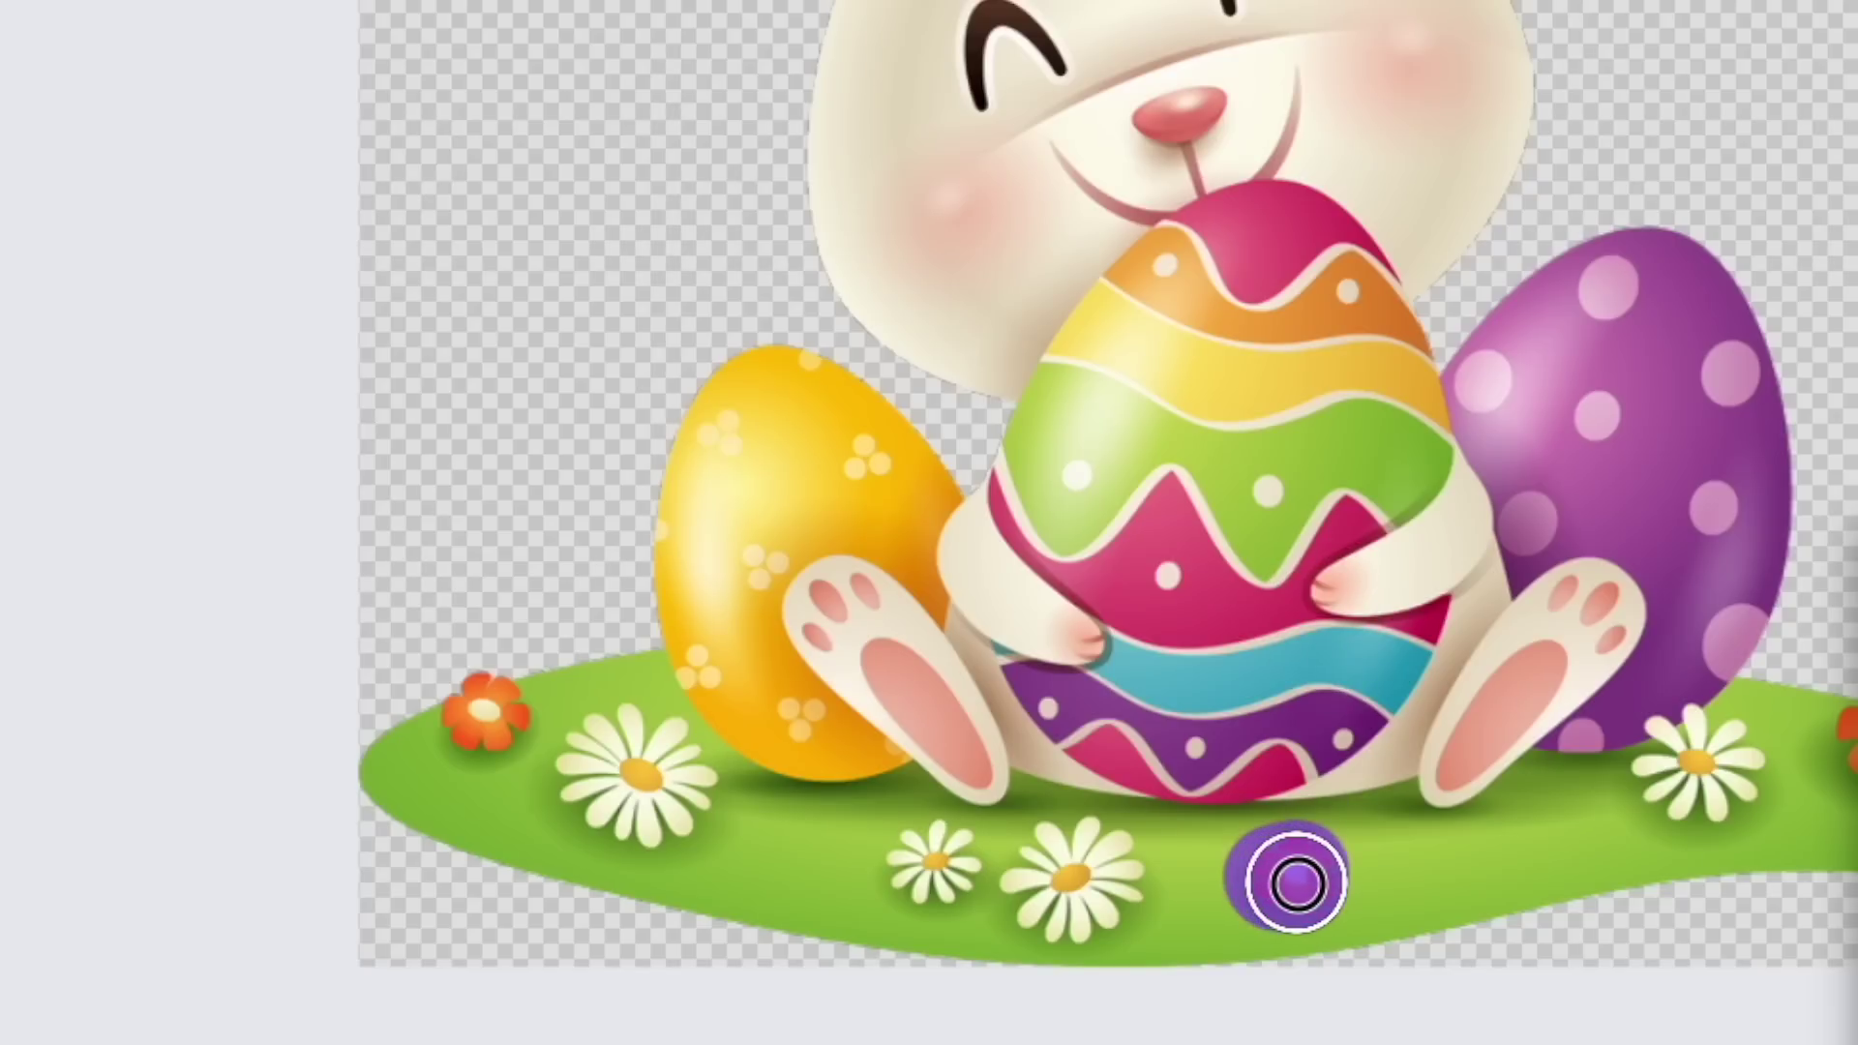
{"action": "left_click", "coordinate": [1297, 882]}
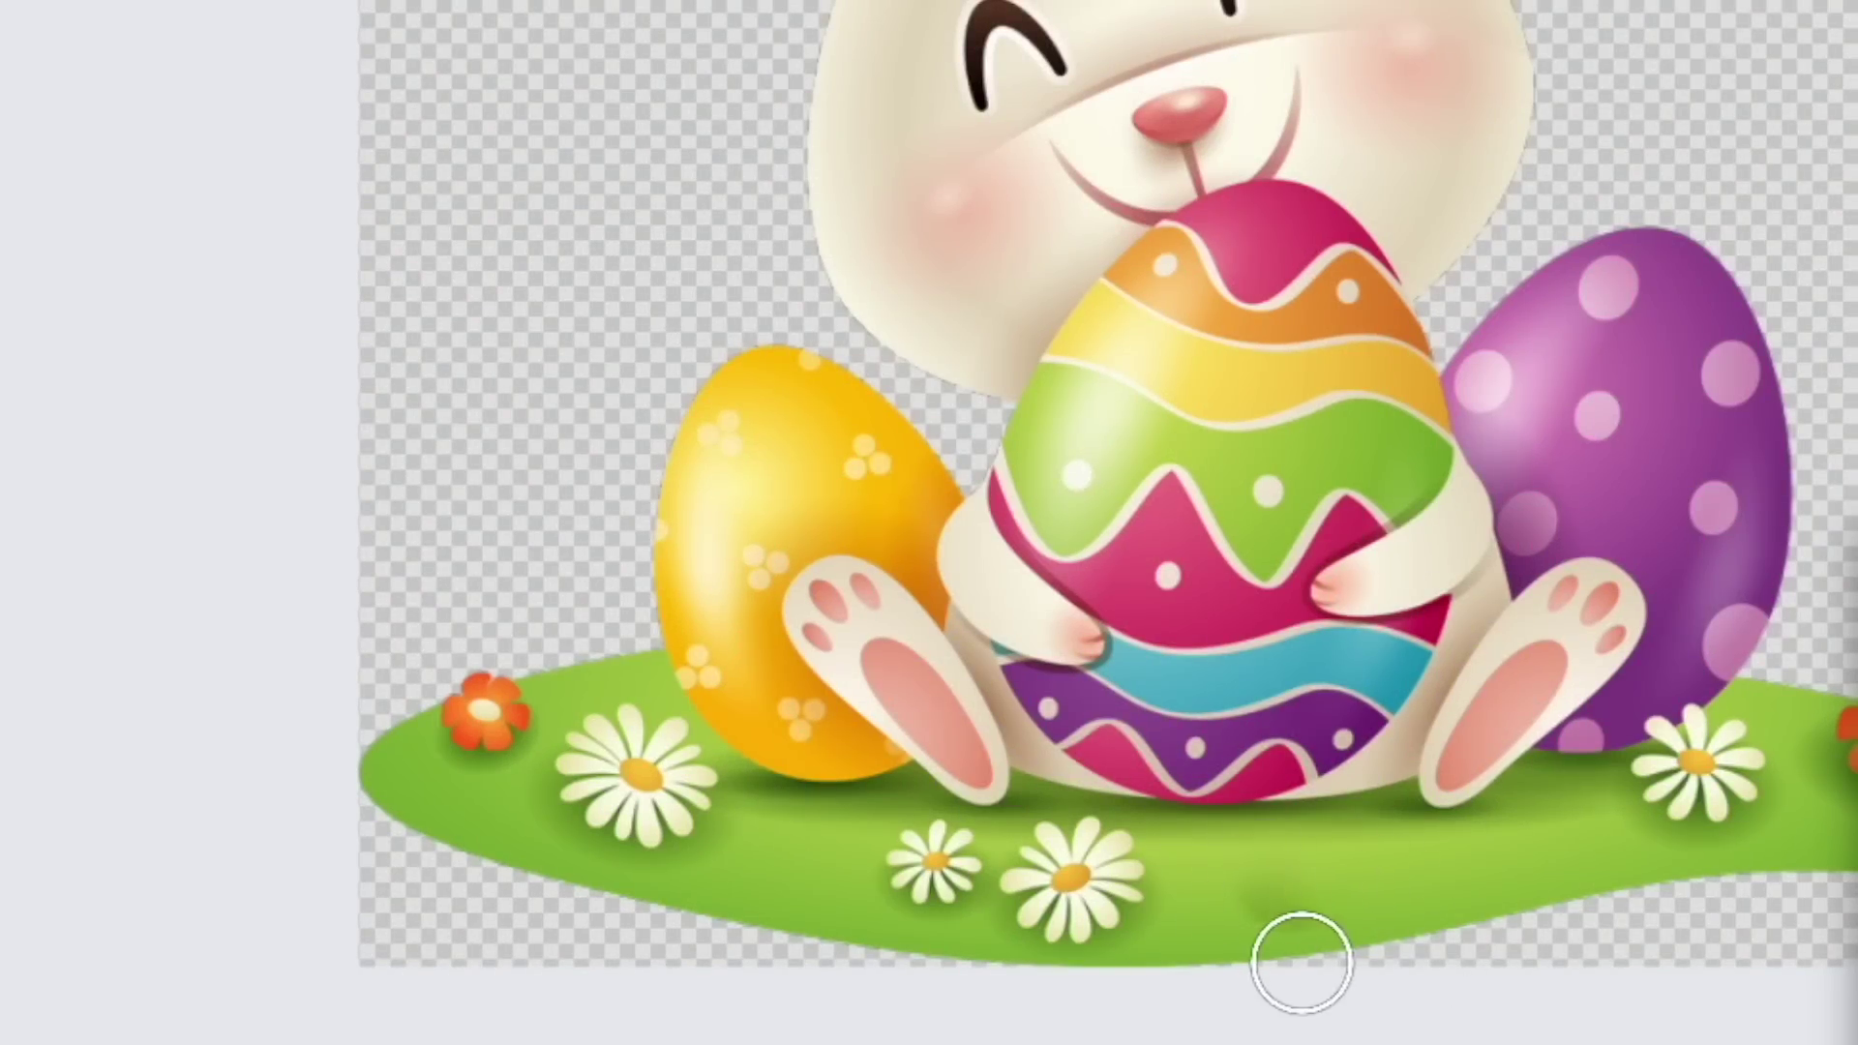
{"action": "left_click", "coordinate": [1303, 892]}
{"action": "left_click_drag", "start_coordinate": [1302, 892], "coordinate": [1279, 894]}
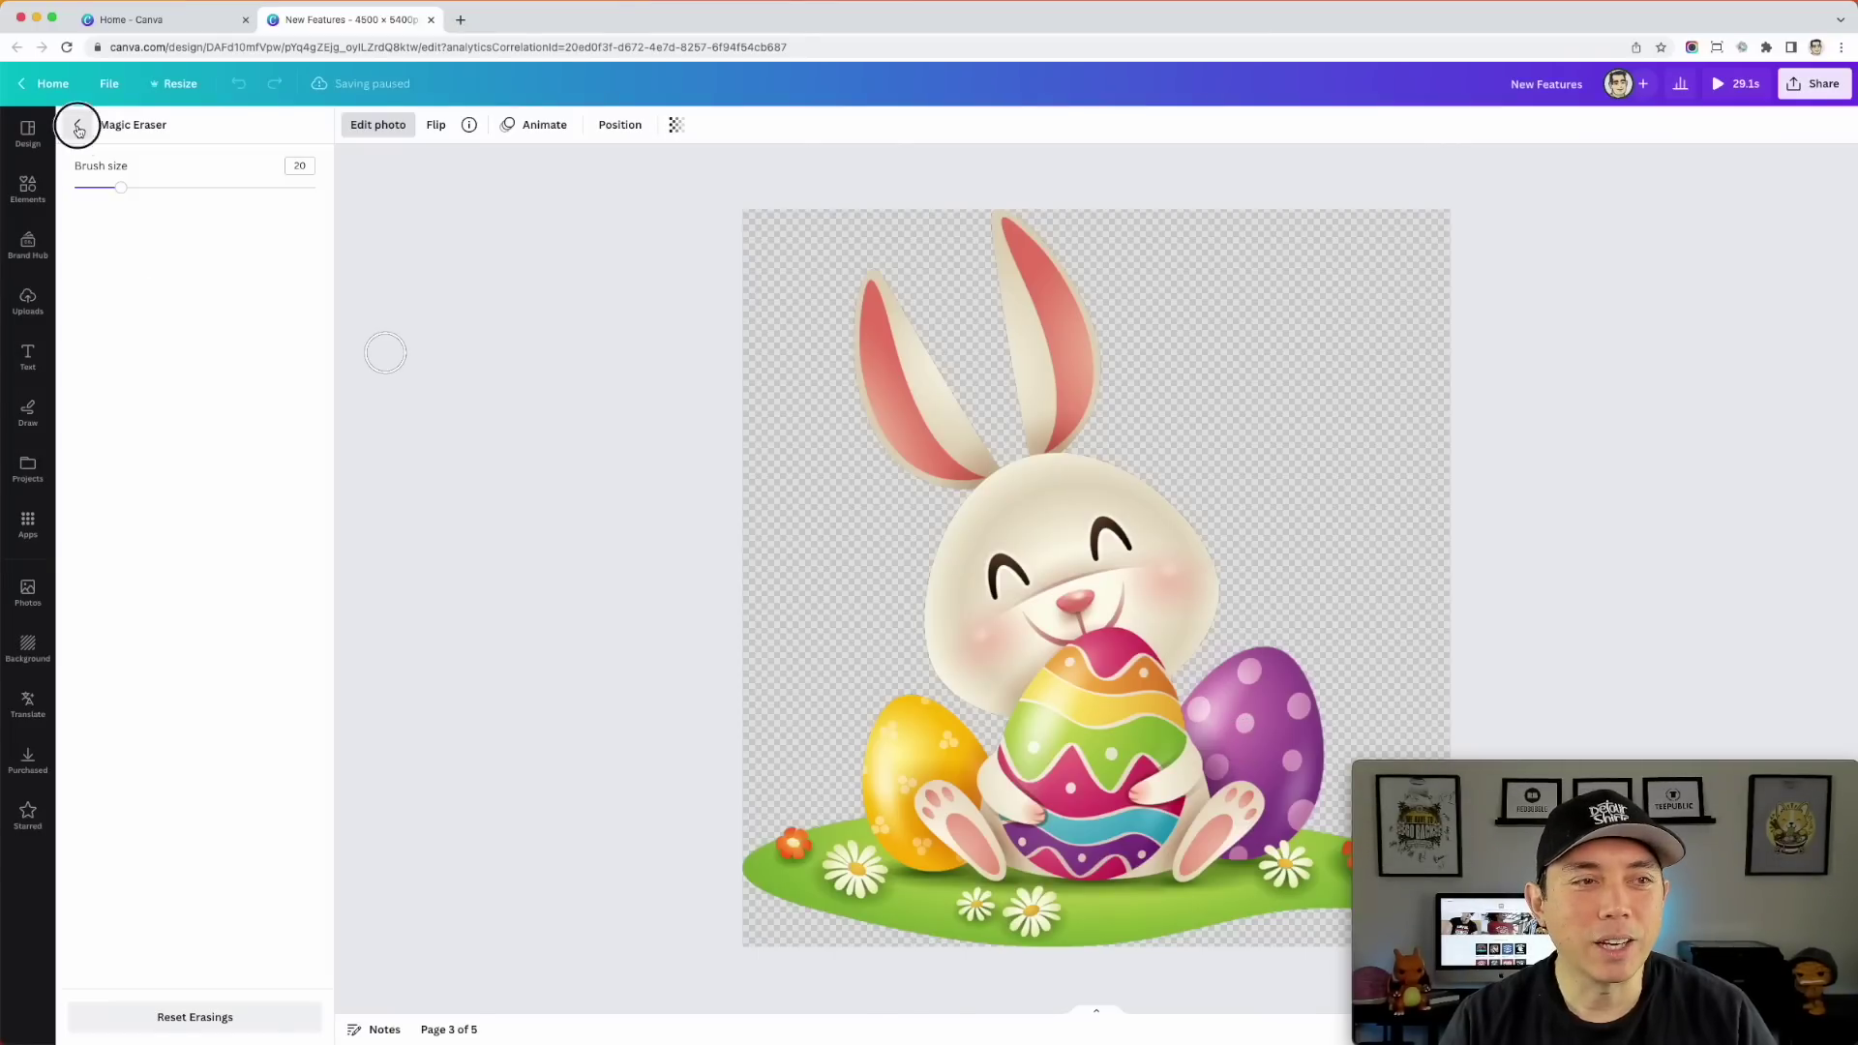
{"action": "left_click", "coordinate": [74, 125]}
Step: Shift the bunny image slightly down and to the right on the Magic Eraser page
{"action": "left_click_drag", "start_coordinate": [1044, 463], "coordinate": [1065, 569]}
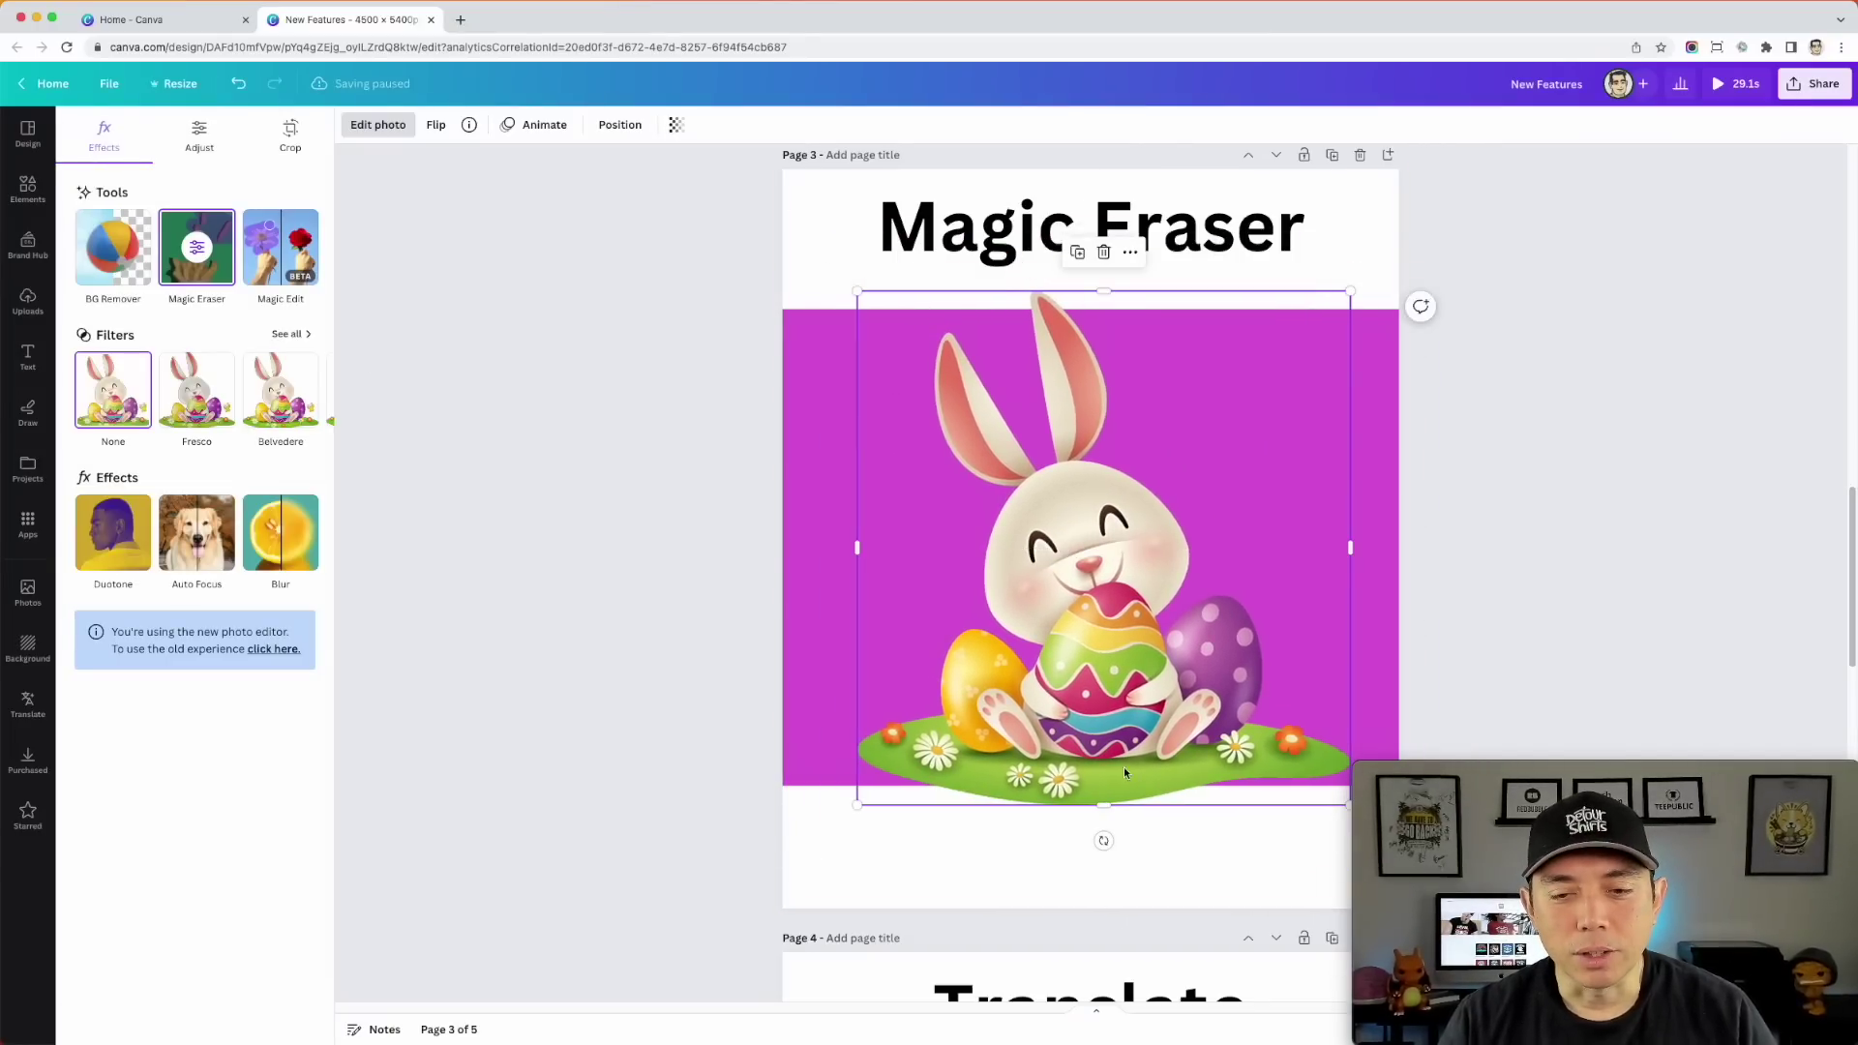
{"action": "left_click_drag", "start_coordinate": [1045, 448], "coordinate": [1052, 449]}
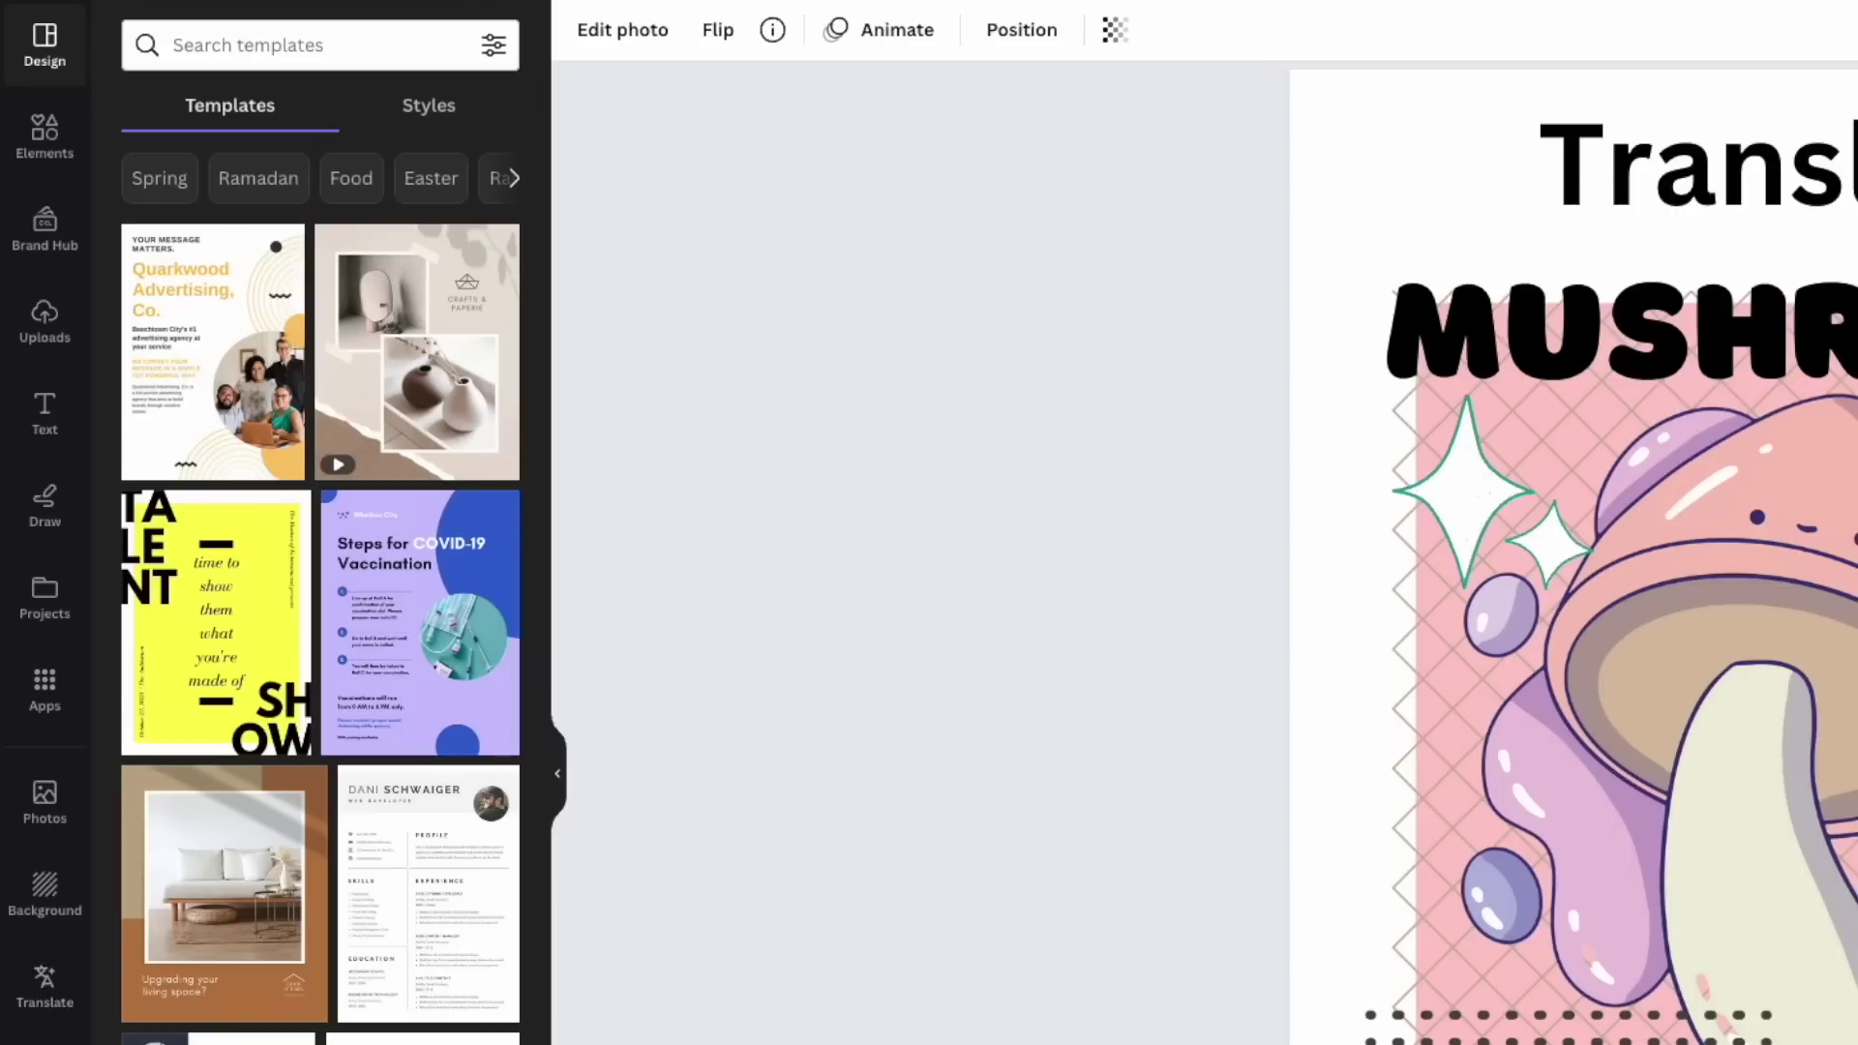
Step: Browse the available Canva apps and open the Translate app for the mushroom design
{"action": "left_click", "coordinate": [46, 683]}
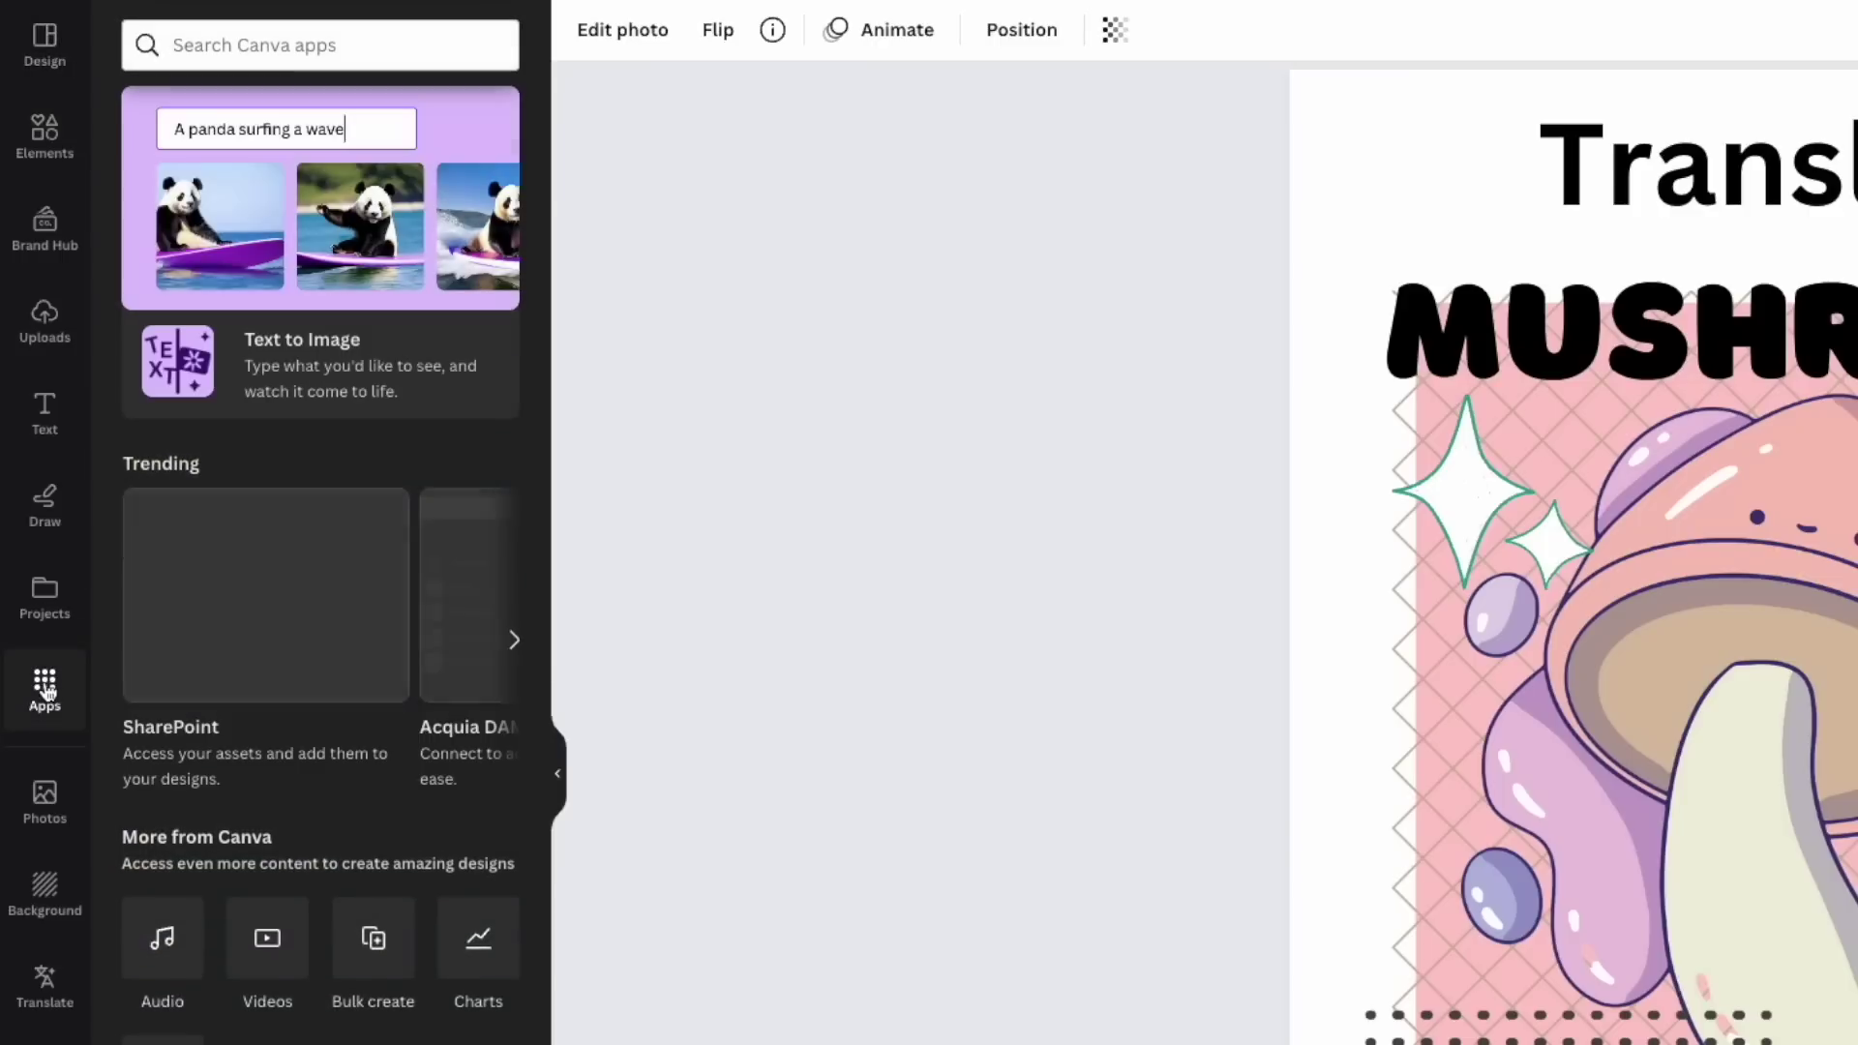
{"action": "scroll", "coordinate": [382, 984], "scroll_direction": "down", "scroll_amount": 3}
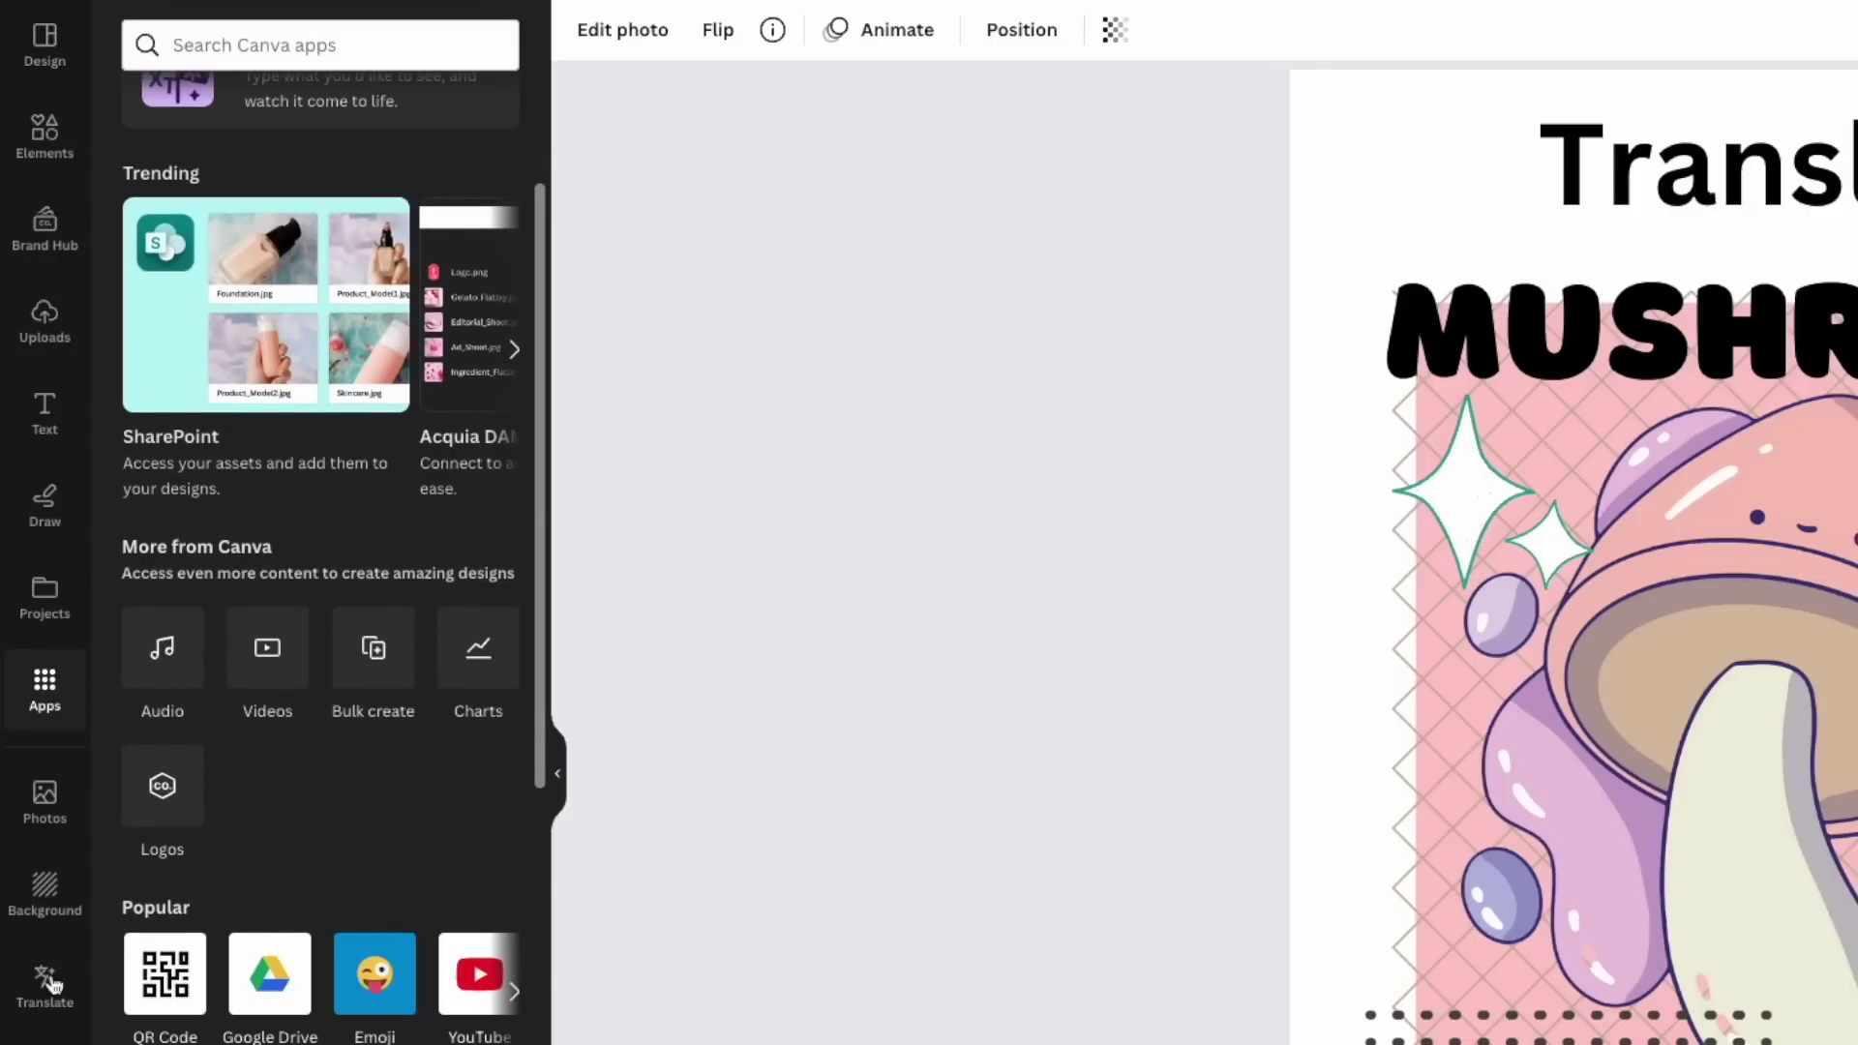
{"action": "scroll", "coordinate": [175, 610], "scroll_direction": "up", "scroll_amount": 3}
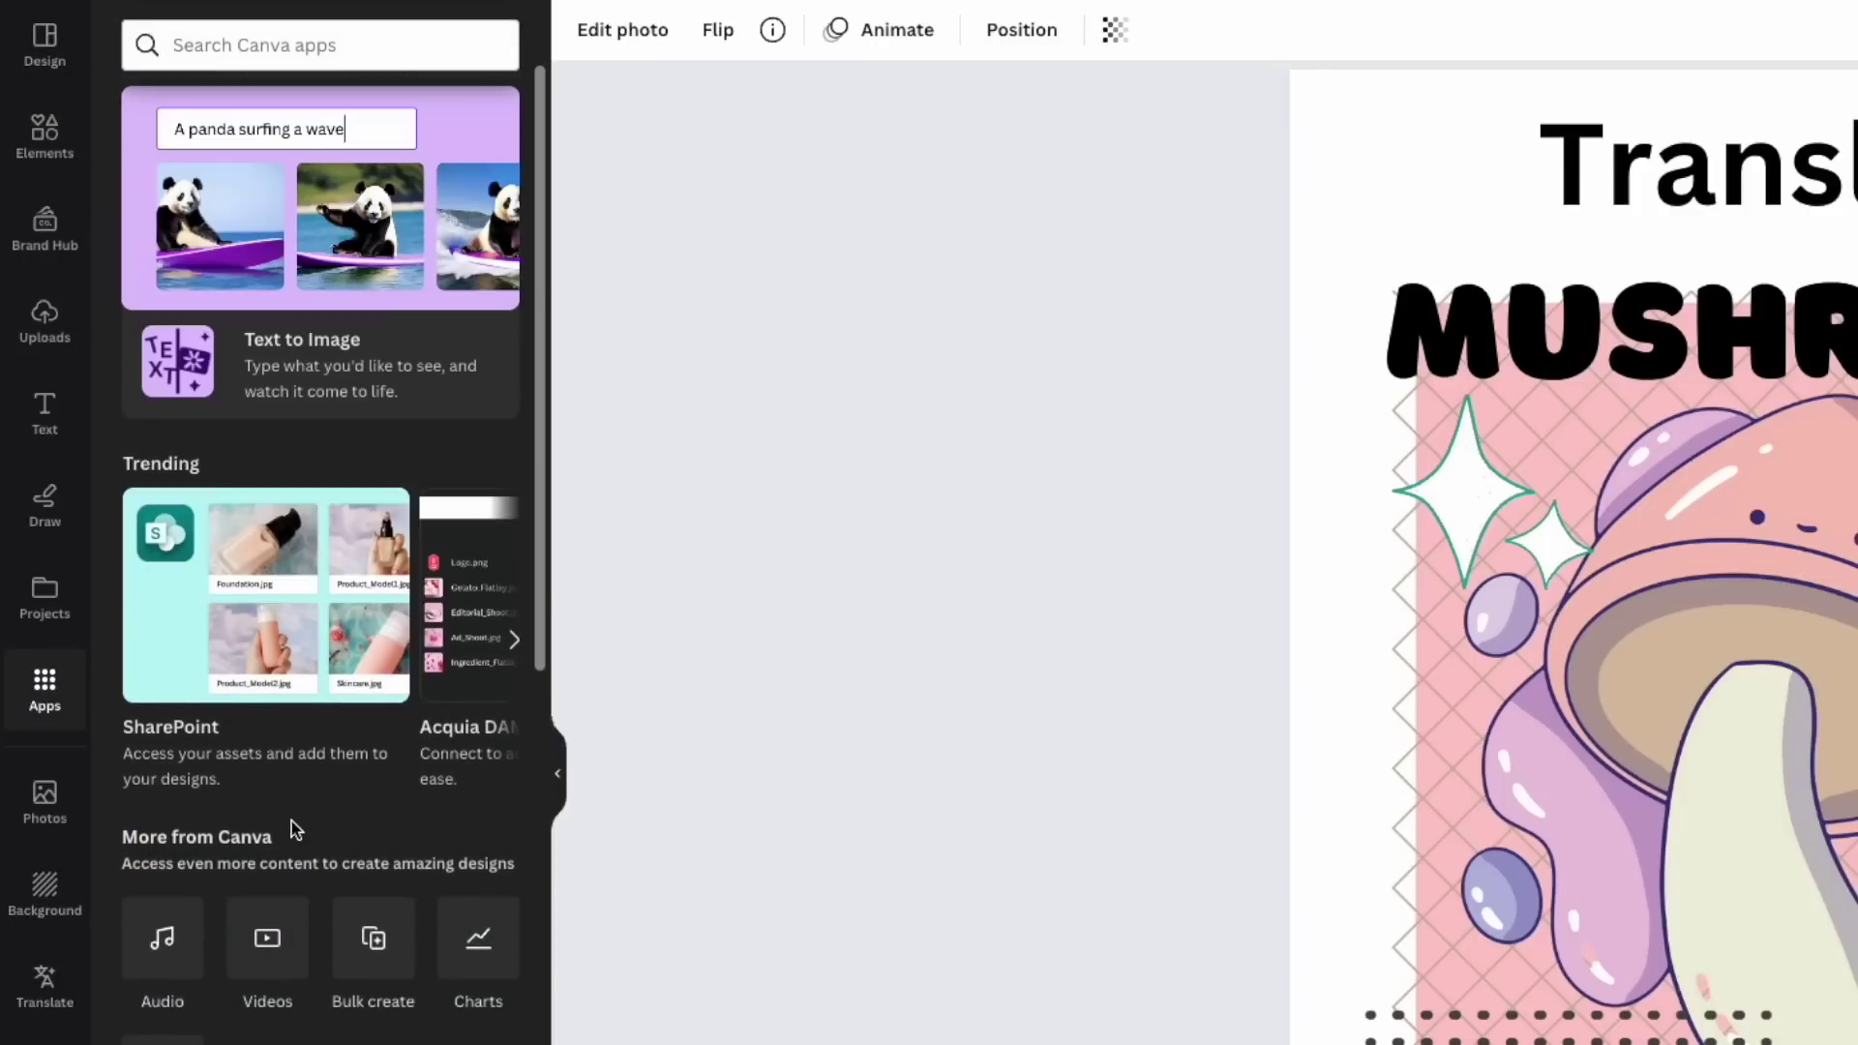
{"action": "scroll", "coordinate": [320, 792], "scroll_direction": "down", "scroll_amount": 8}
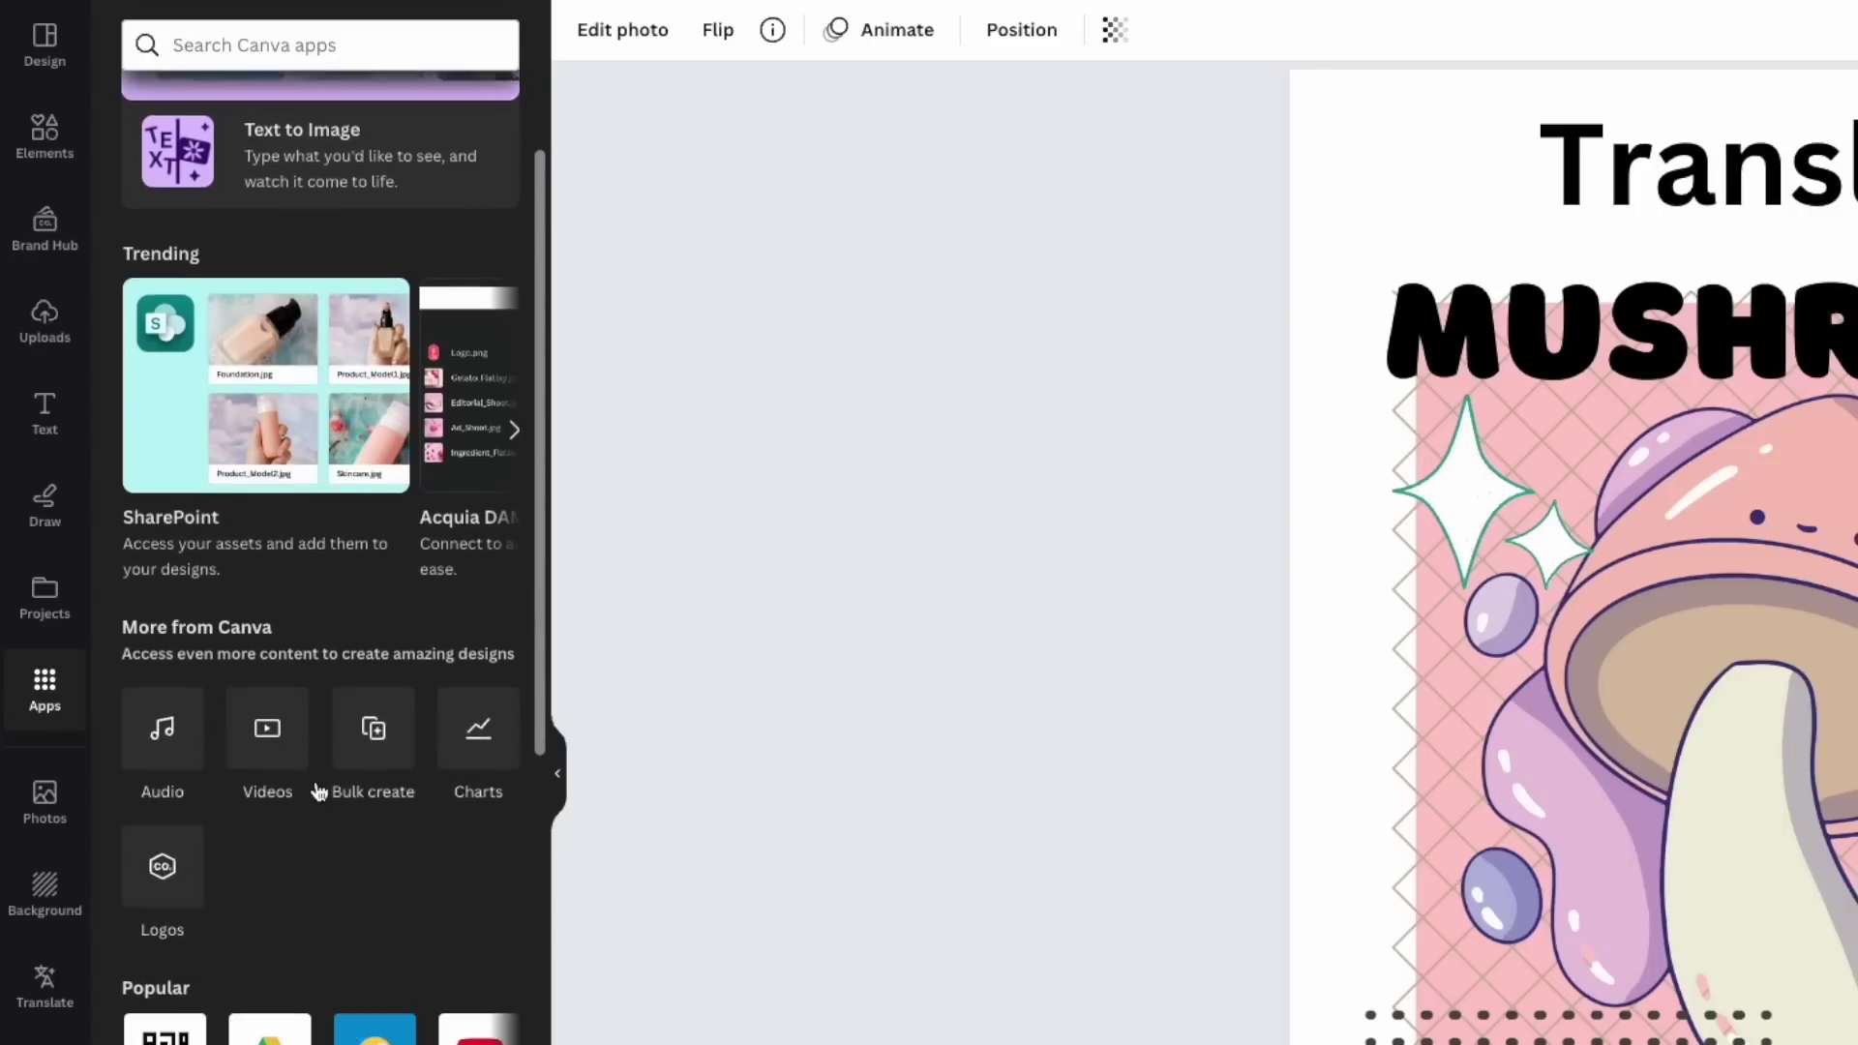
{"action": "scroll", "coordinate": [319, 791], "scroll_direction": "up", "scroll_amount": 5}
{"action": "scroll", "coordinate": [320, 791], "scroll_direction": "up", "scroll_amount": 3}
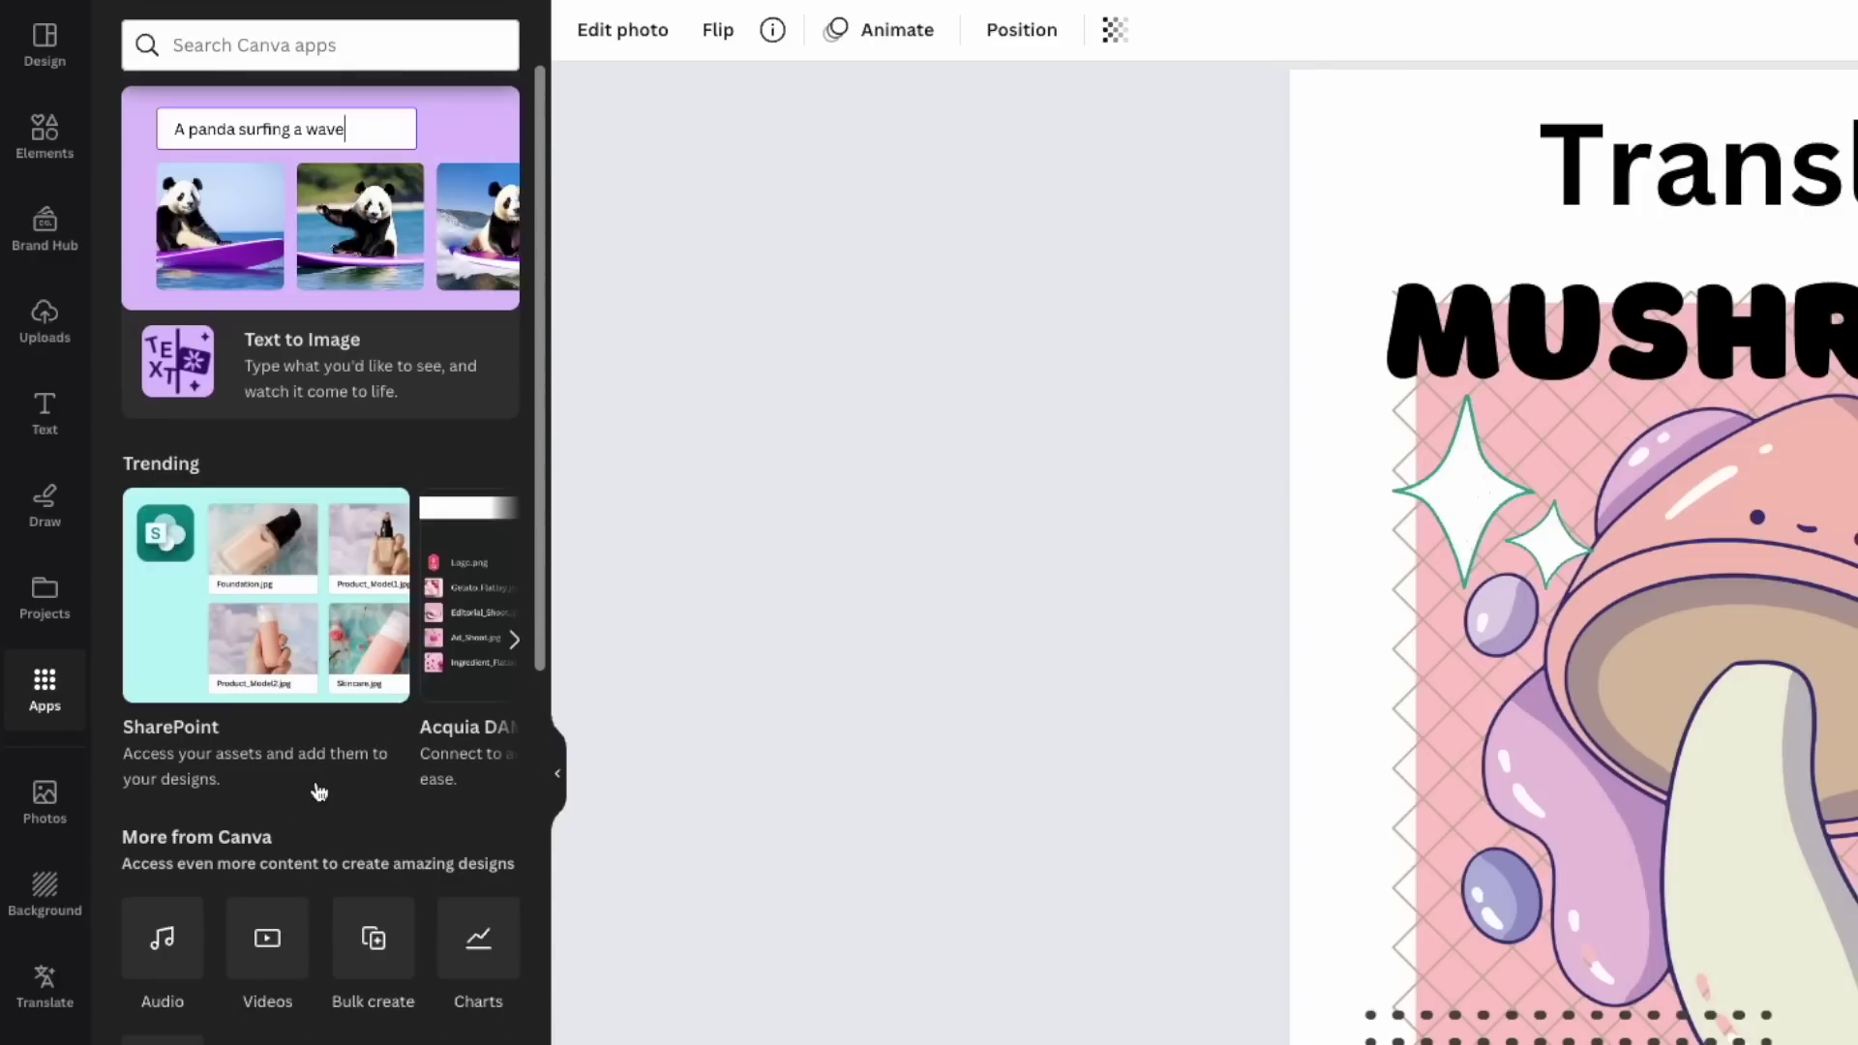
{"action": "left_click", "coordinate": [47, 972]}
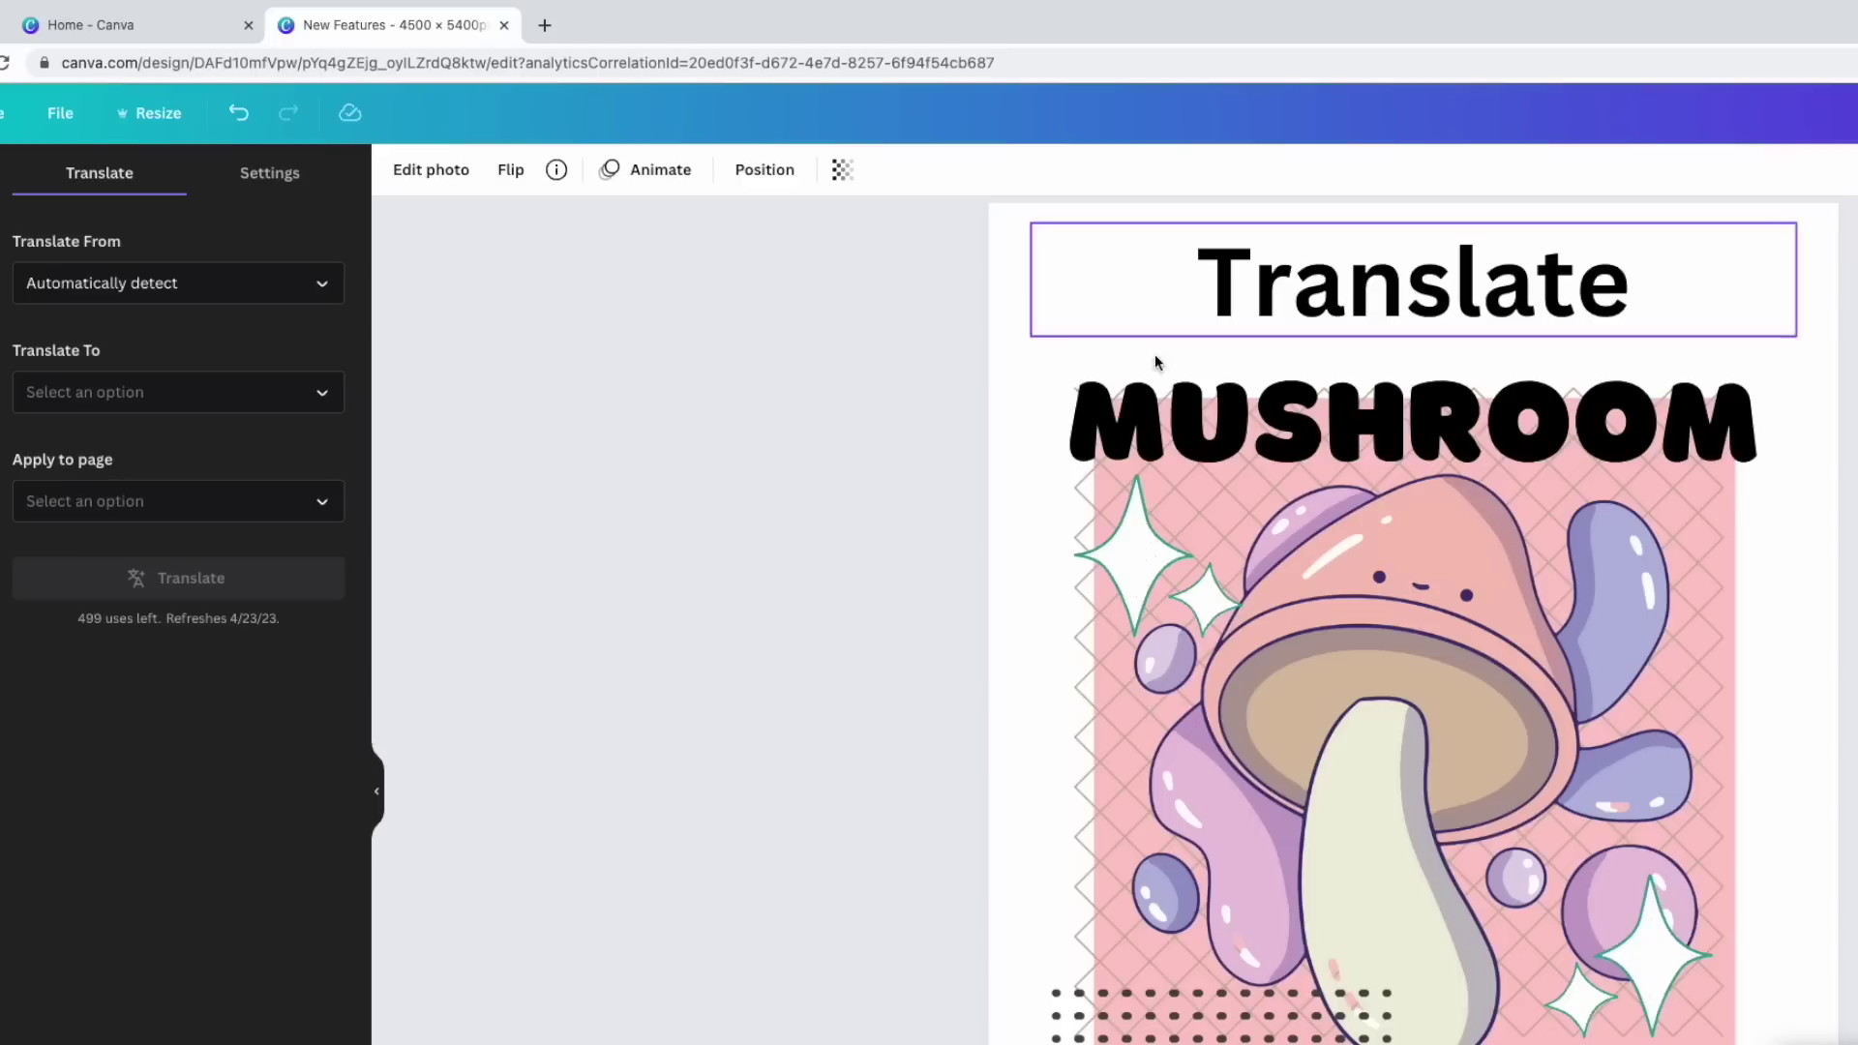
{"action": "left_click", "coordinate": [1366, 388]}
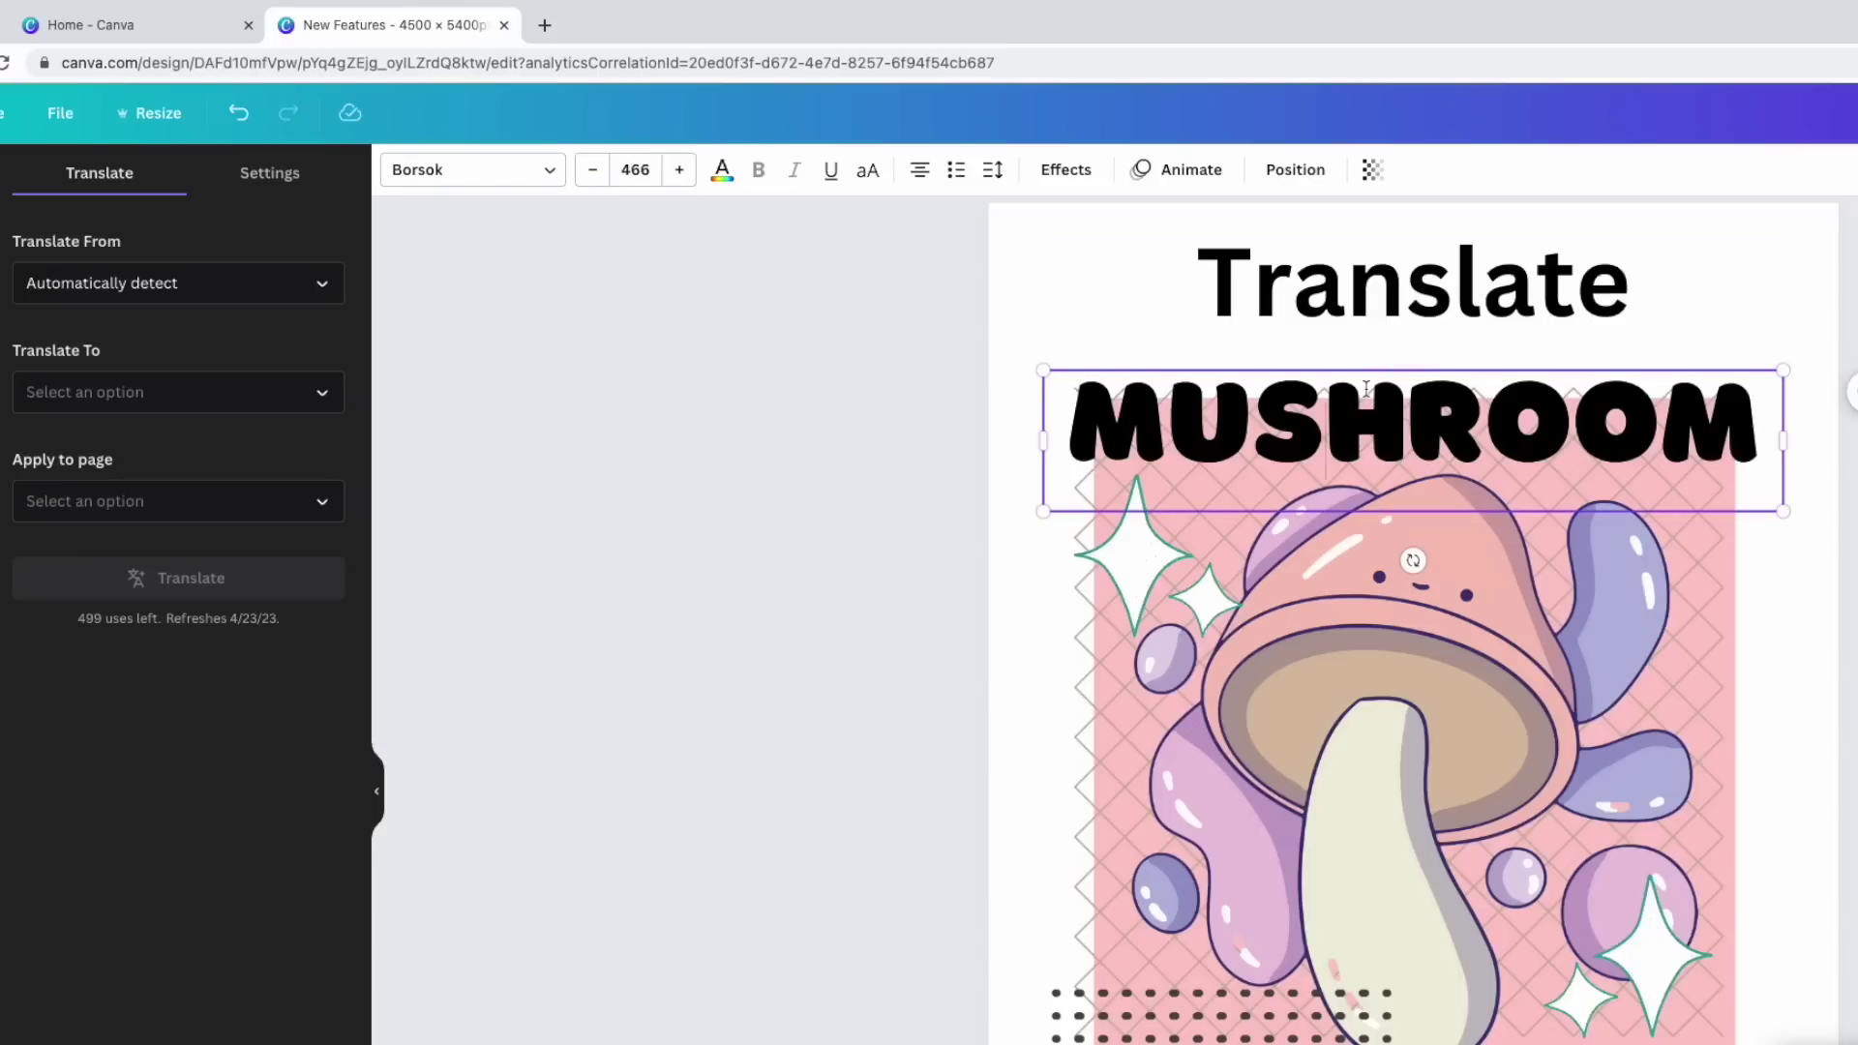
{"action": "left_click", "coordinate": [211, 293]}
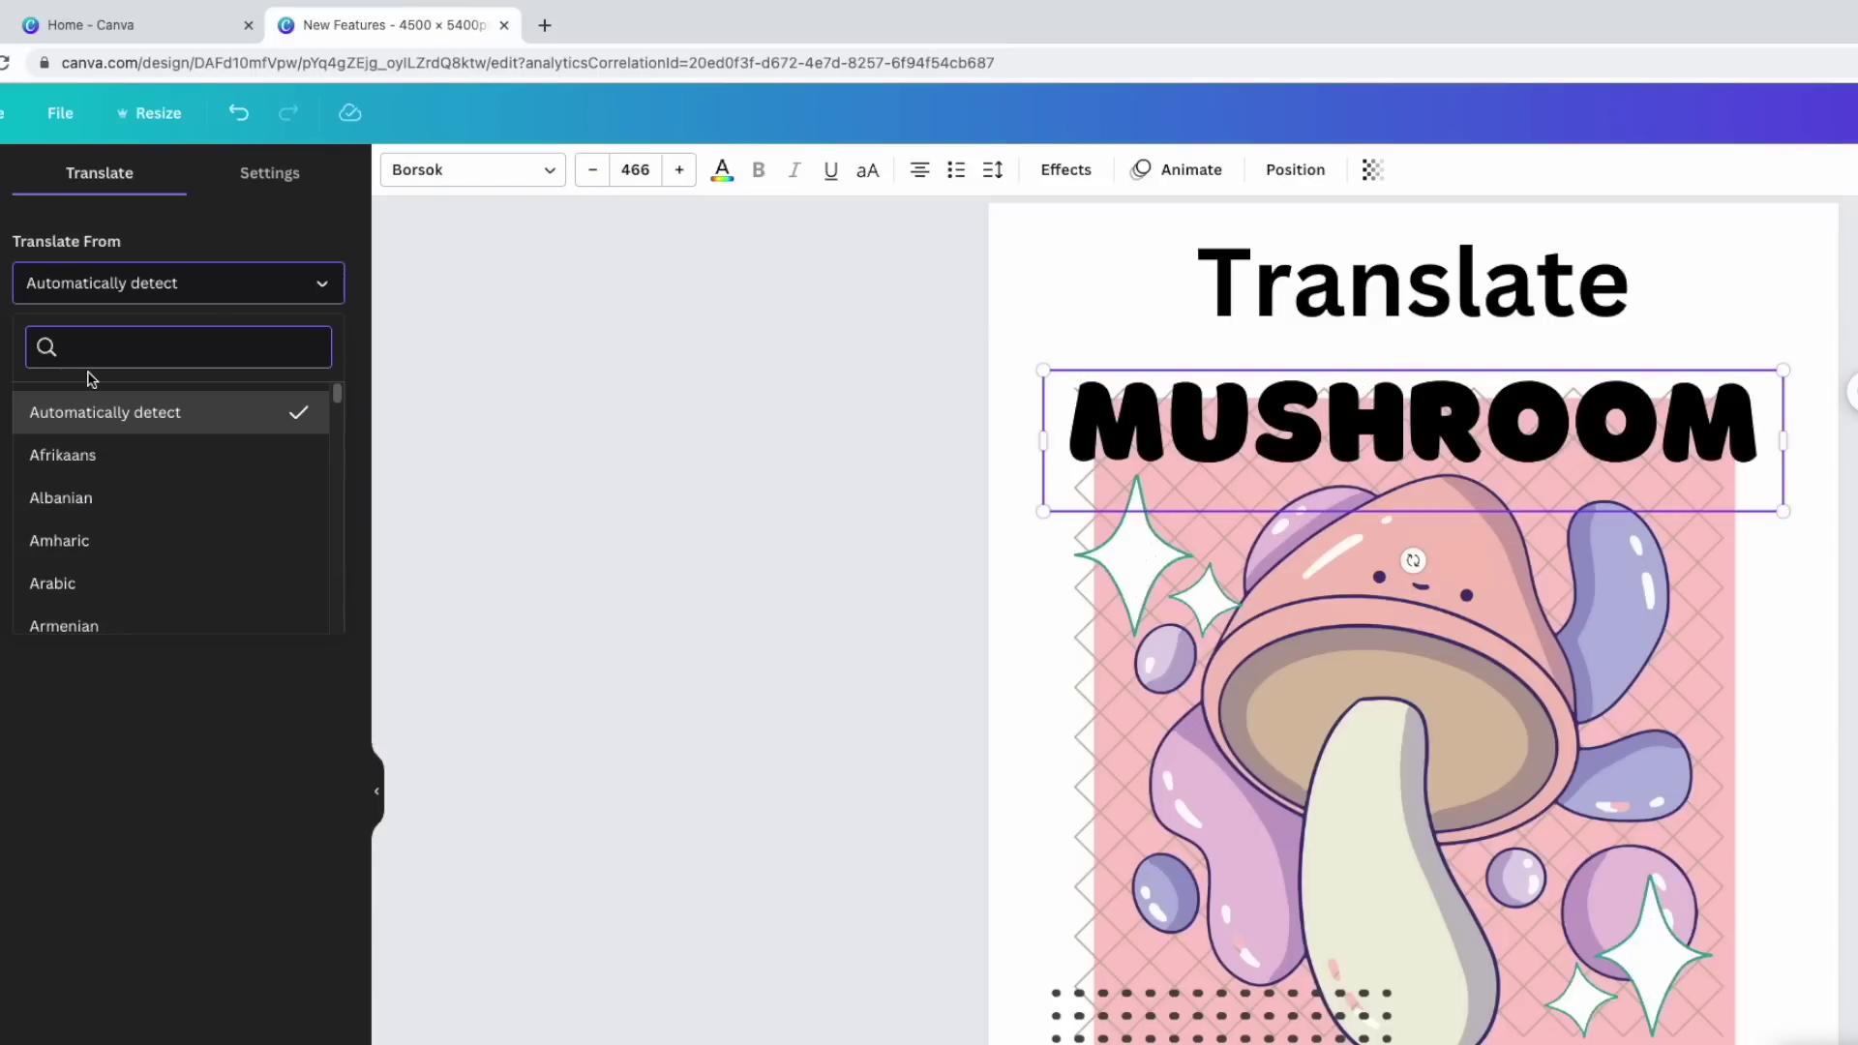
{"action": "left_click", "coordinate": [258, 246]}
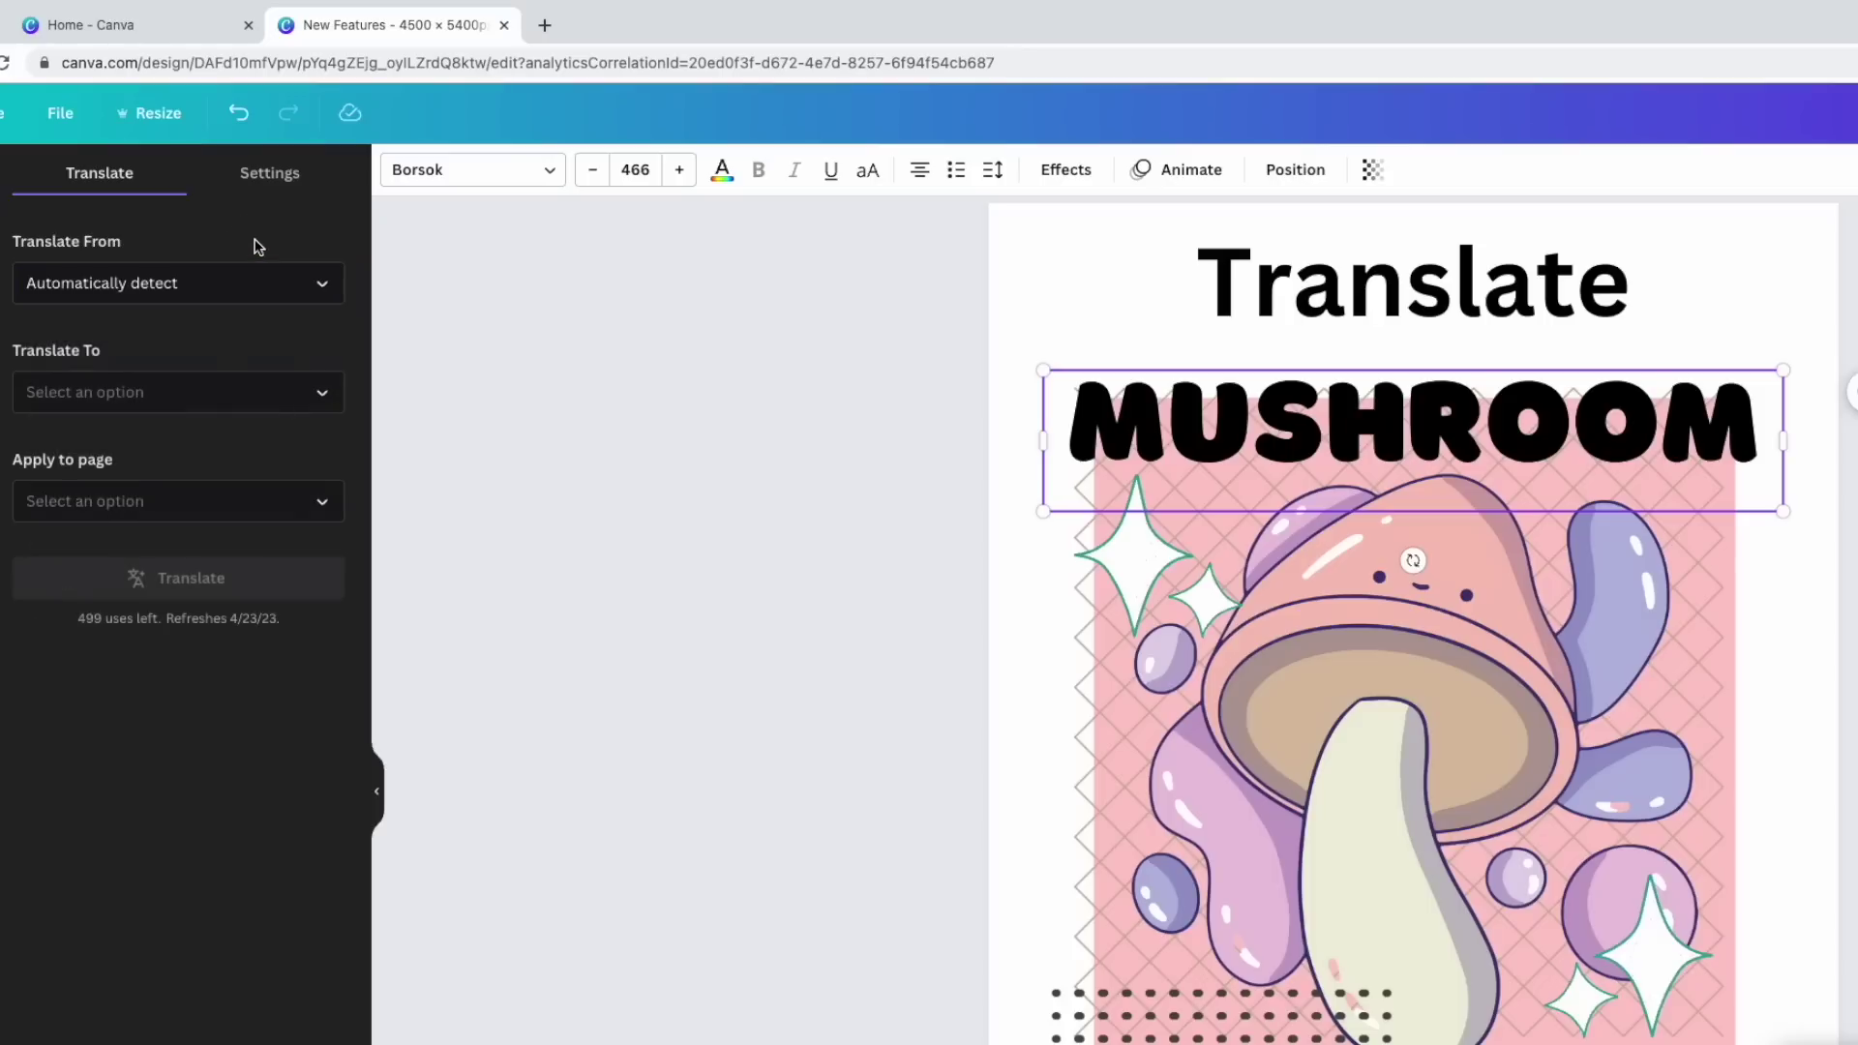
{"action": "left_click", "coordinate": [191, 394]}
{"action": "left_click", "coordinate": [203, 291]}
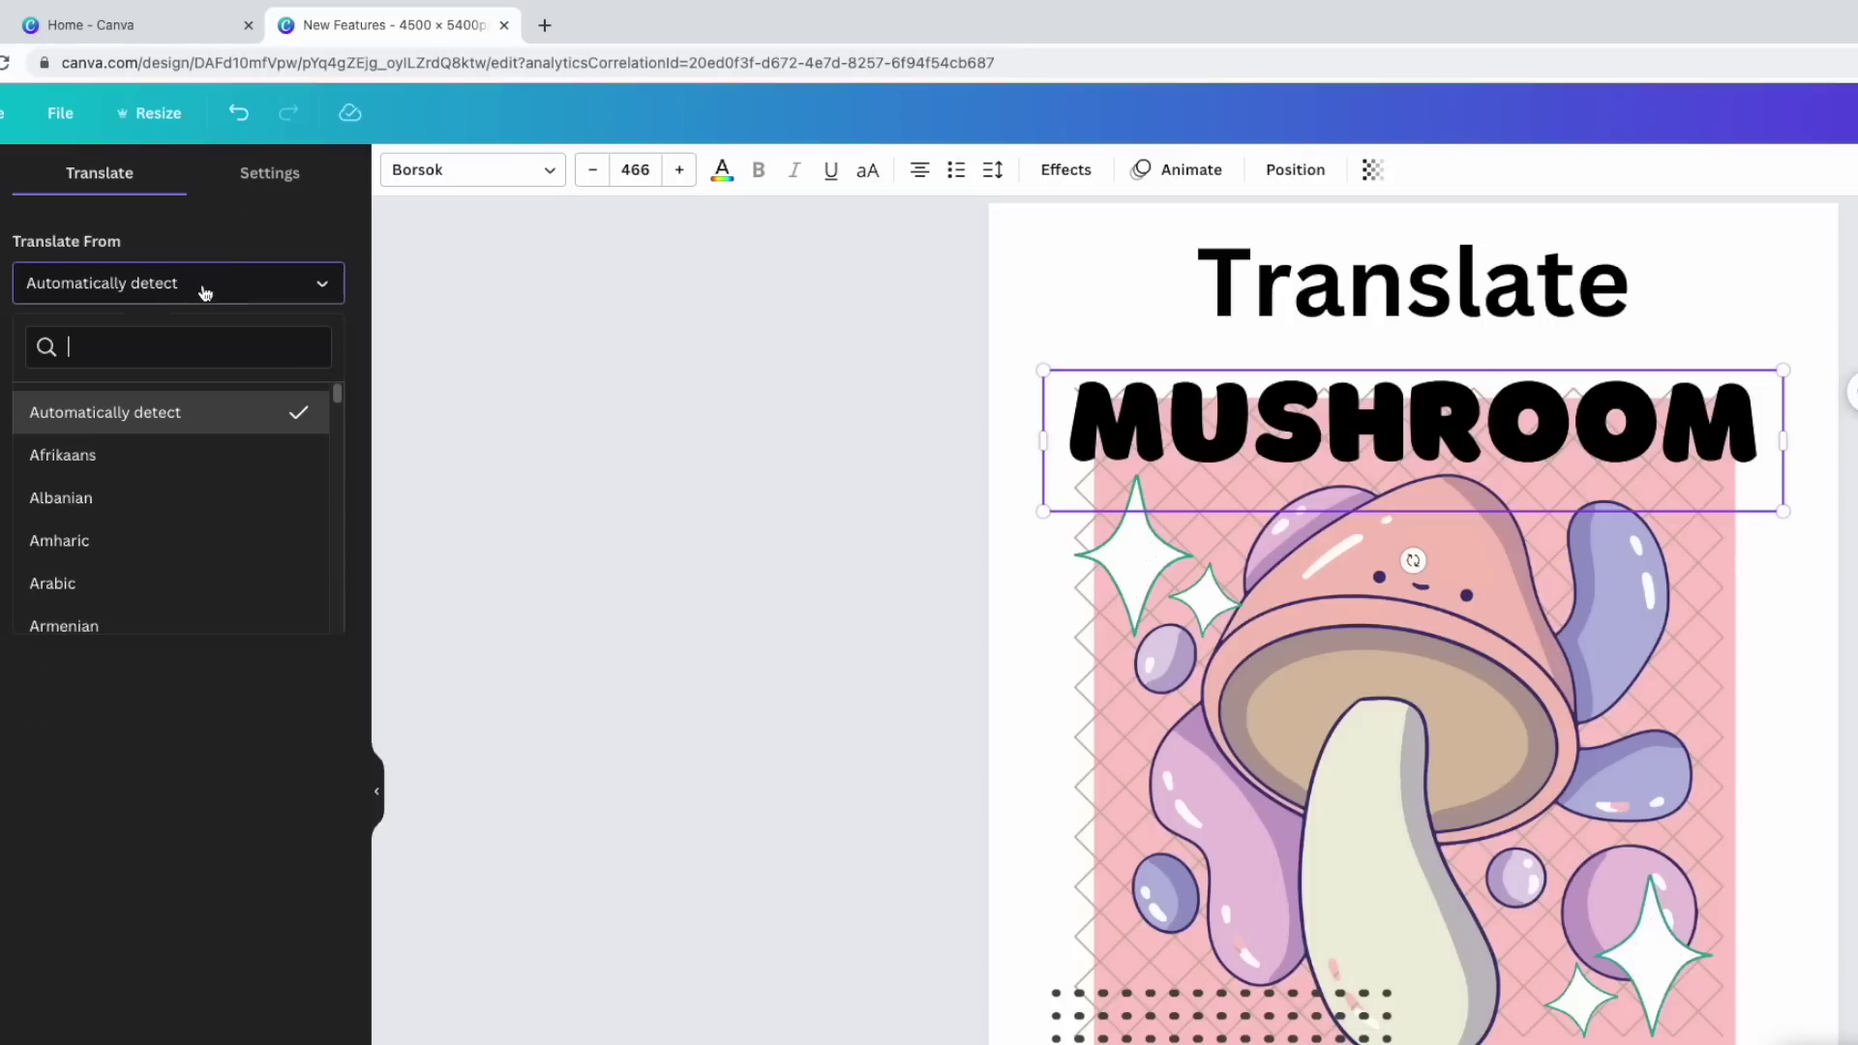
{"action": "left_click", "coordinate": [203, 287]}
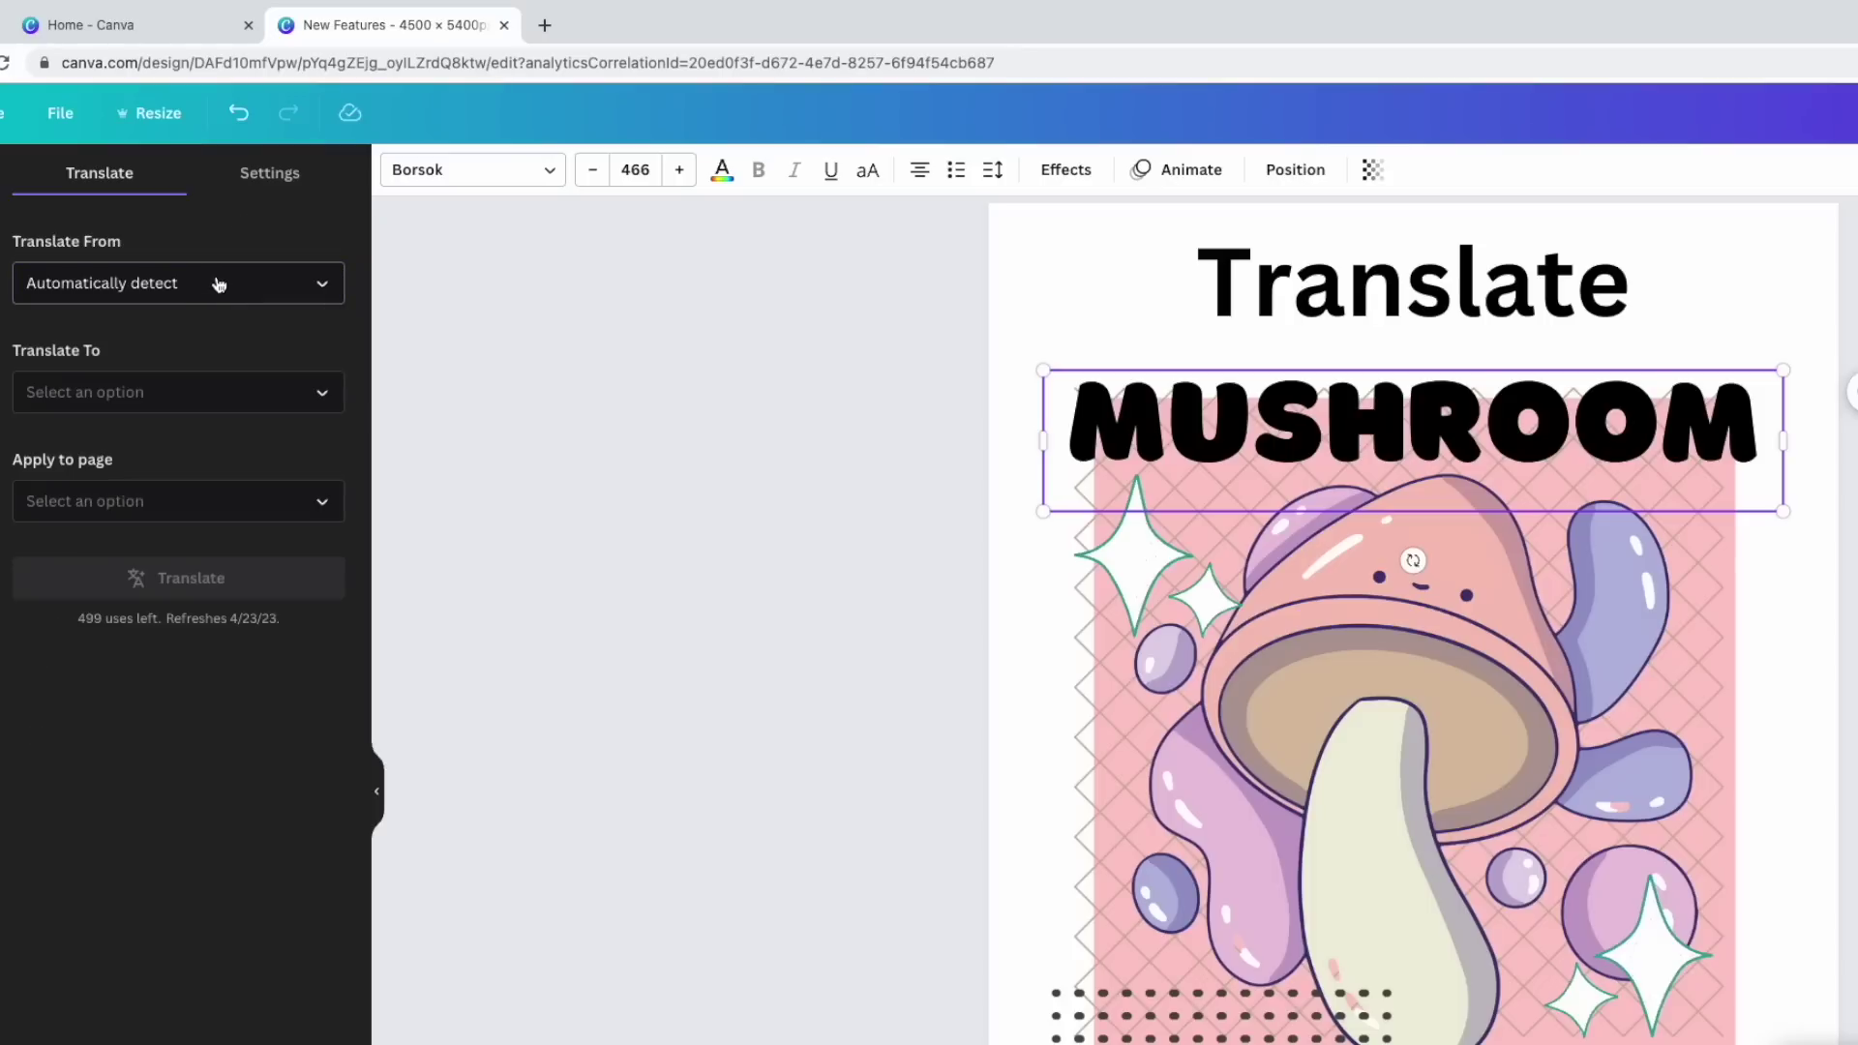
Step: Set the translation to run from English to Japanese
{"action": "left_click", "coordinate": [199, 290]}
{"action": "left_click", "coordinate": [157, 334]}
{"action": "type", "text": "english"}
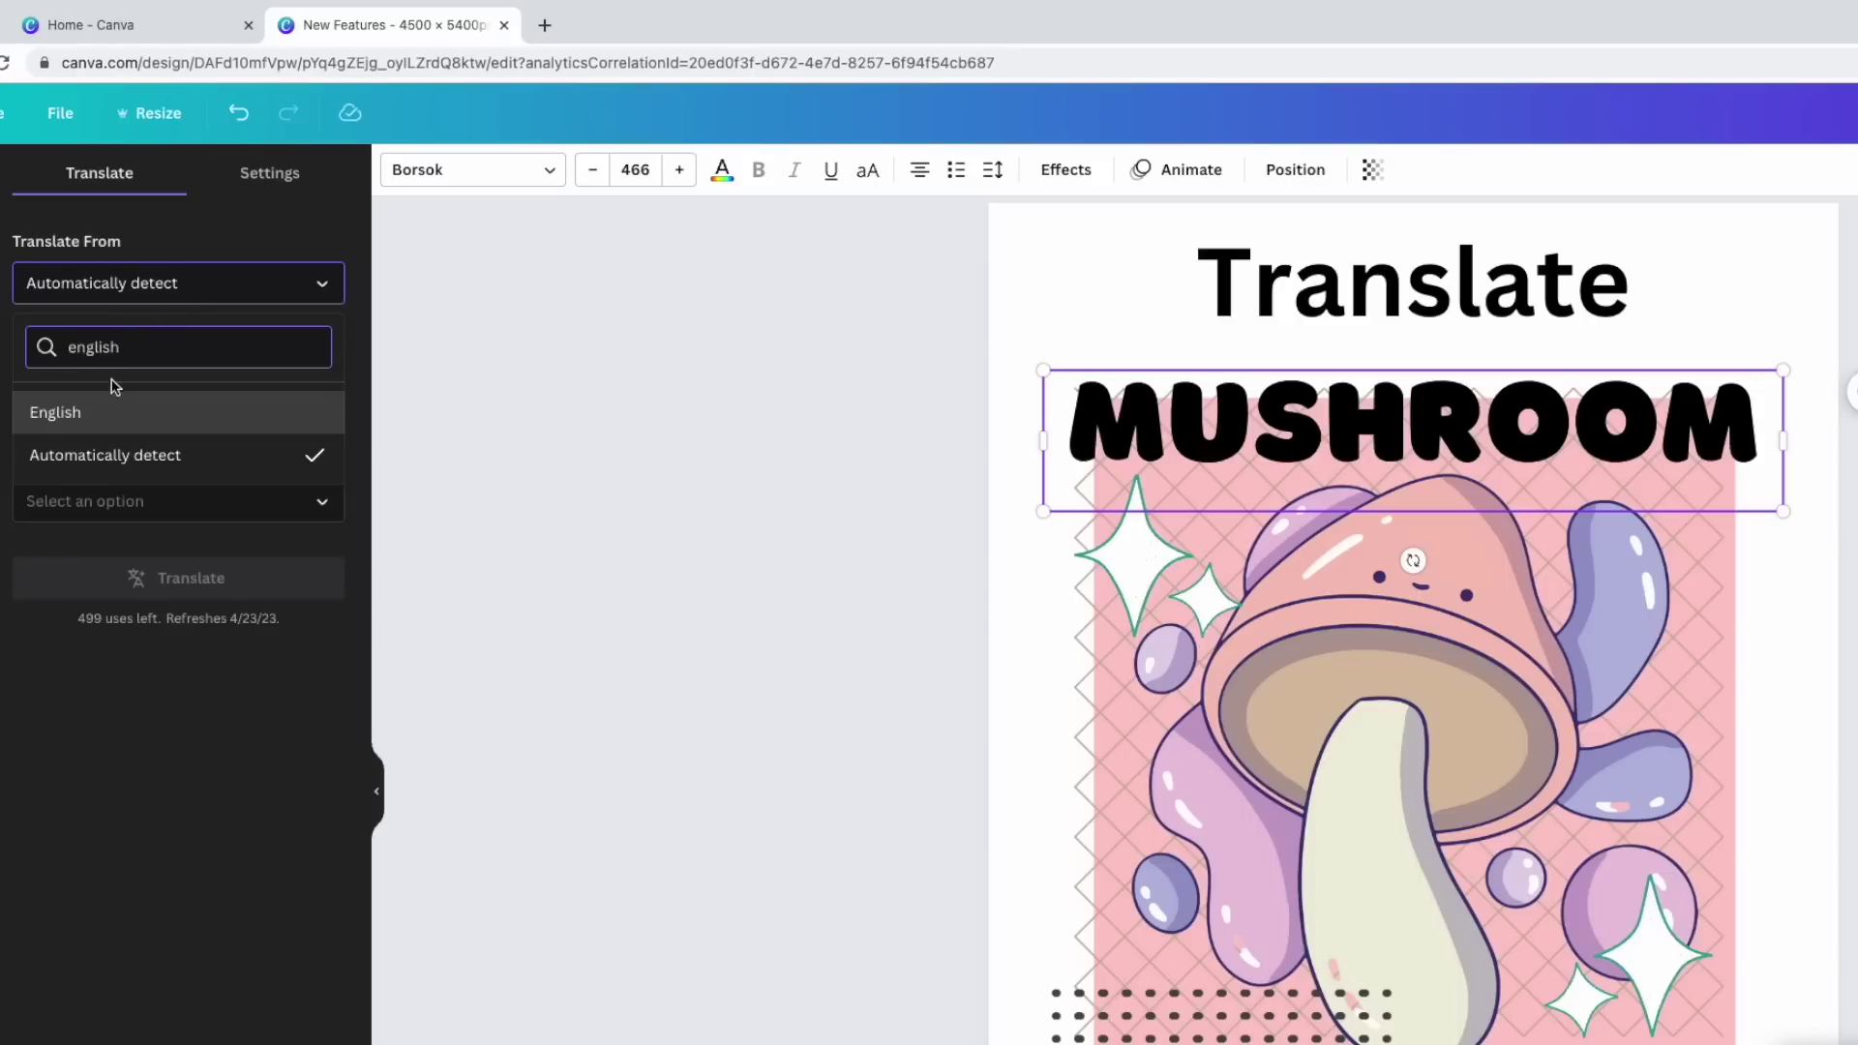
{"action": "left_click", "coordinate": [108, 412]}
{"action": "left_click", "coordinate": [179, 394]}
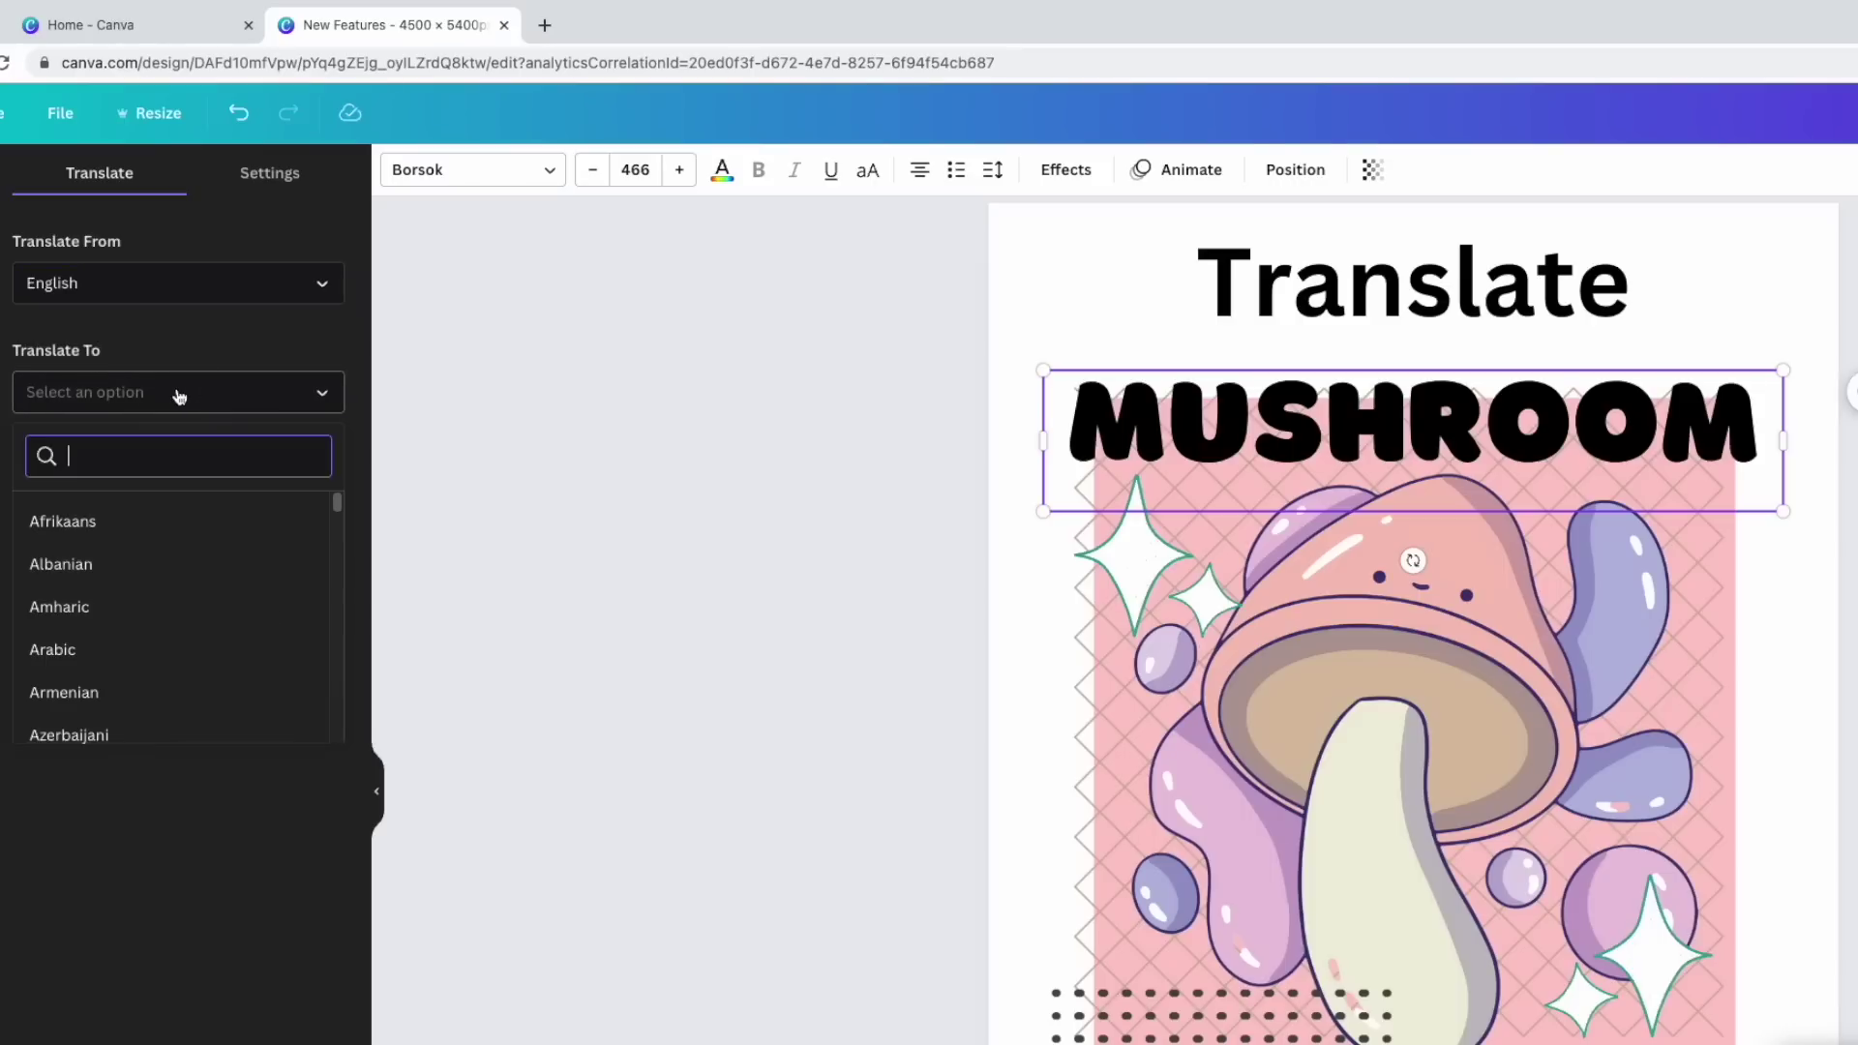
{"action": "type", "text": "japane"}
{"action": "left_click", "coordinate": [120, 523]}
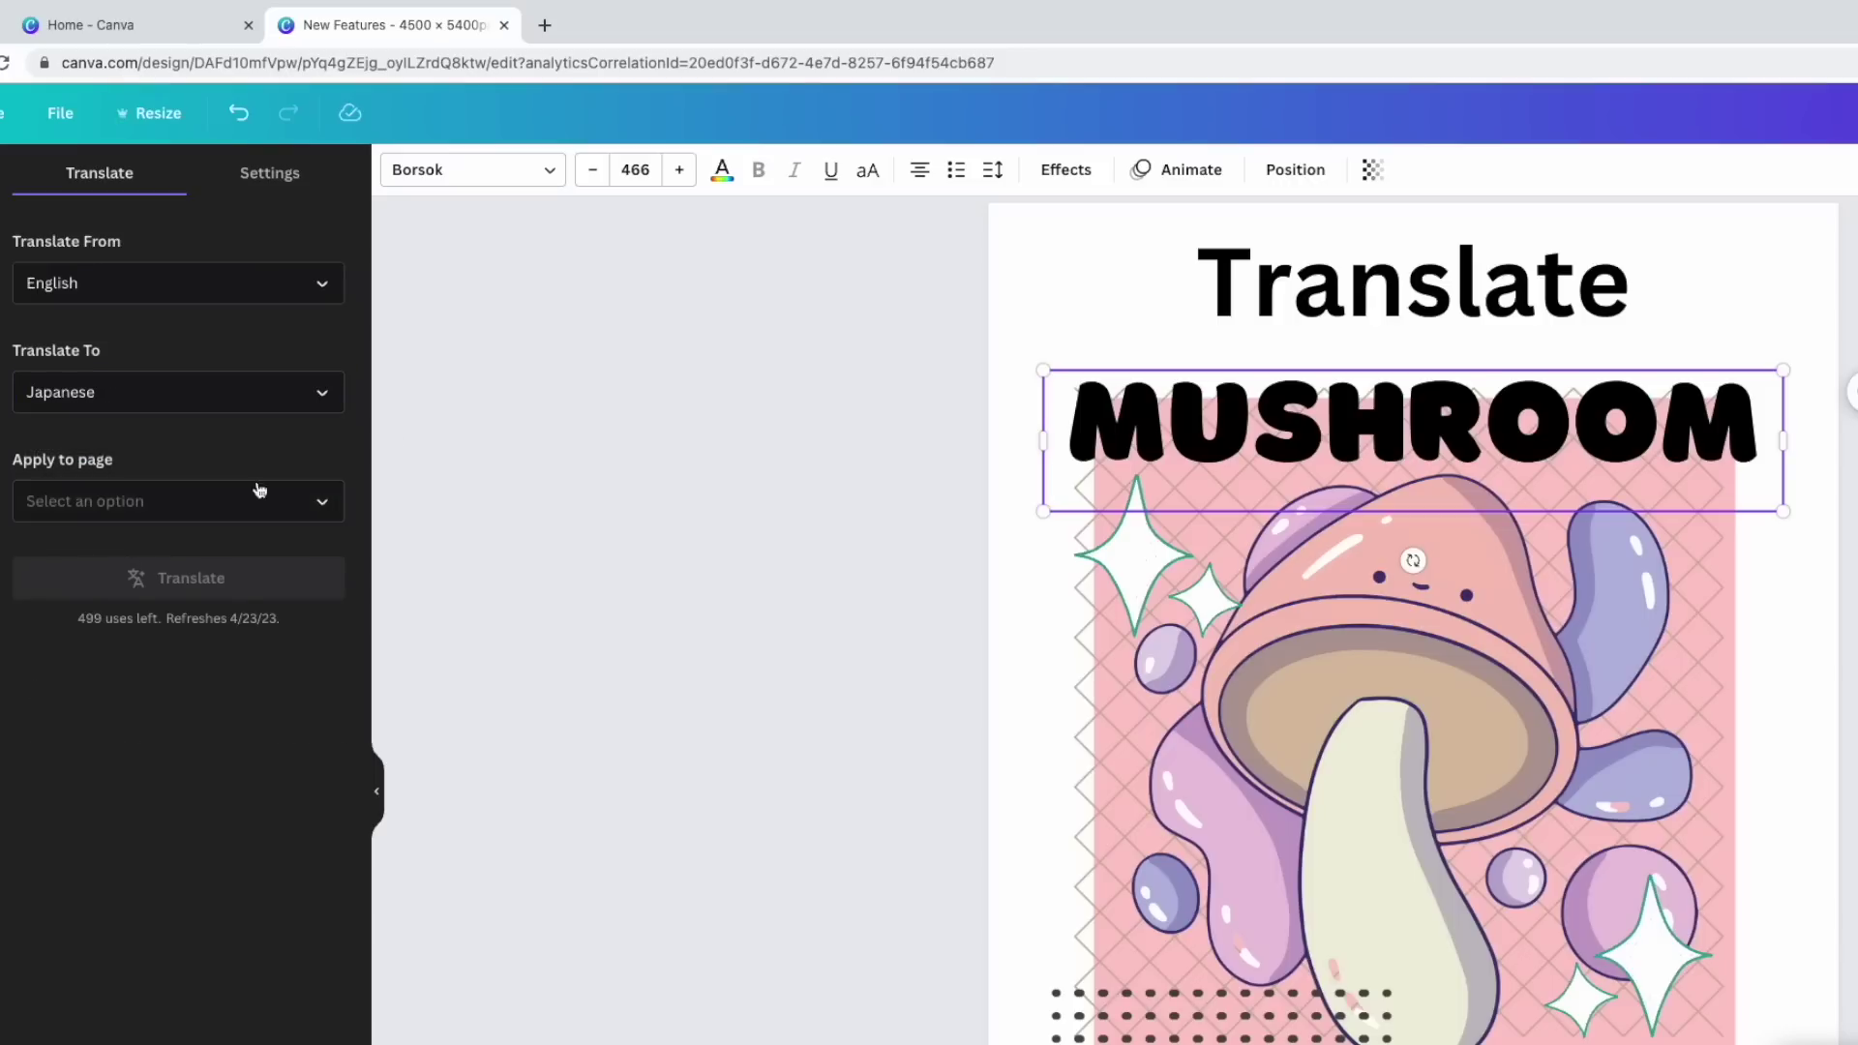
Step: Apply the translation to Page 4 and run it
{"action": "scroll", "coordinate": [1479, 413], "scroll_direction": "up", "scroll_amount": 1}
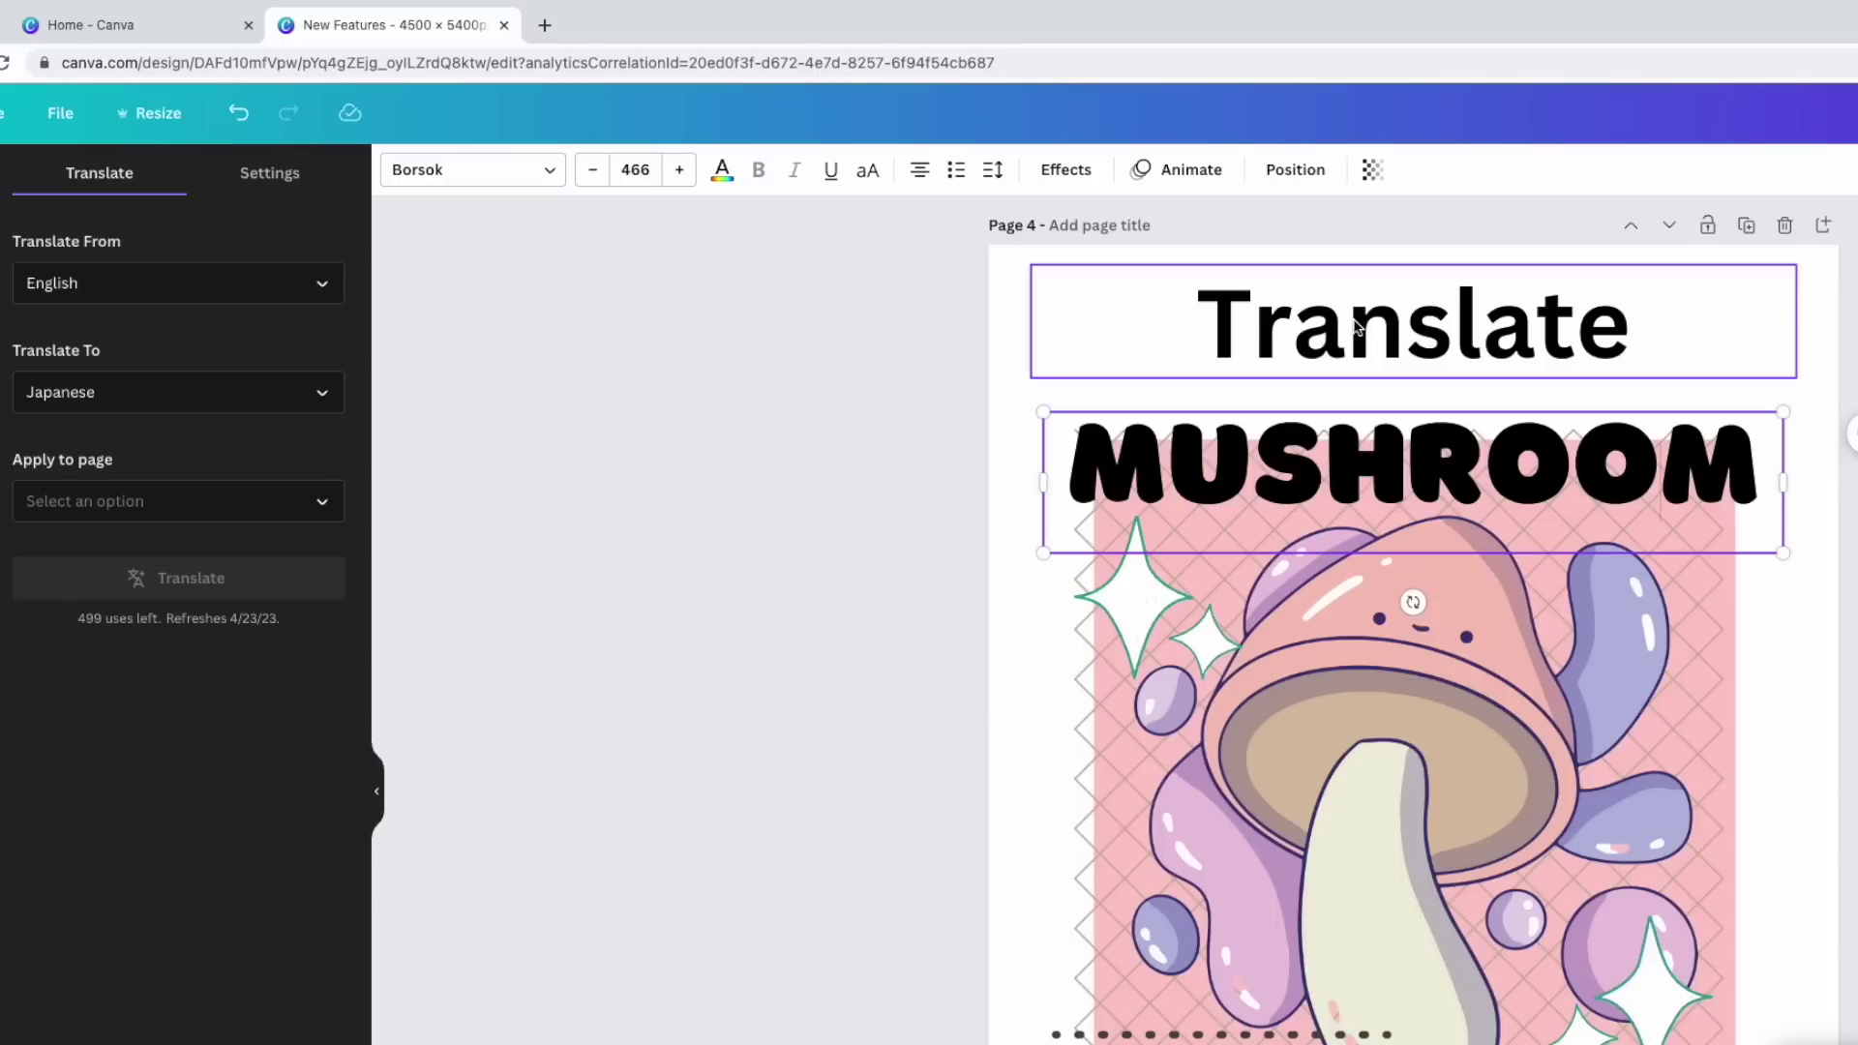
{"action": "left_click", "coordinate": [165, 505]}
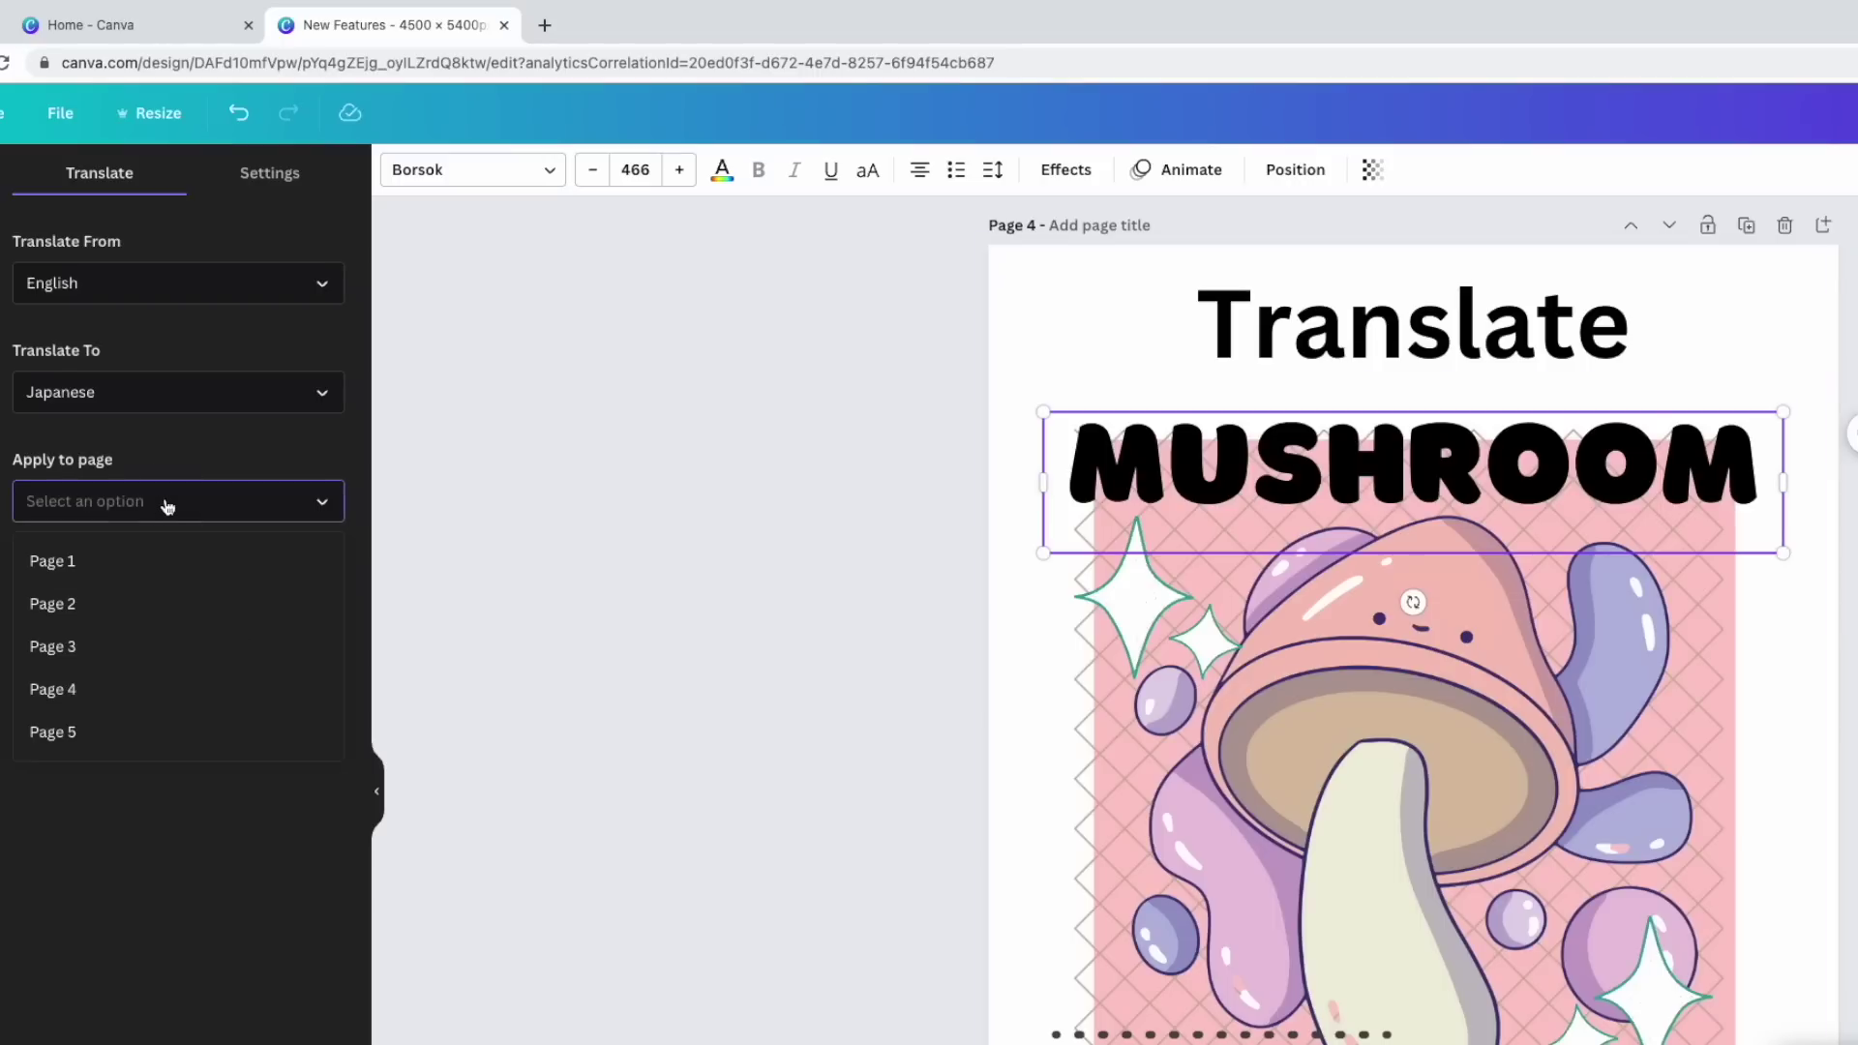
{"action": "left_click", "coordinate": [69, 692]}
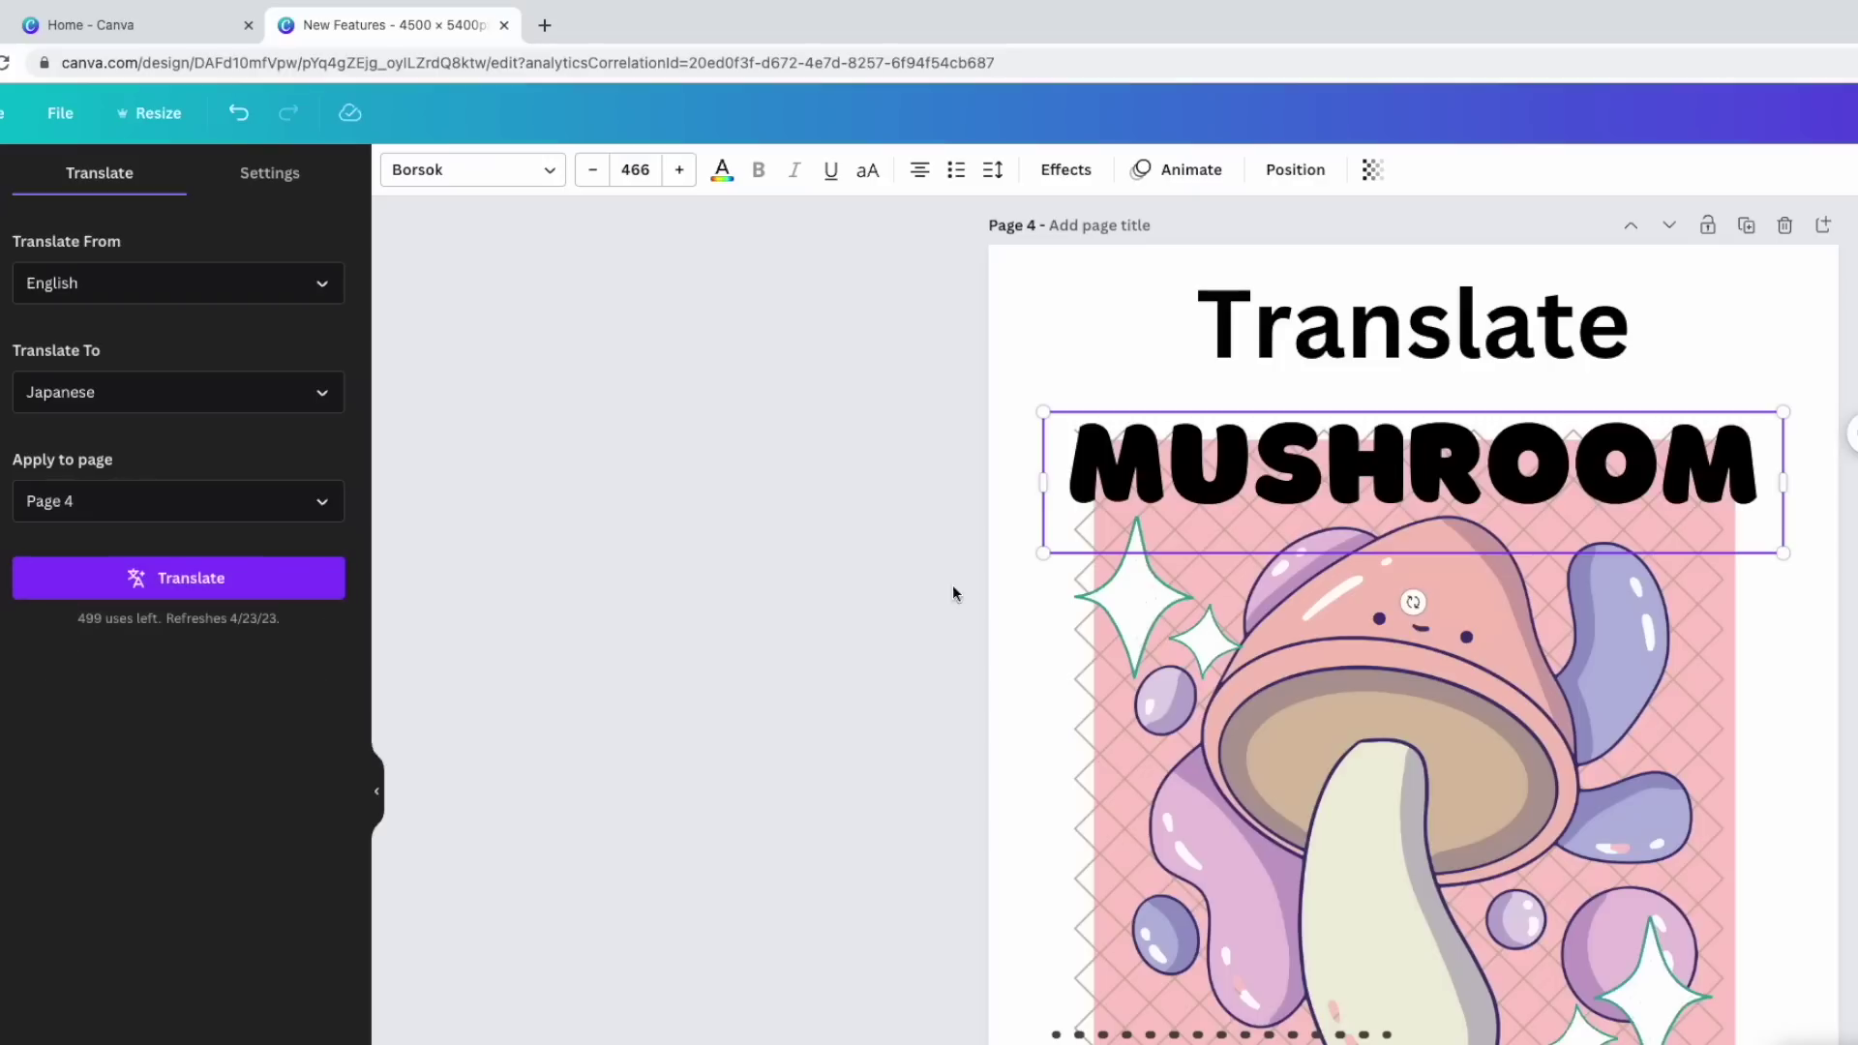
{"action": "left_click", "coordinate": [177, 590]}
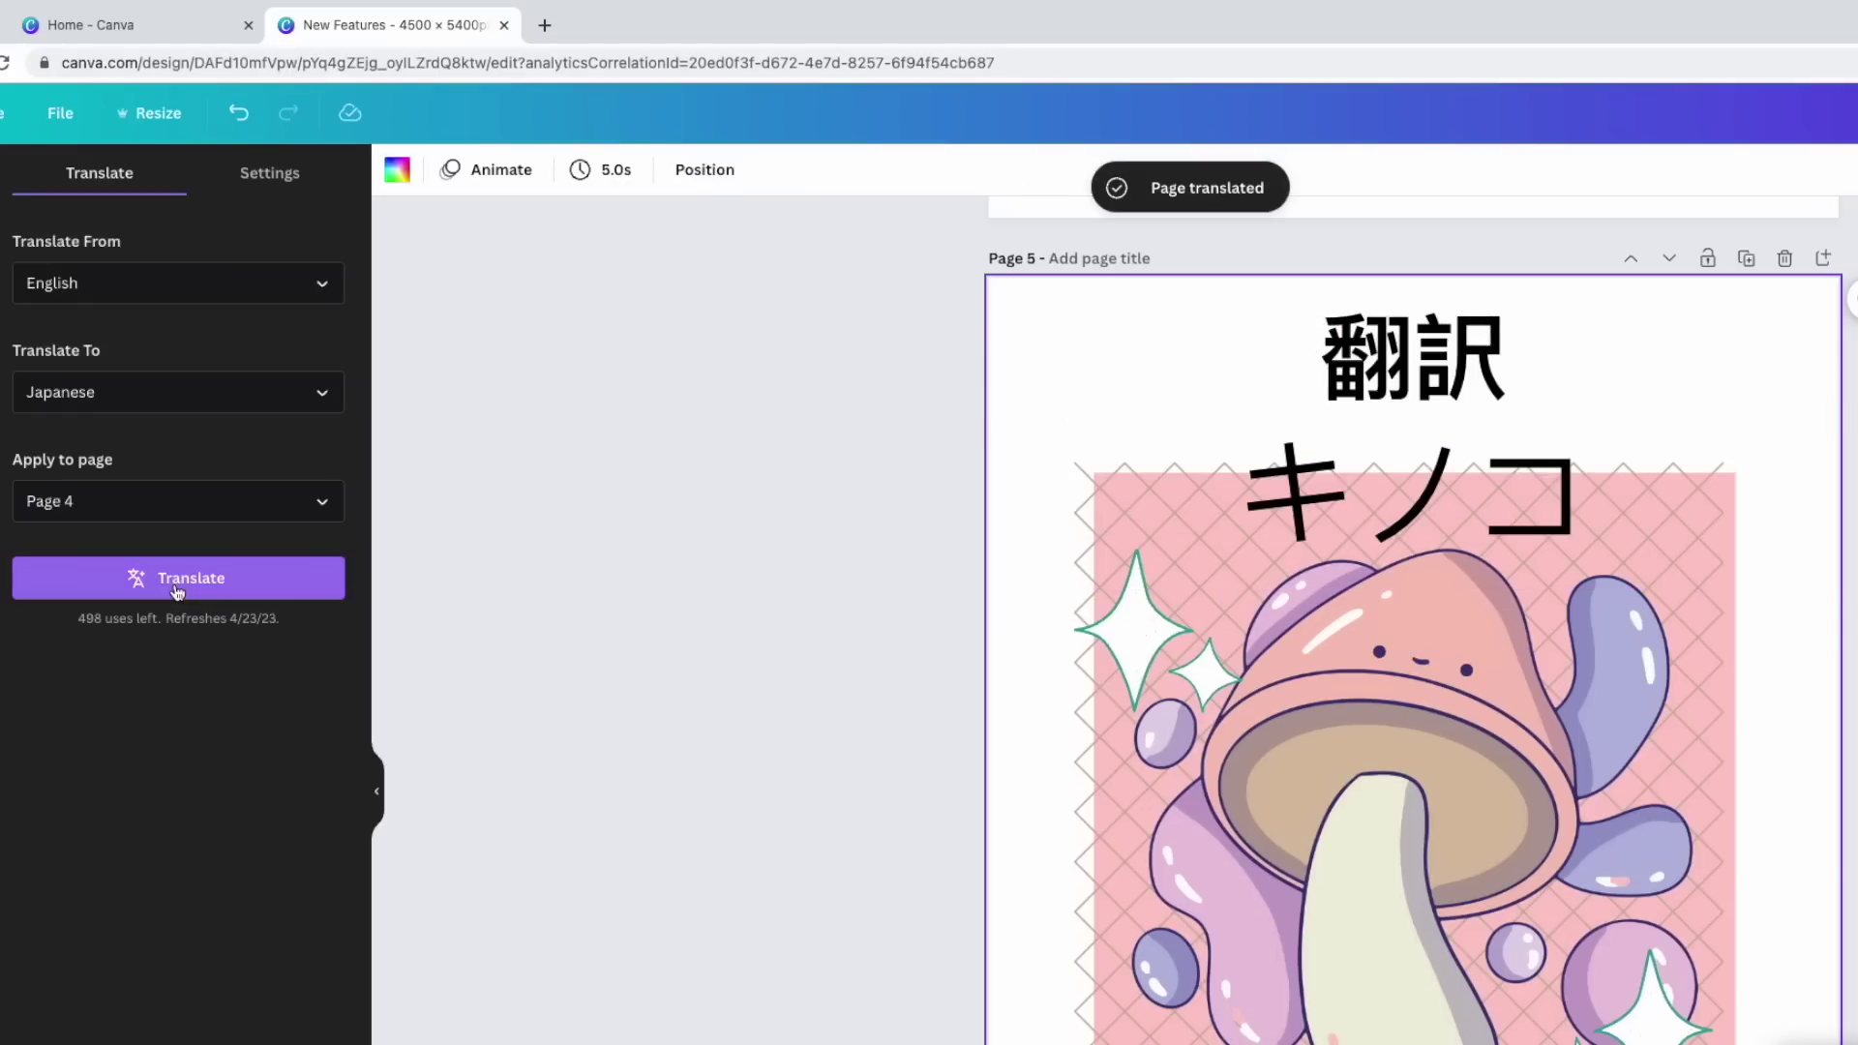
Step: Try the モトヤゴチカ BL font on the translated キノコ heading
{"action": "left_click", "coordinate": [1465, 379]}
{"action": "left_click", "coordinate": [1491, 456]}
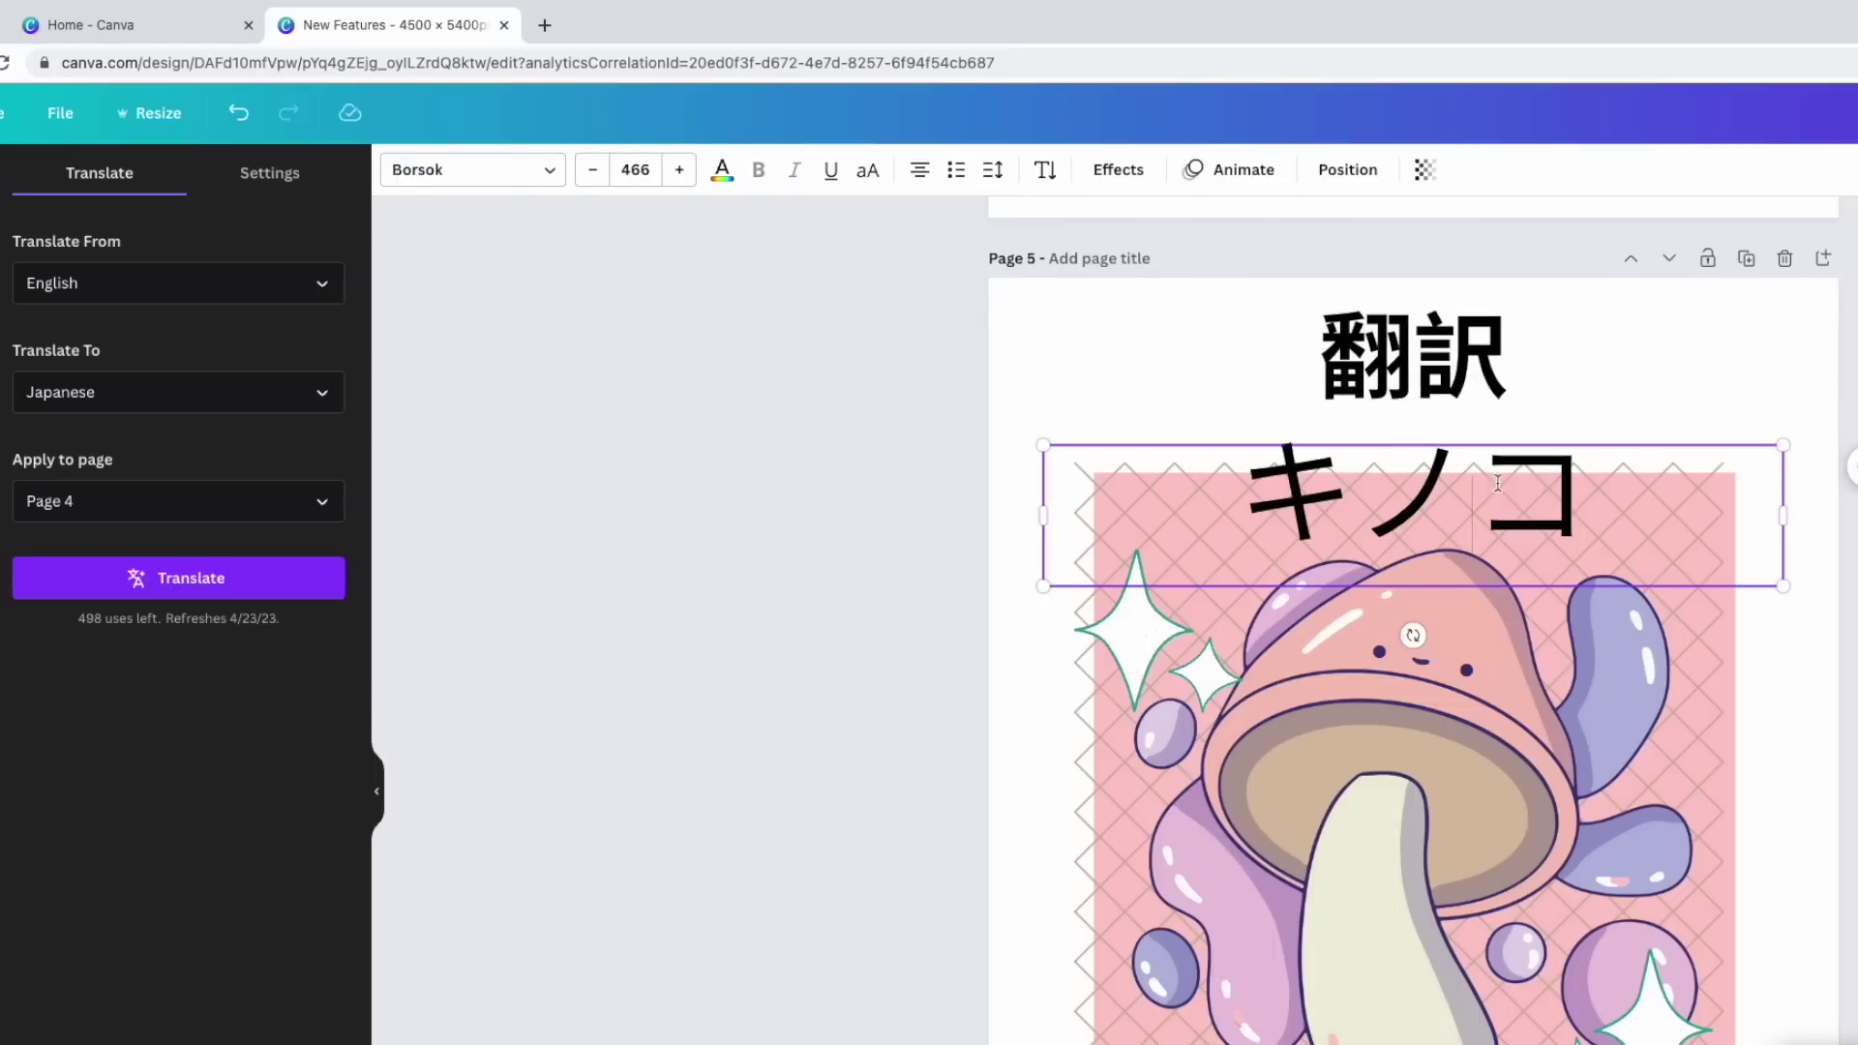
{"action": "left_click", "coordinate": [1497, 482]}
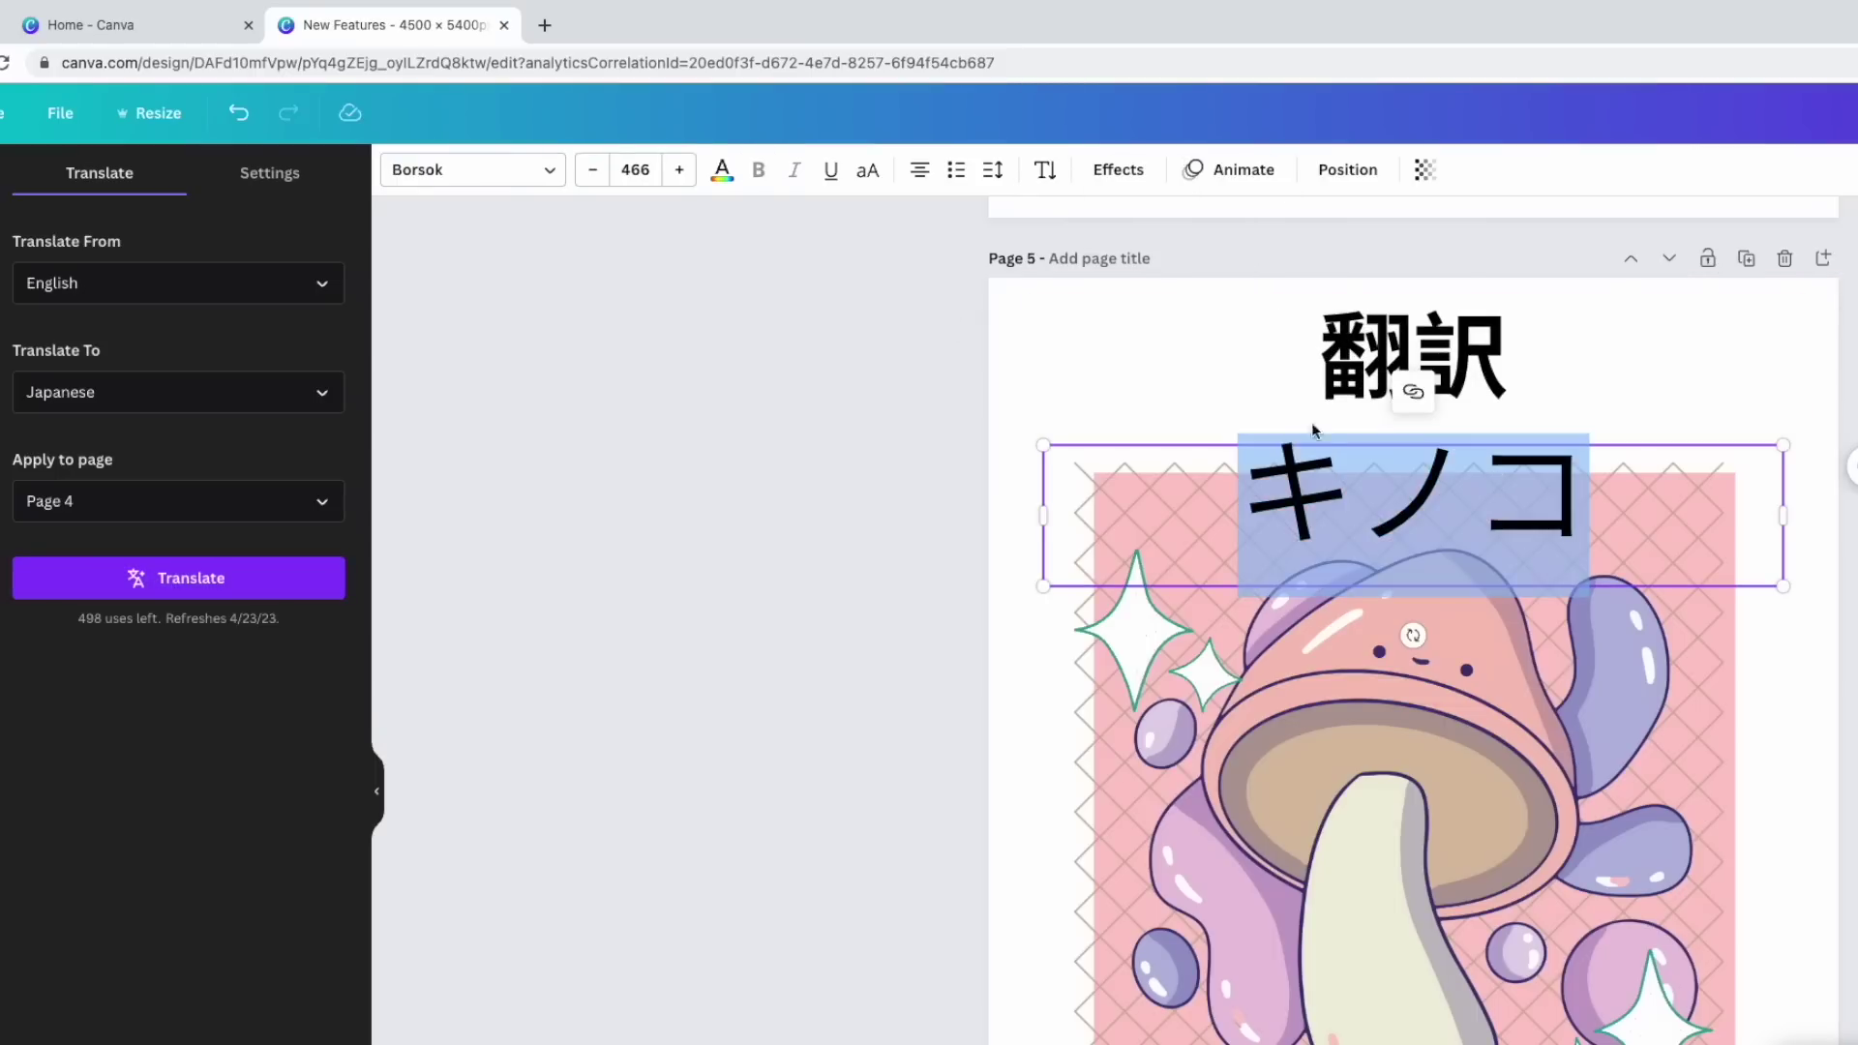
{"action": "left_click", "coordinate": [489, 188]}
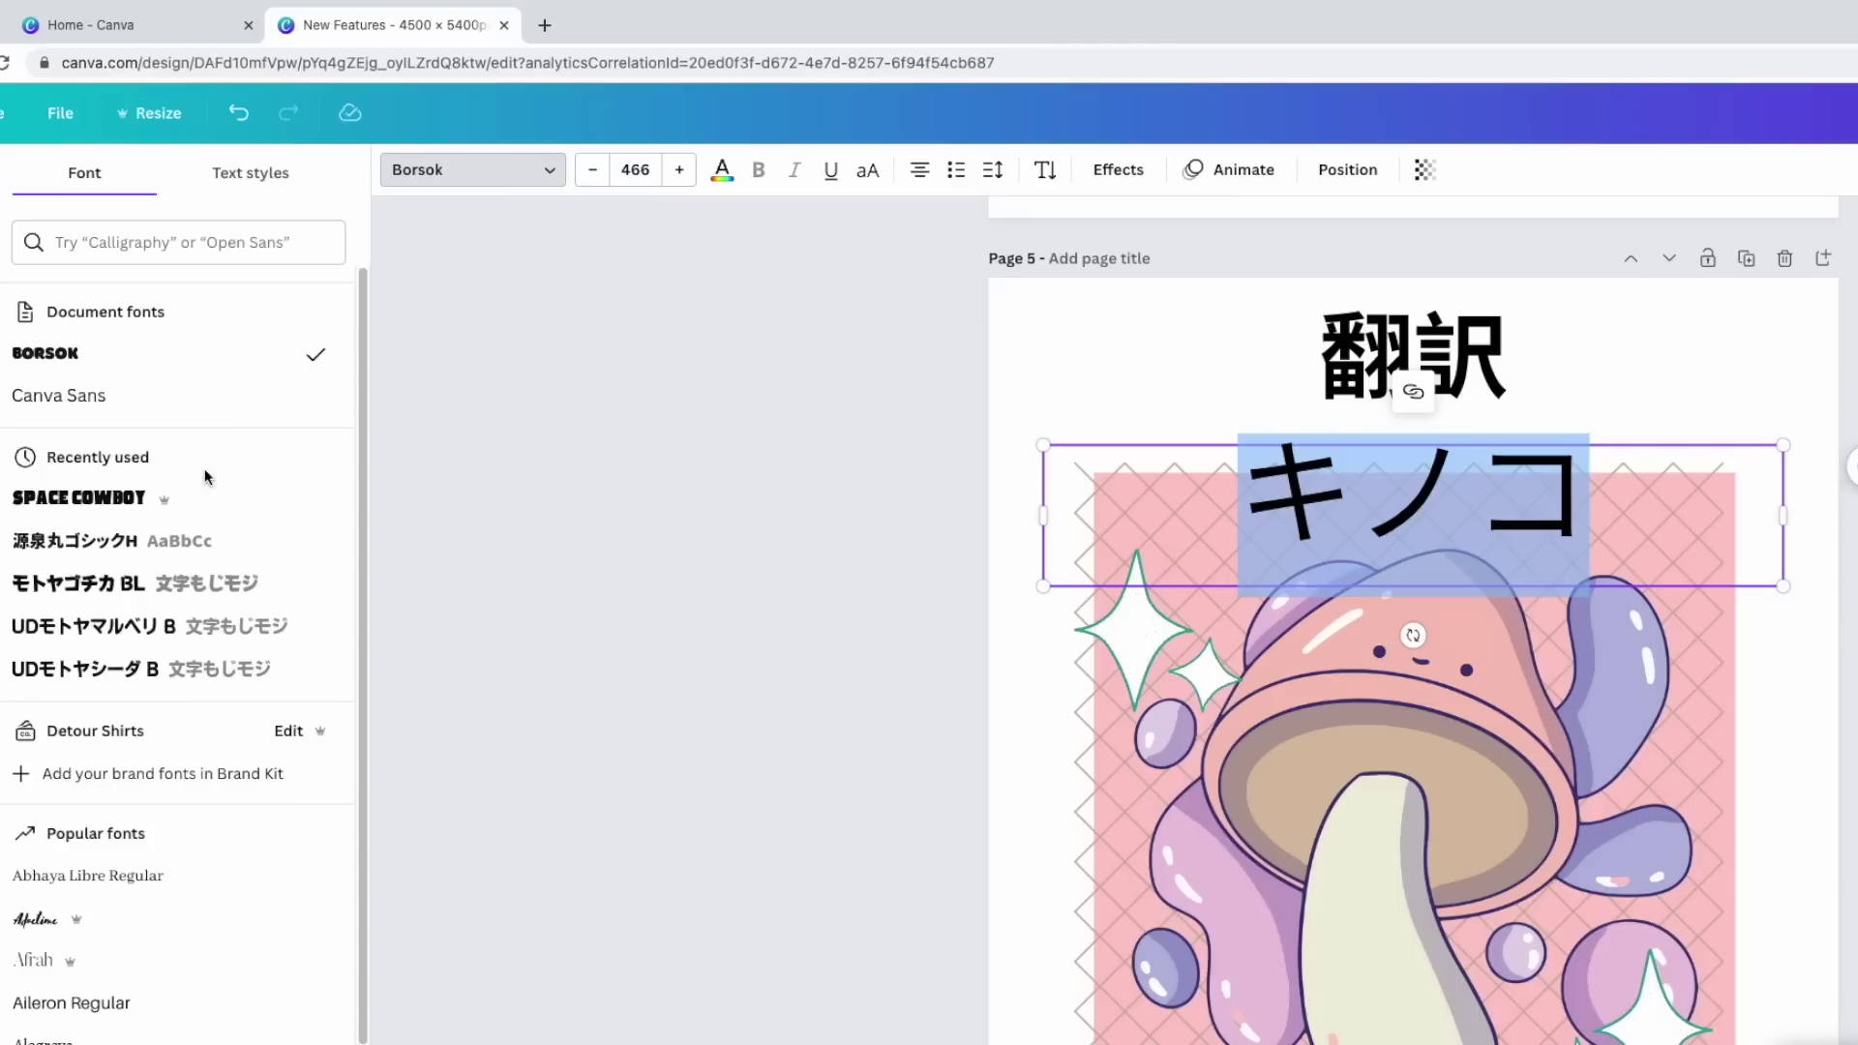
{"action": "left_click", "coordinate": [106, 586]}
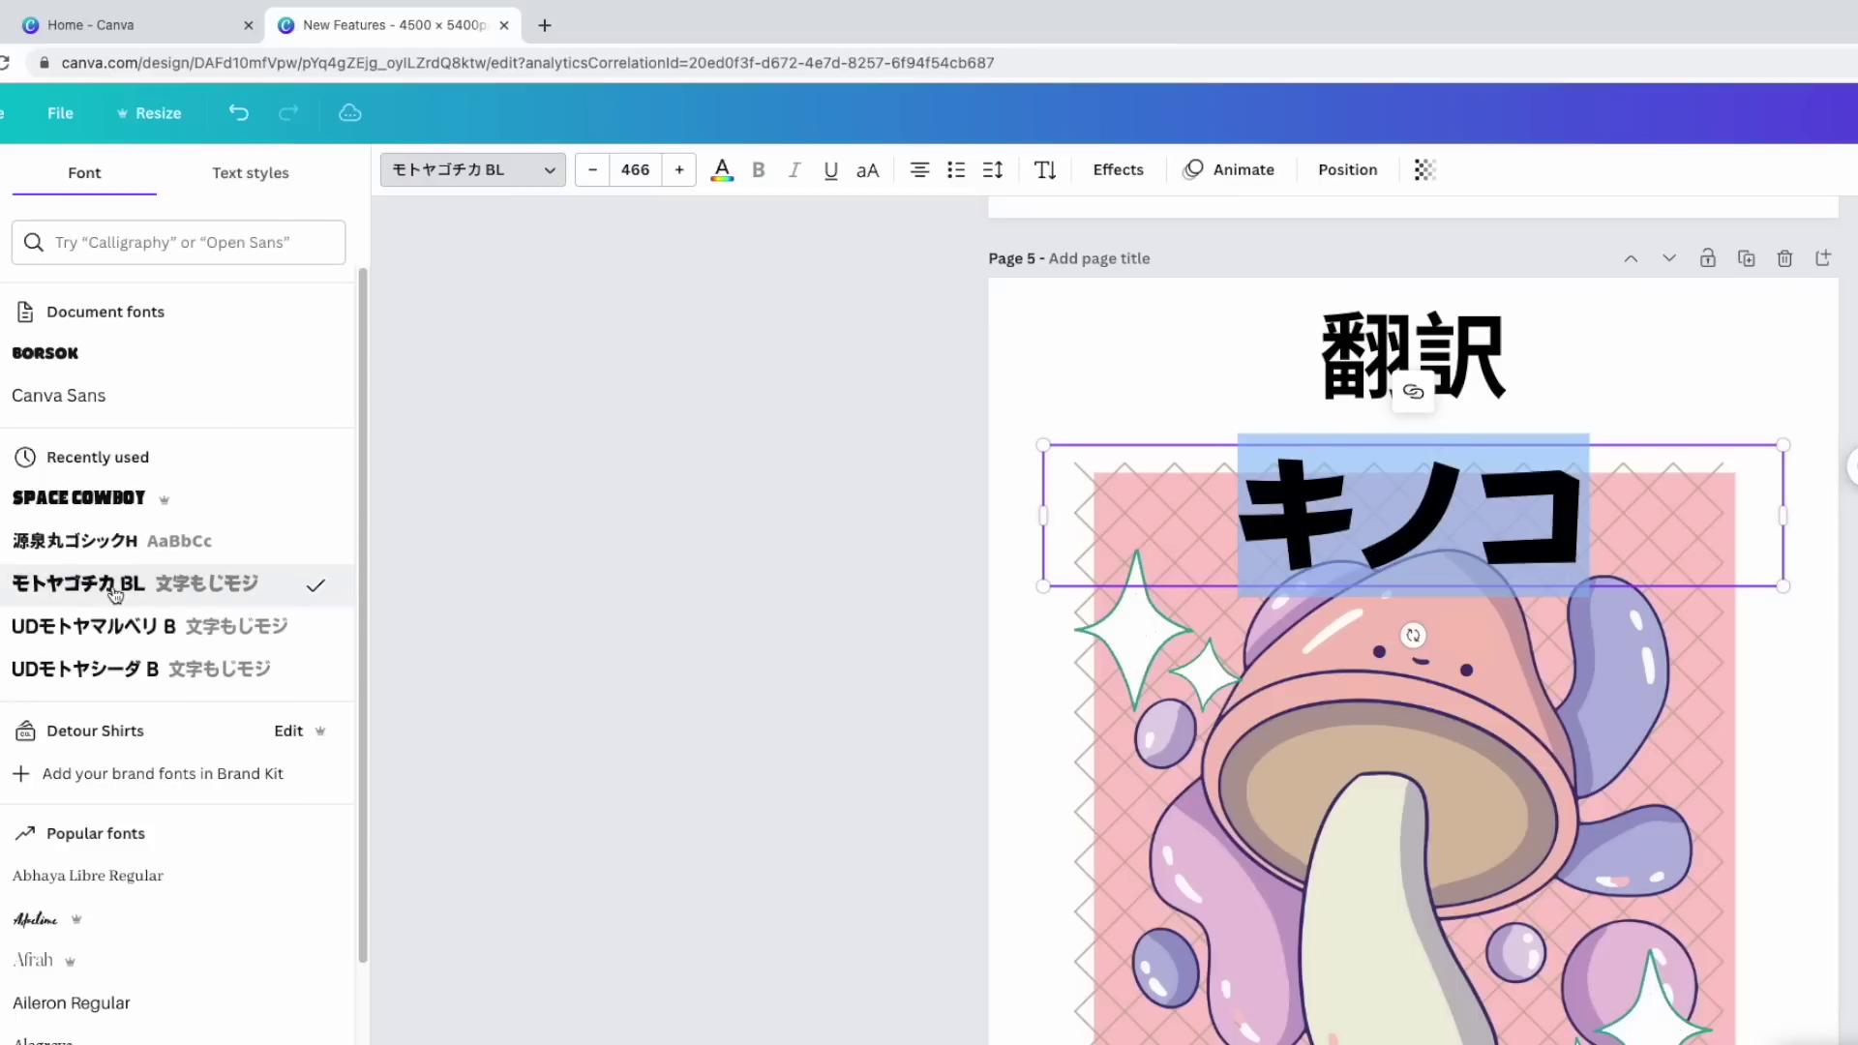
Step: Search the fonts for "japanese", try several bold results, and set the キノコ heading in ましゅまろポップ ハート
{"action": "left_click", "coordinate": [92, 233]}
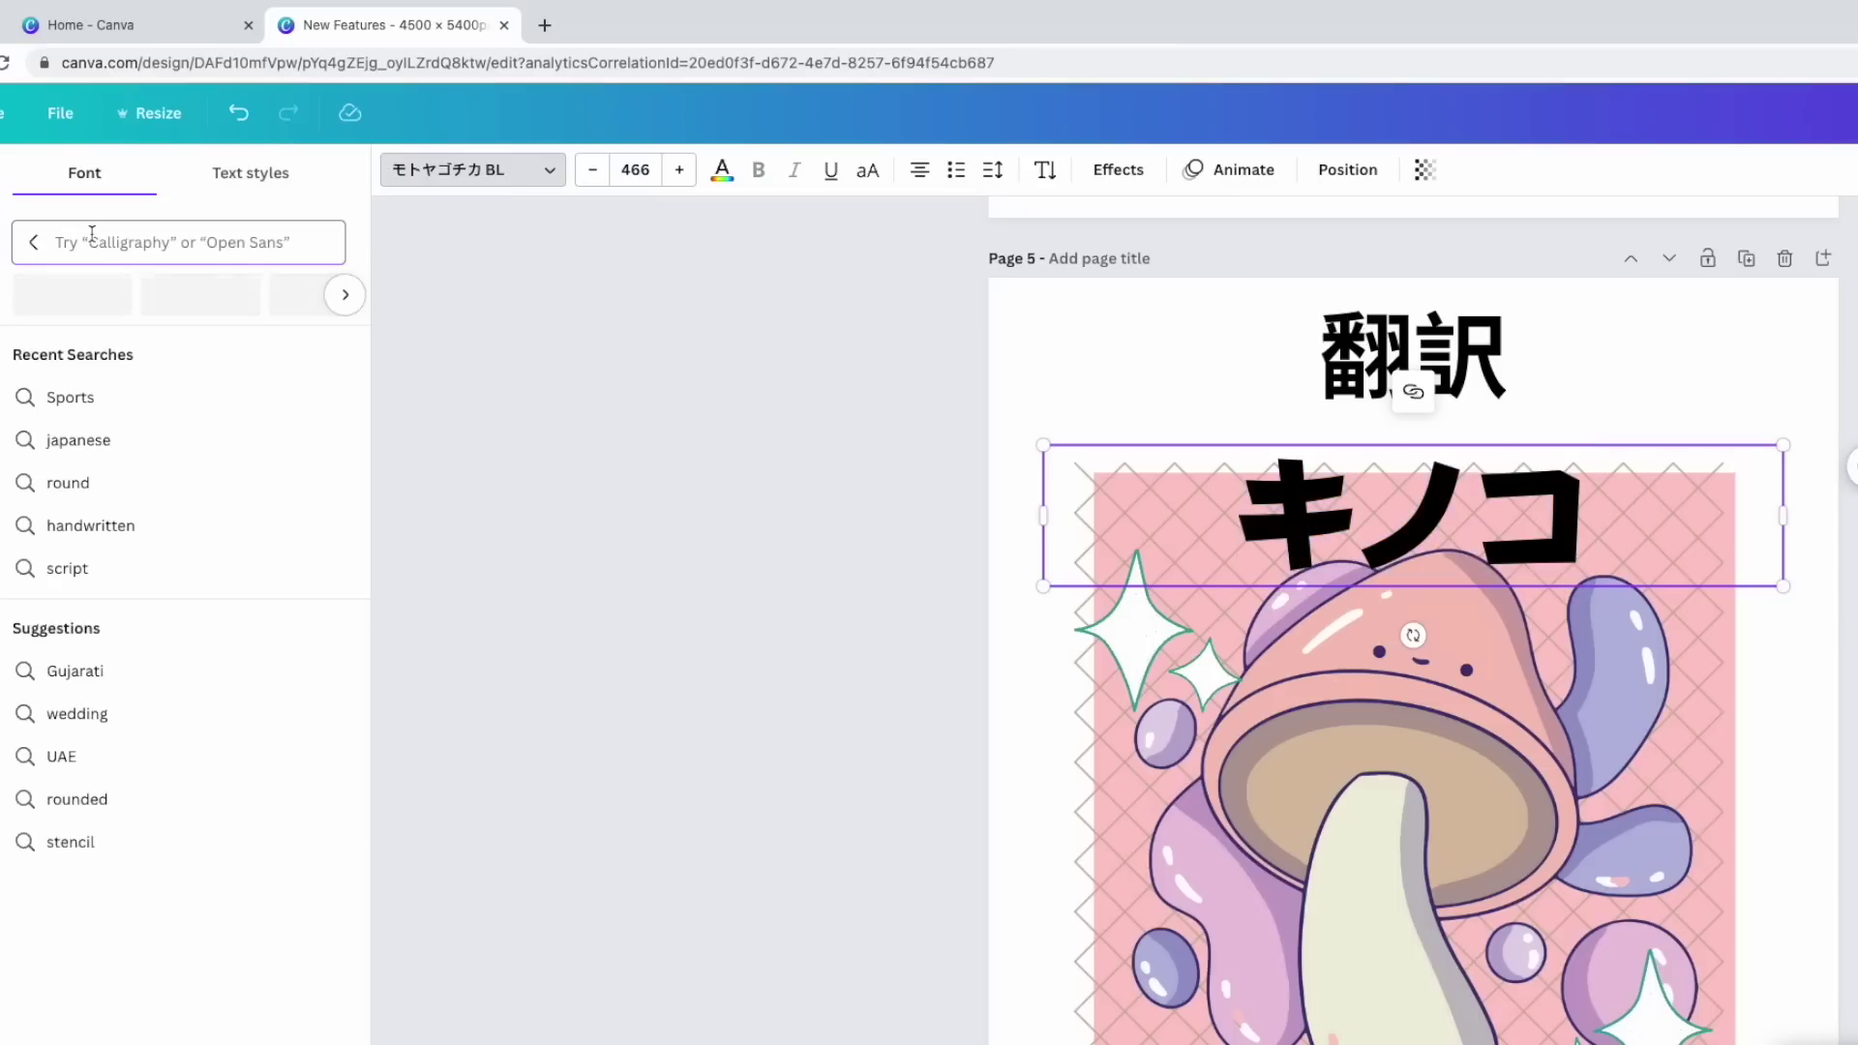
{"action": "type", "text": "japanese"}
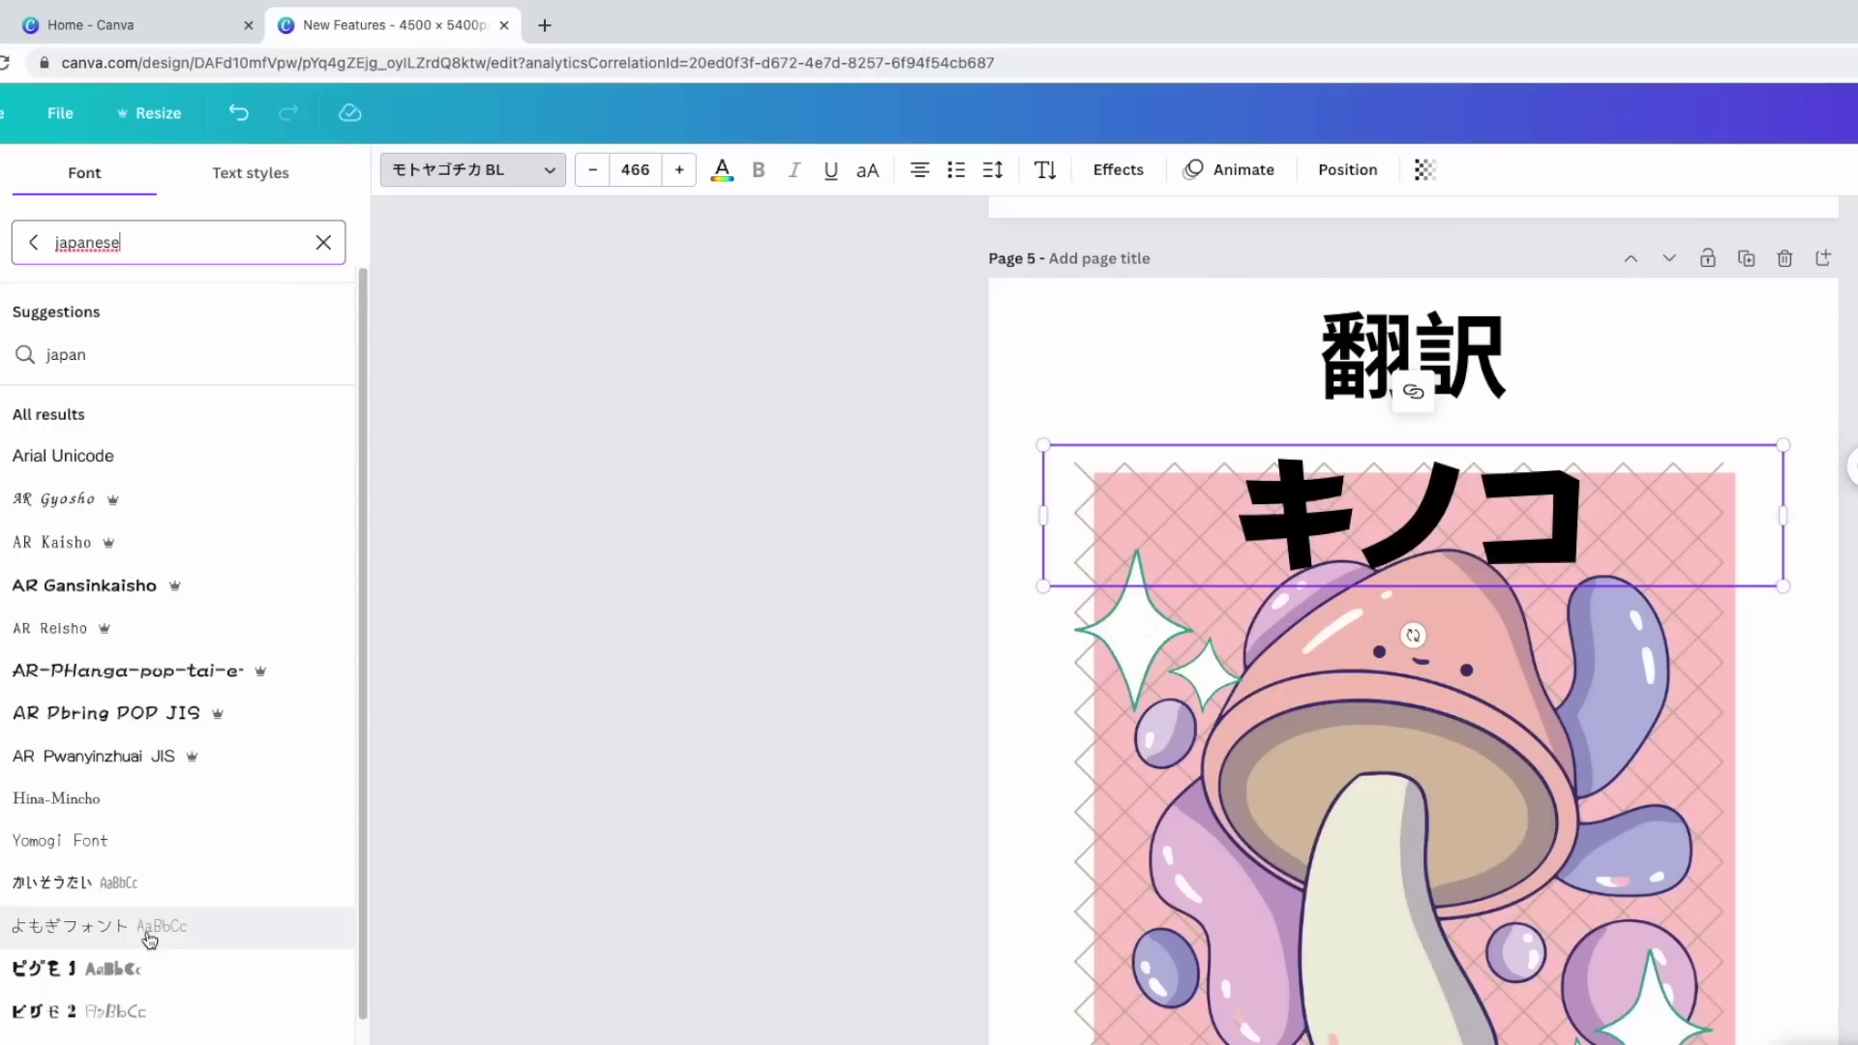
{"action": "left_click", "coordinate": [92, 969]}
{"action": "scroll", "coordinate": [194, 885], "scroll_direction": "down", "scroll_amount": 5}
{"action": "scroll", "coordinate": [198, 892], "scroll_direction": "down", "scroll_amount": 2}
{"action": "left_click", "coordinate": [136, 838]}
{"action": "scroll", "coordinate": [145, 840], "scroll_direction": "down", "scroll_amount": 5}
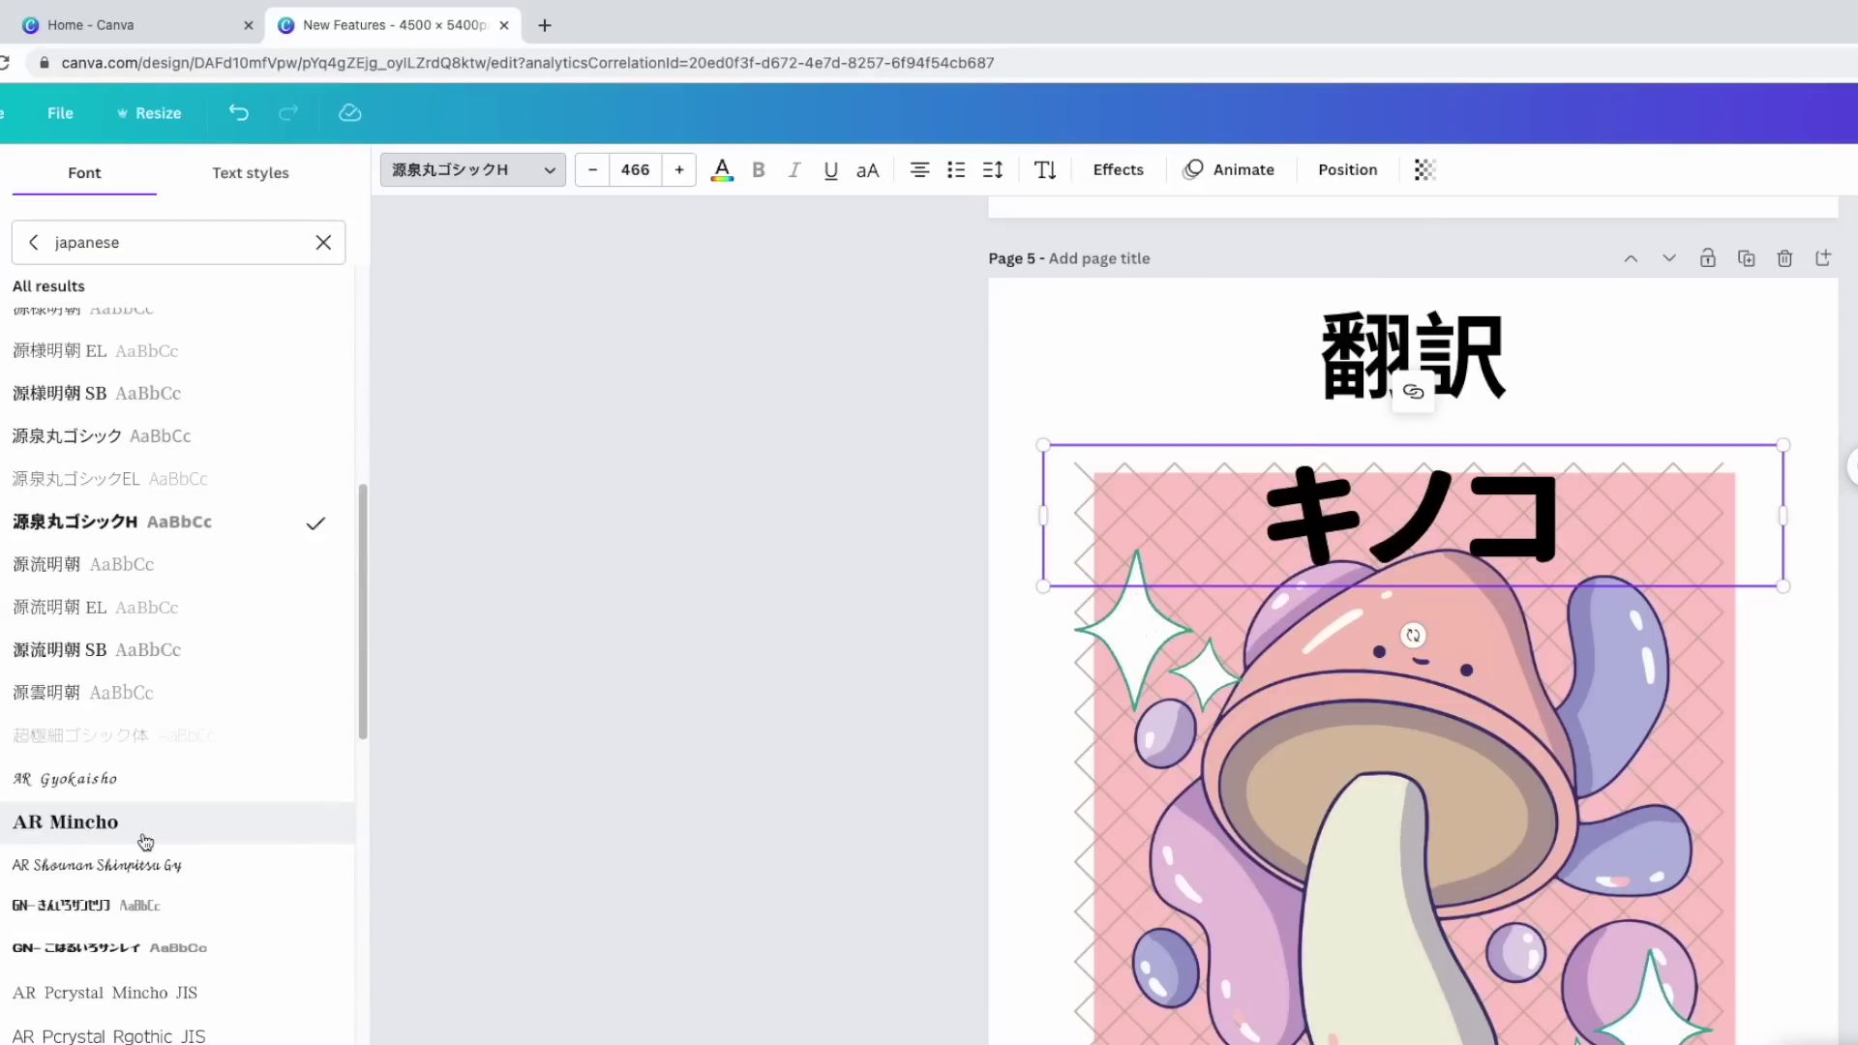
{"action": "left_click", "coordinate": [149, 921]}
{"action": "scroll", "coordinate": [149, 932], "scroll_direction": "down", "scroll_amount": 4}
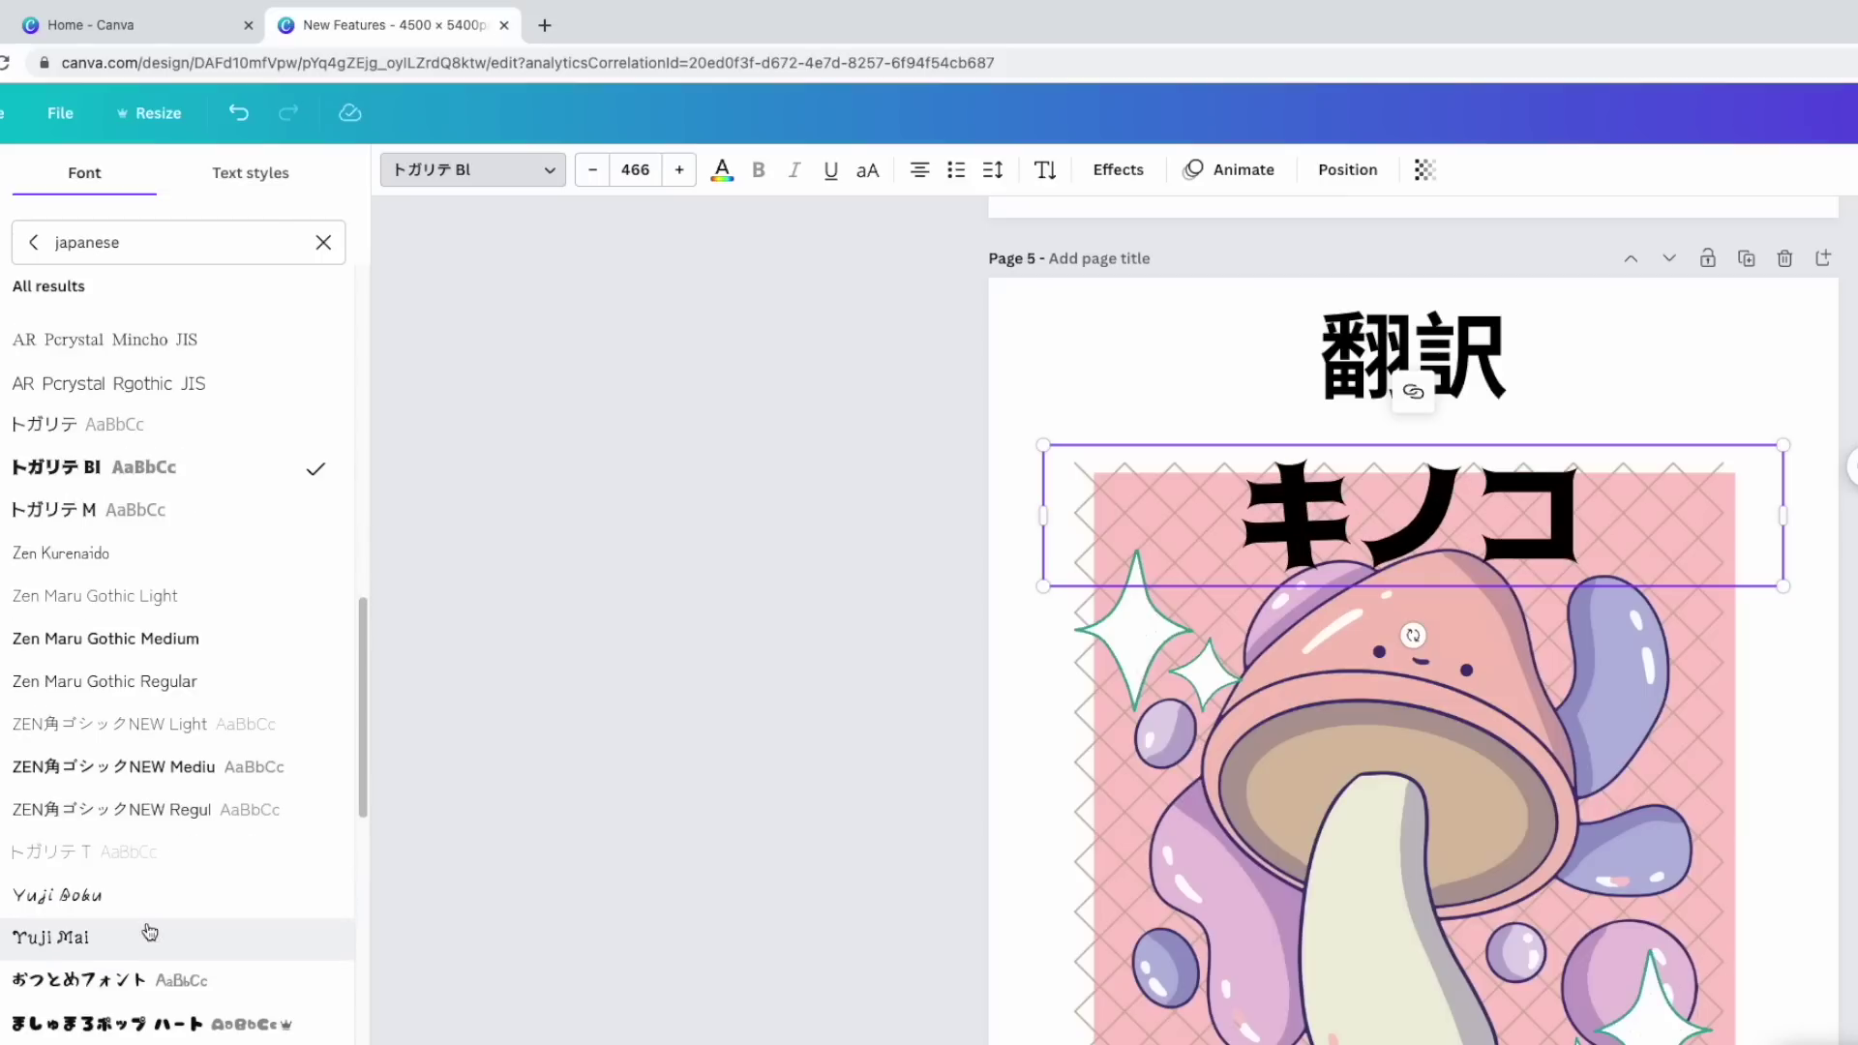
{"action": "left_click", "coordinate": [107, 1023]}
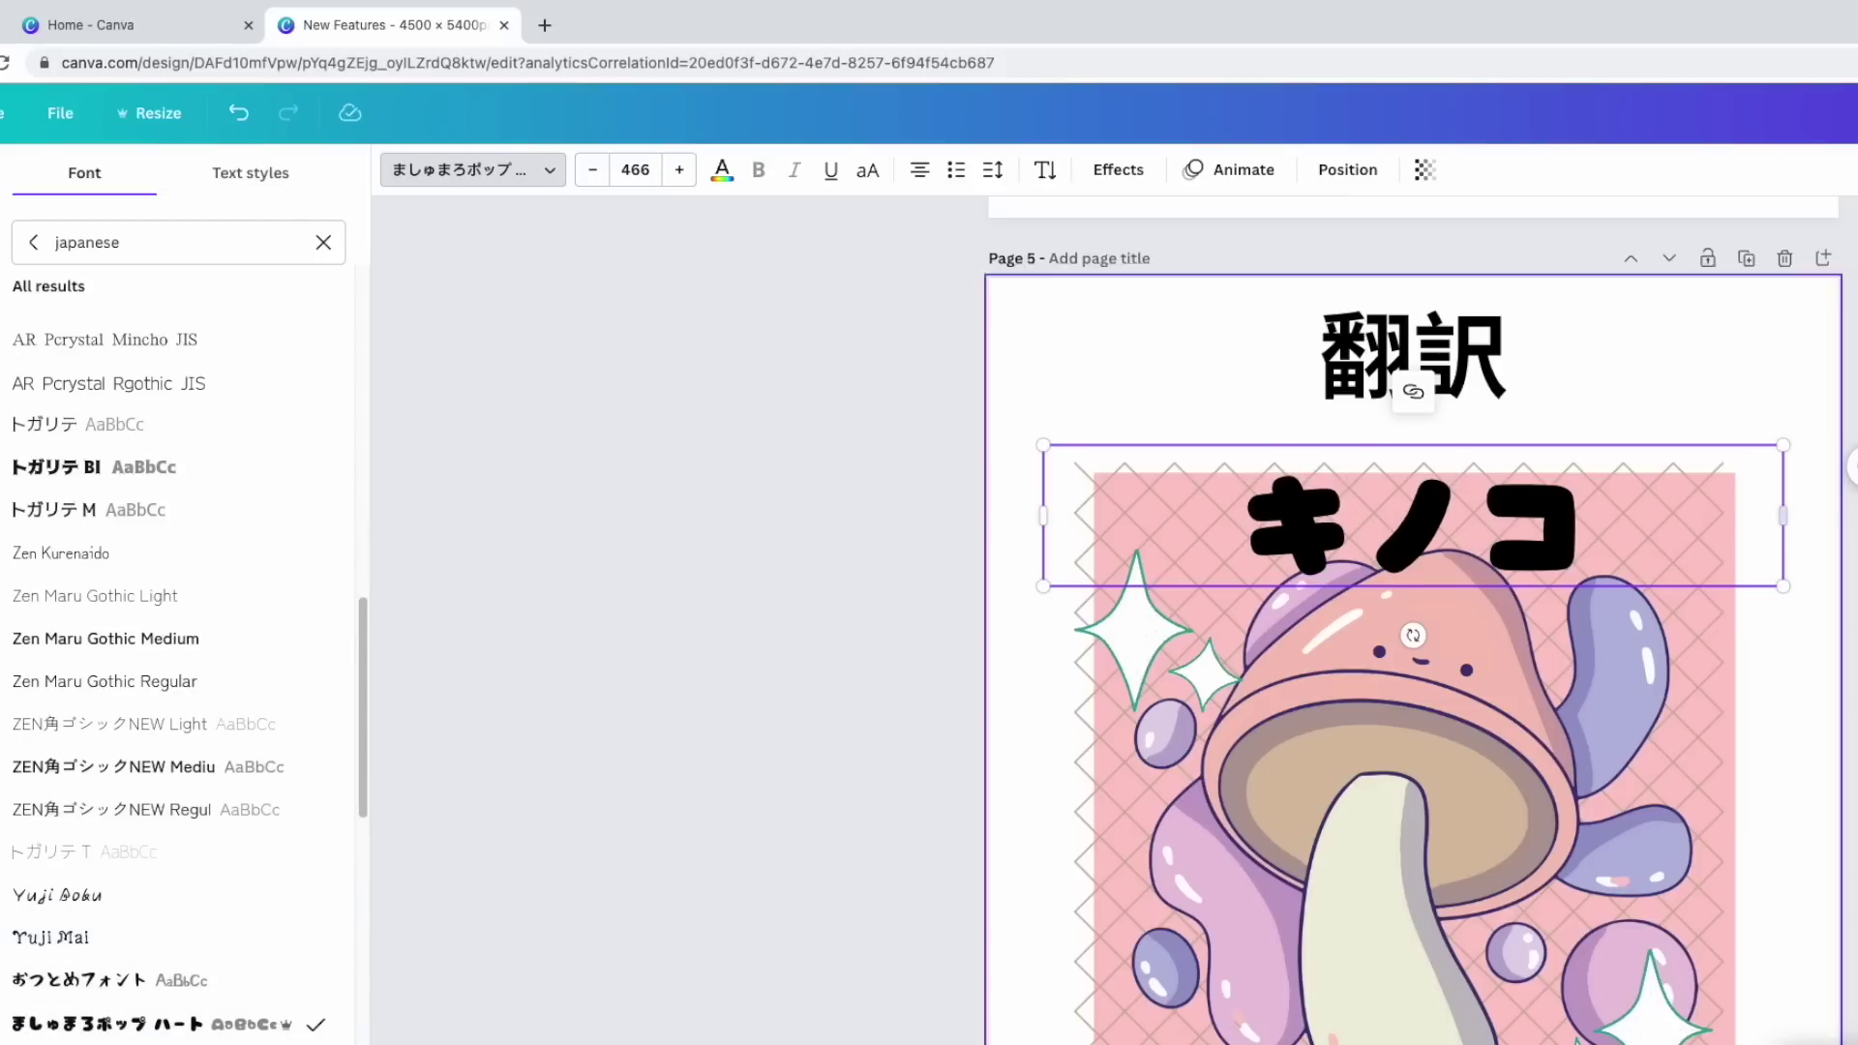
Step: Narrow the キノコ text box, enlarge the text to about size 749, and move it up over the top of the mushroom
{"action": "left_click_drag", "start_coordinate": [1783, 516], "coordinate": [1439, 519]}
{"action": "left_click_drag", "start_coordinate": [1439, 586], "coordinate": [1687, 646]}
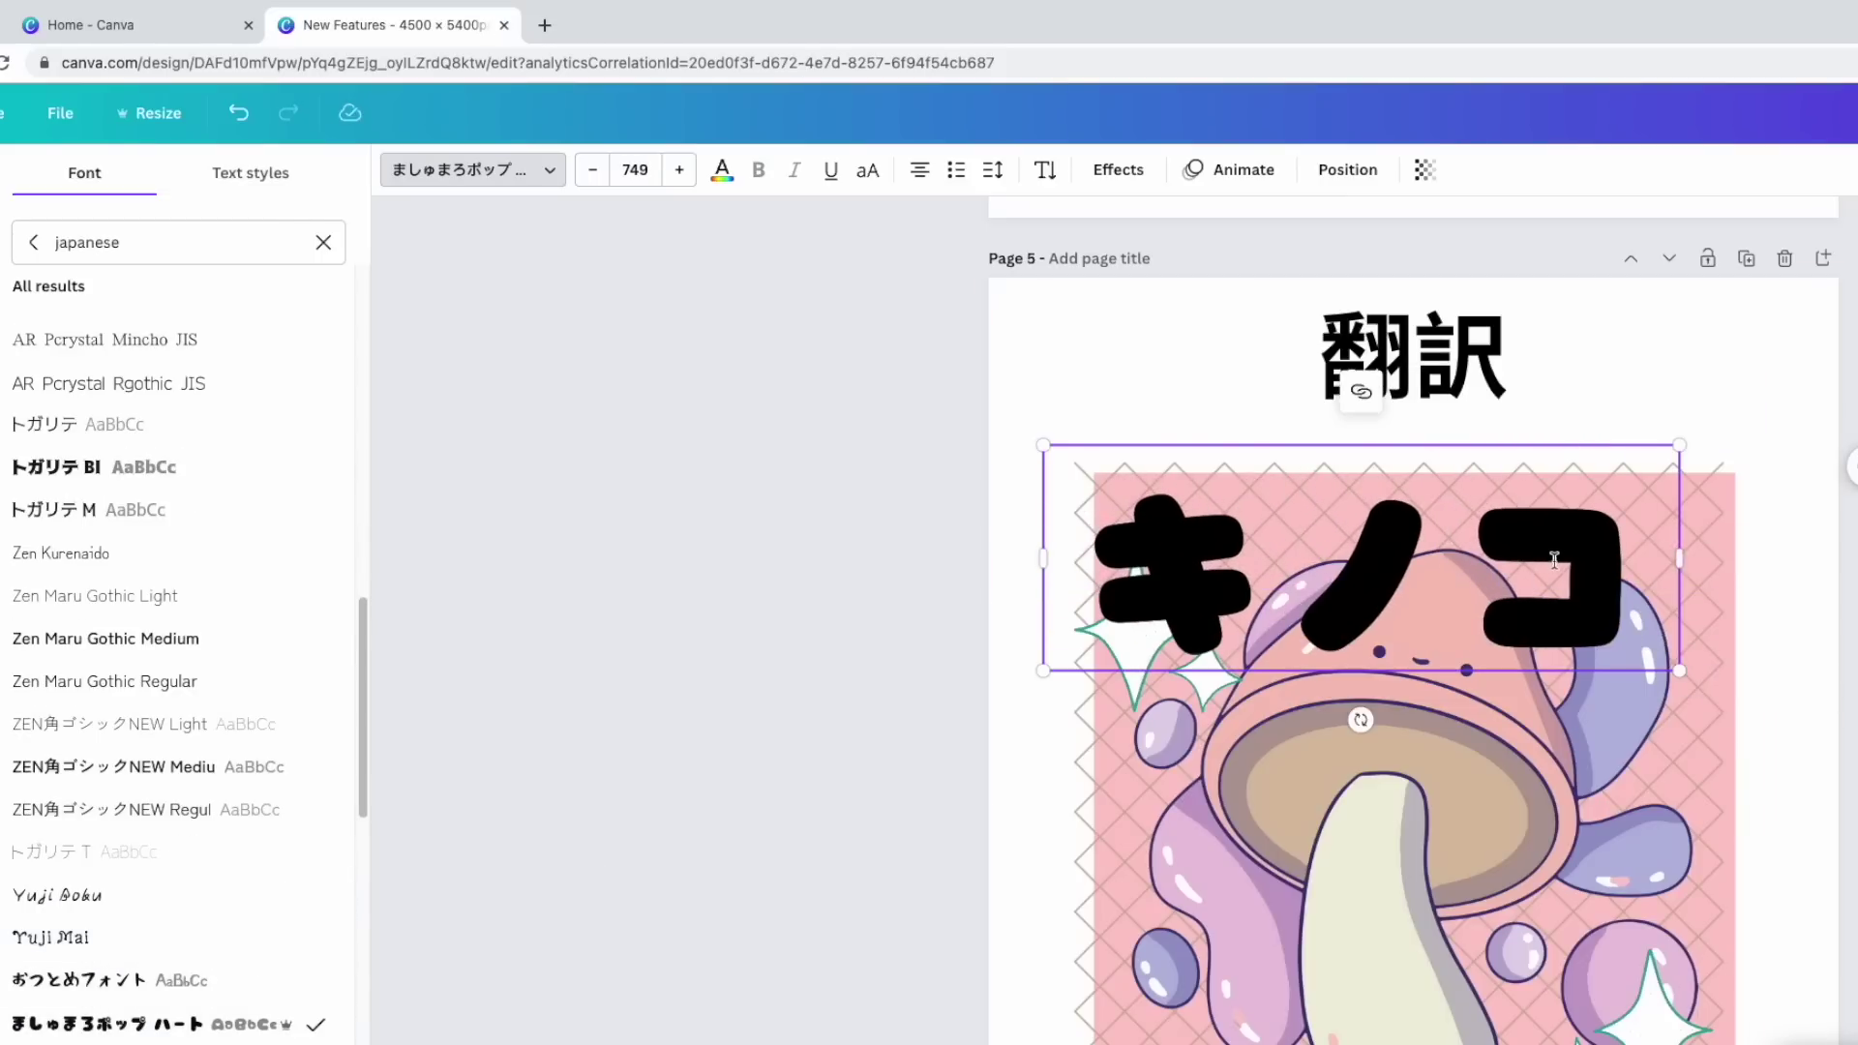
{"action": "left_click", "coordinate": [1684, 528]}
{"action": "left_click_drag", "start_coordinate": [1587, 574], "coordinate": [1623, 511]}
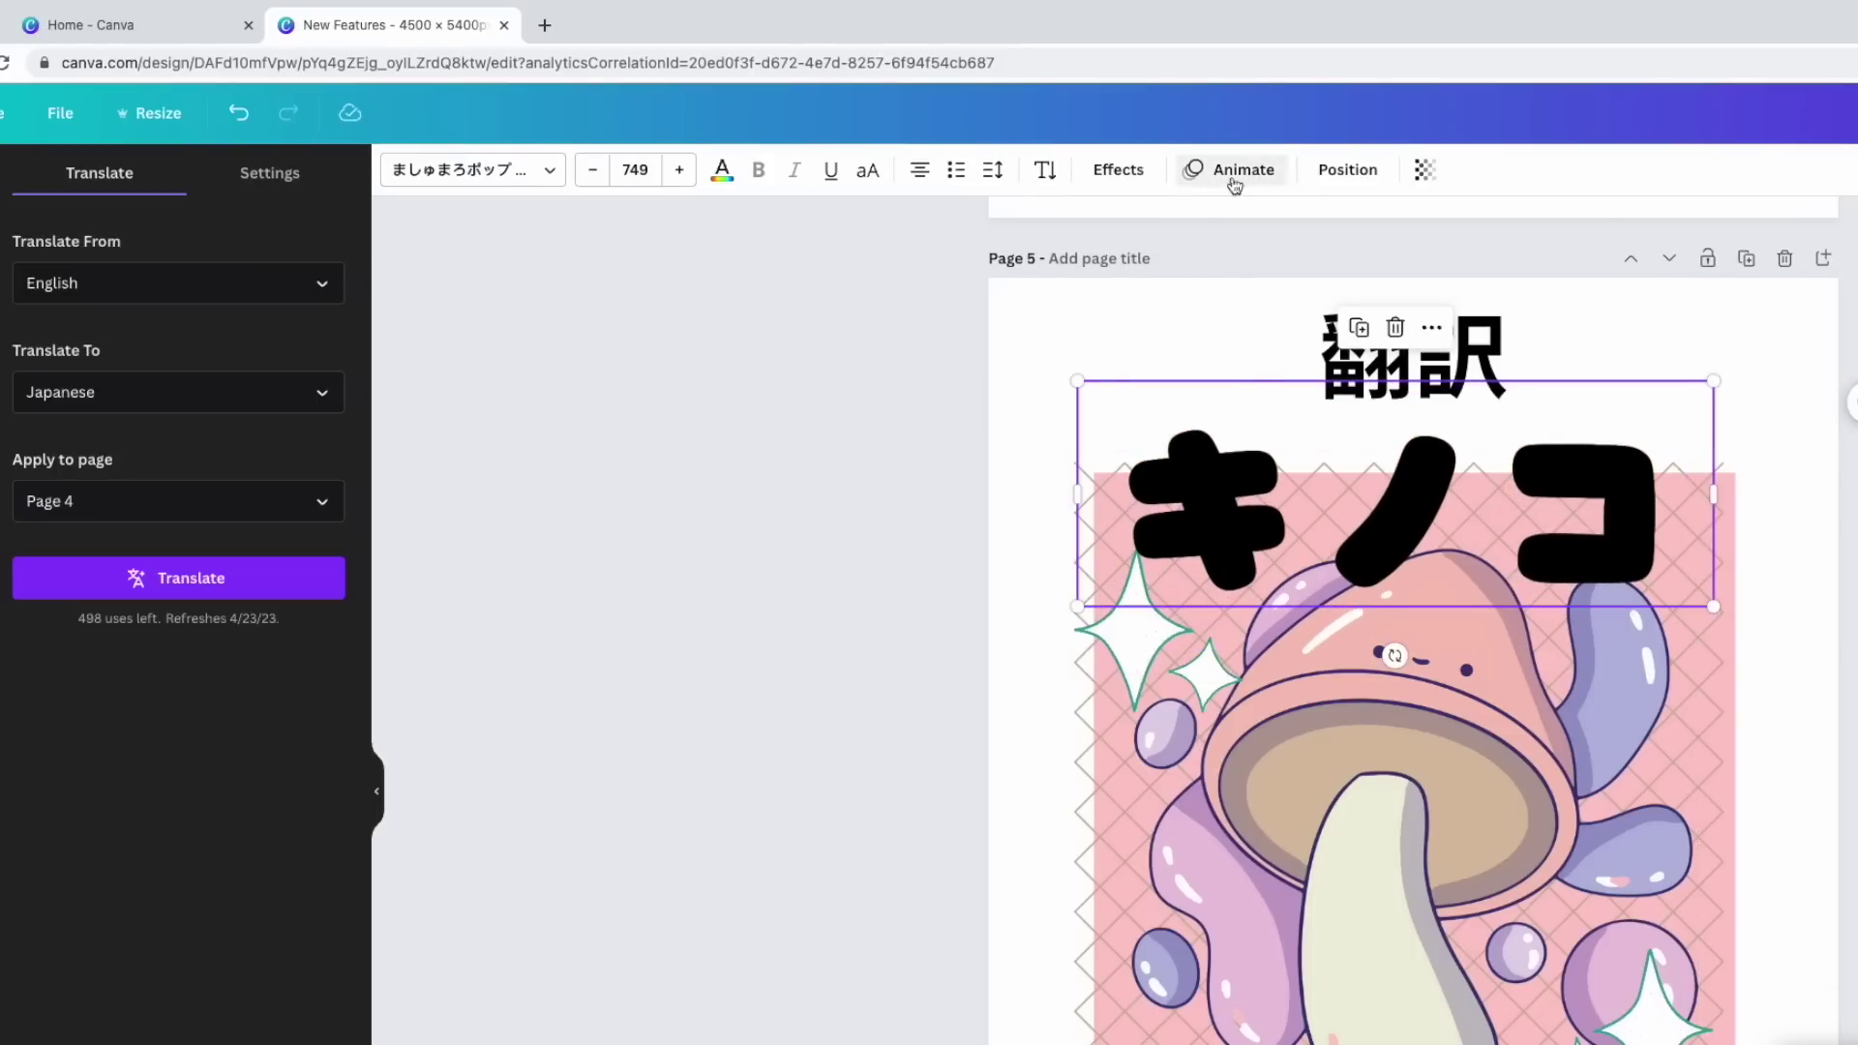
Step: Delete the 翻訳 heading from page 5 and move the キノコ text slightly up
{"action": "left_click", "coordinate": [1498, 349]}
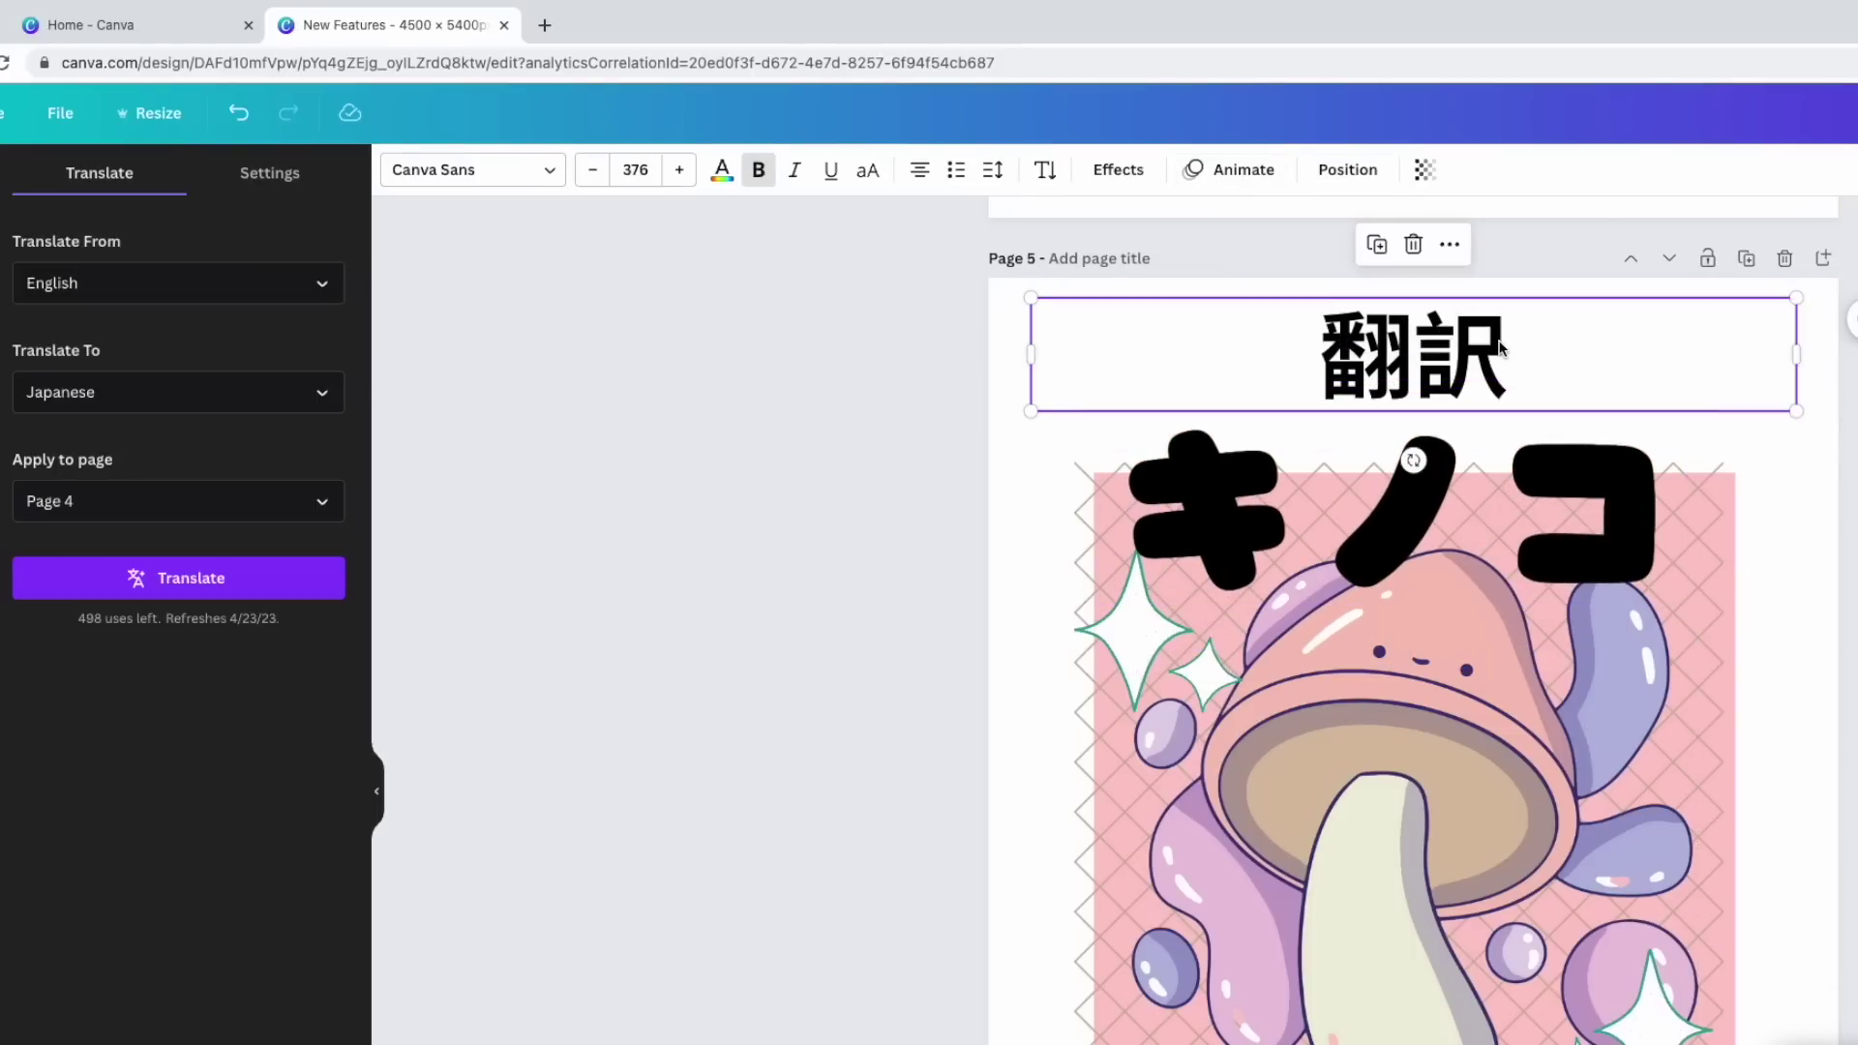
{"action": "key", "text": "Delete"}
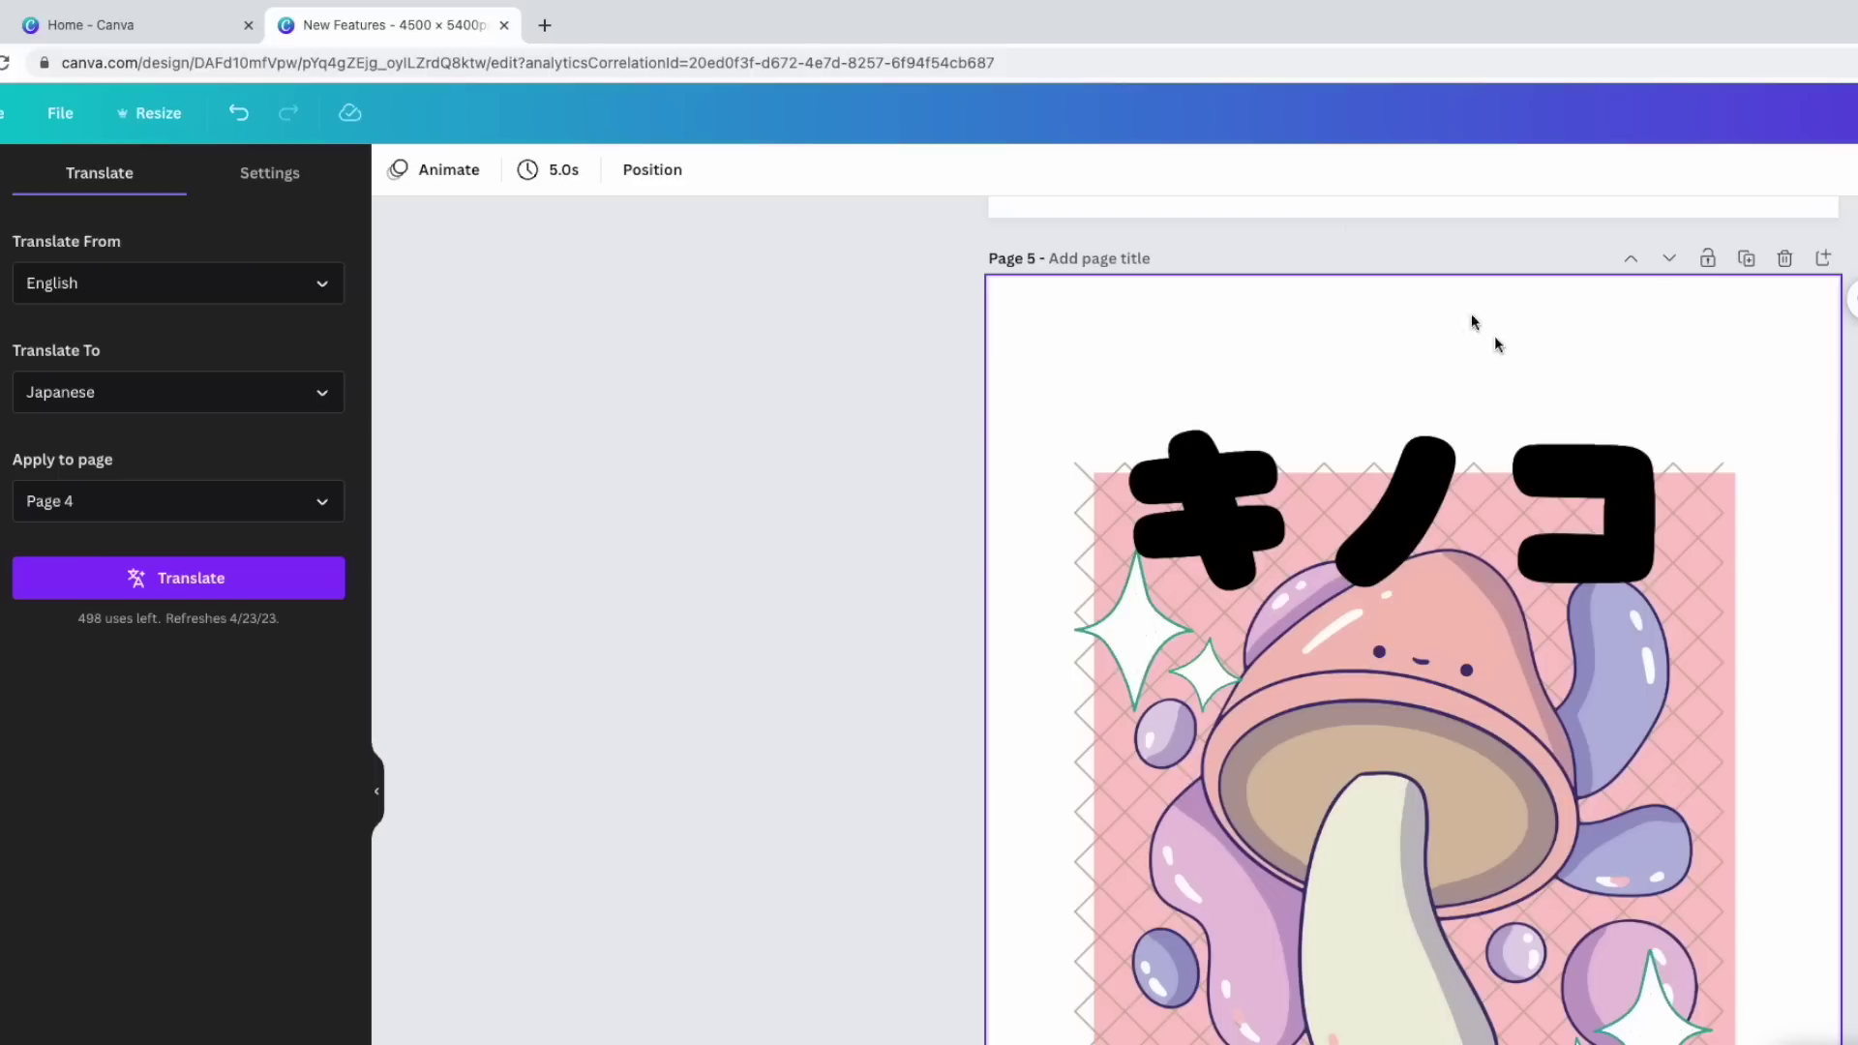
{"action": "left_click_drag", "start_coordinate": [1343, 472], "coordinate": [1382, 454]}
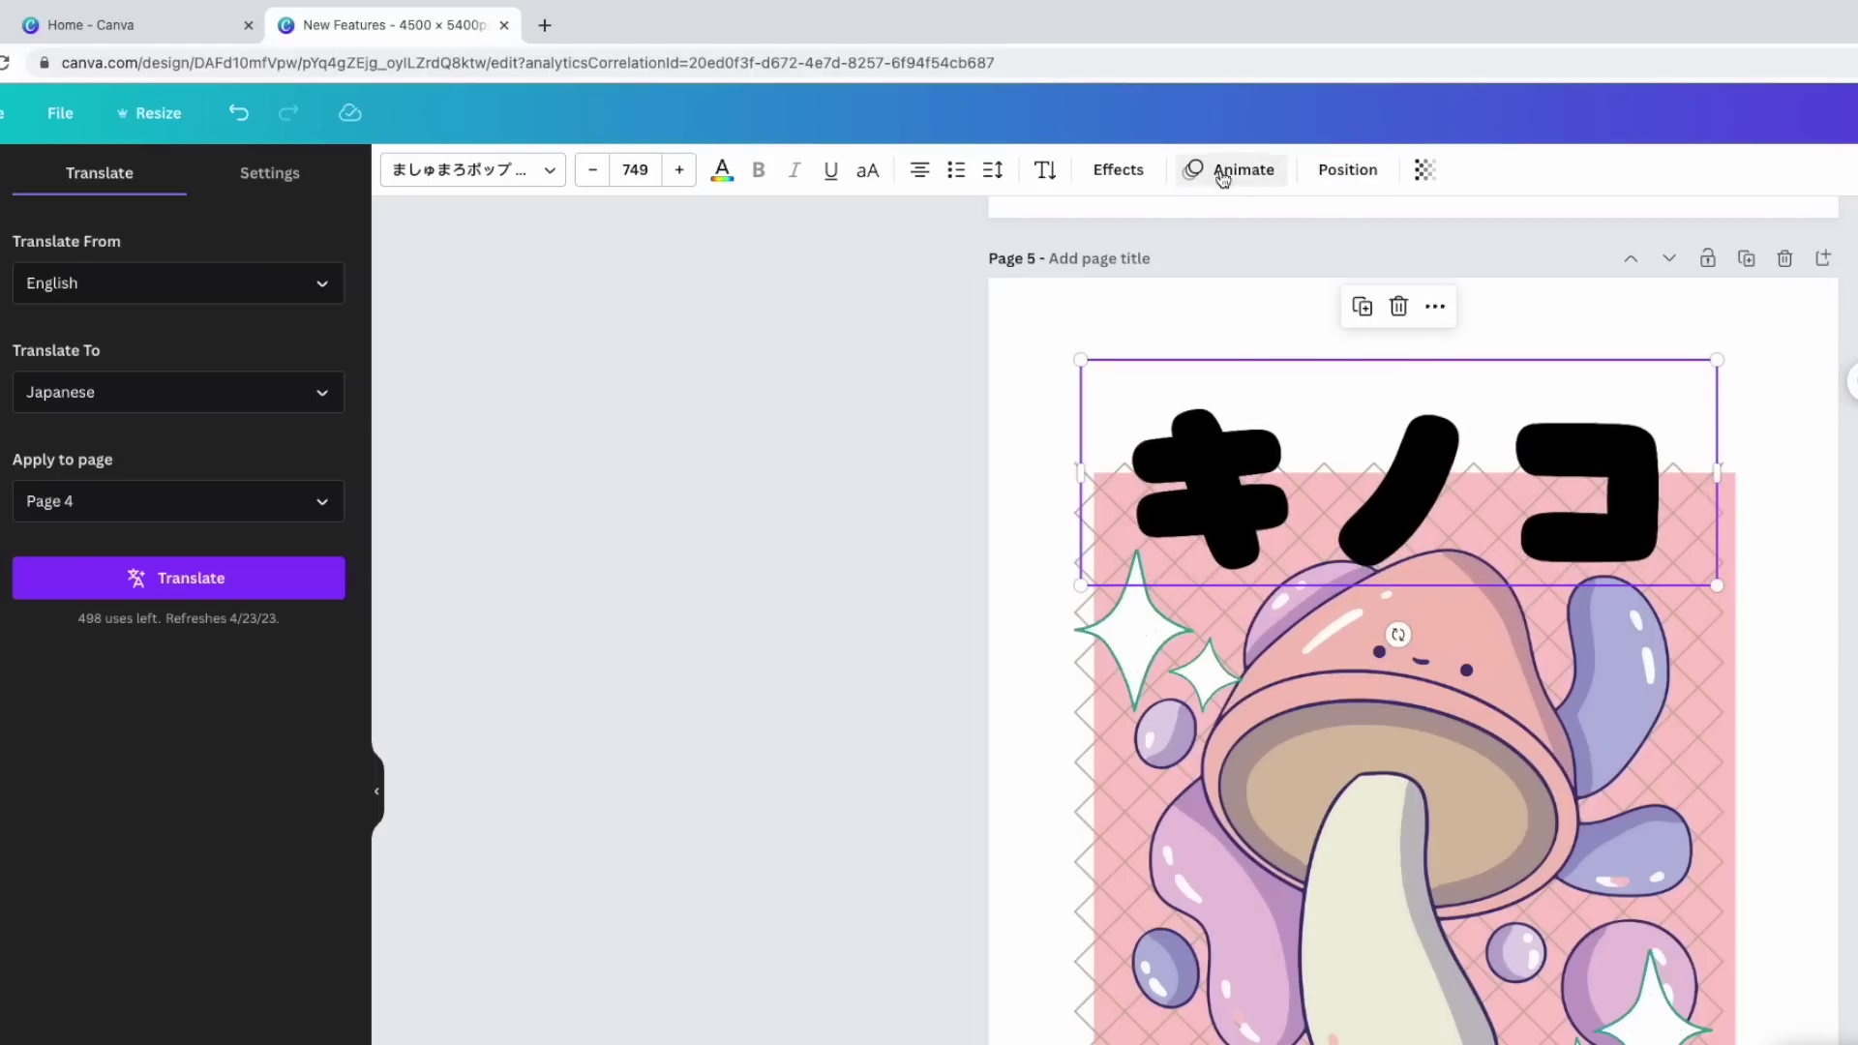
Step: Add an Outline effect to the キノコ text with a thickness of 69
{"action": "left_click", "coordinate": [1123, 171]}
{"action": "left_click", "coordinate": [301, 465]}
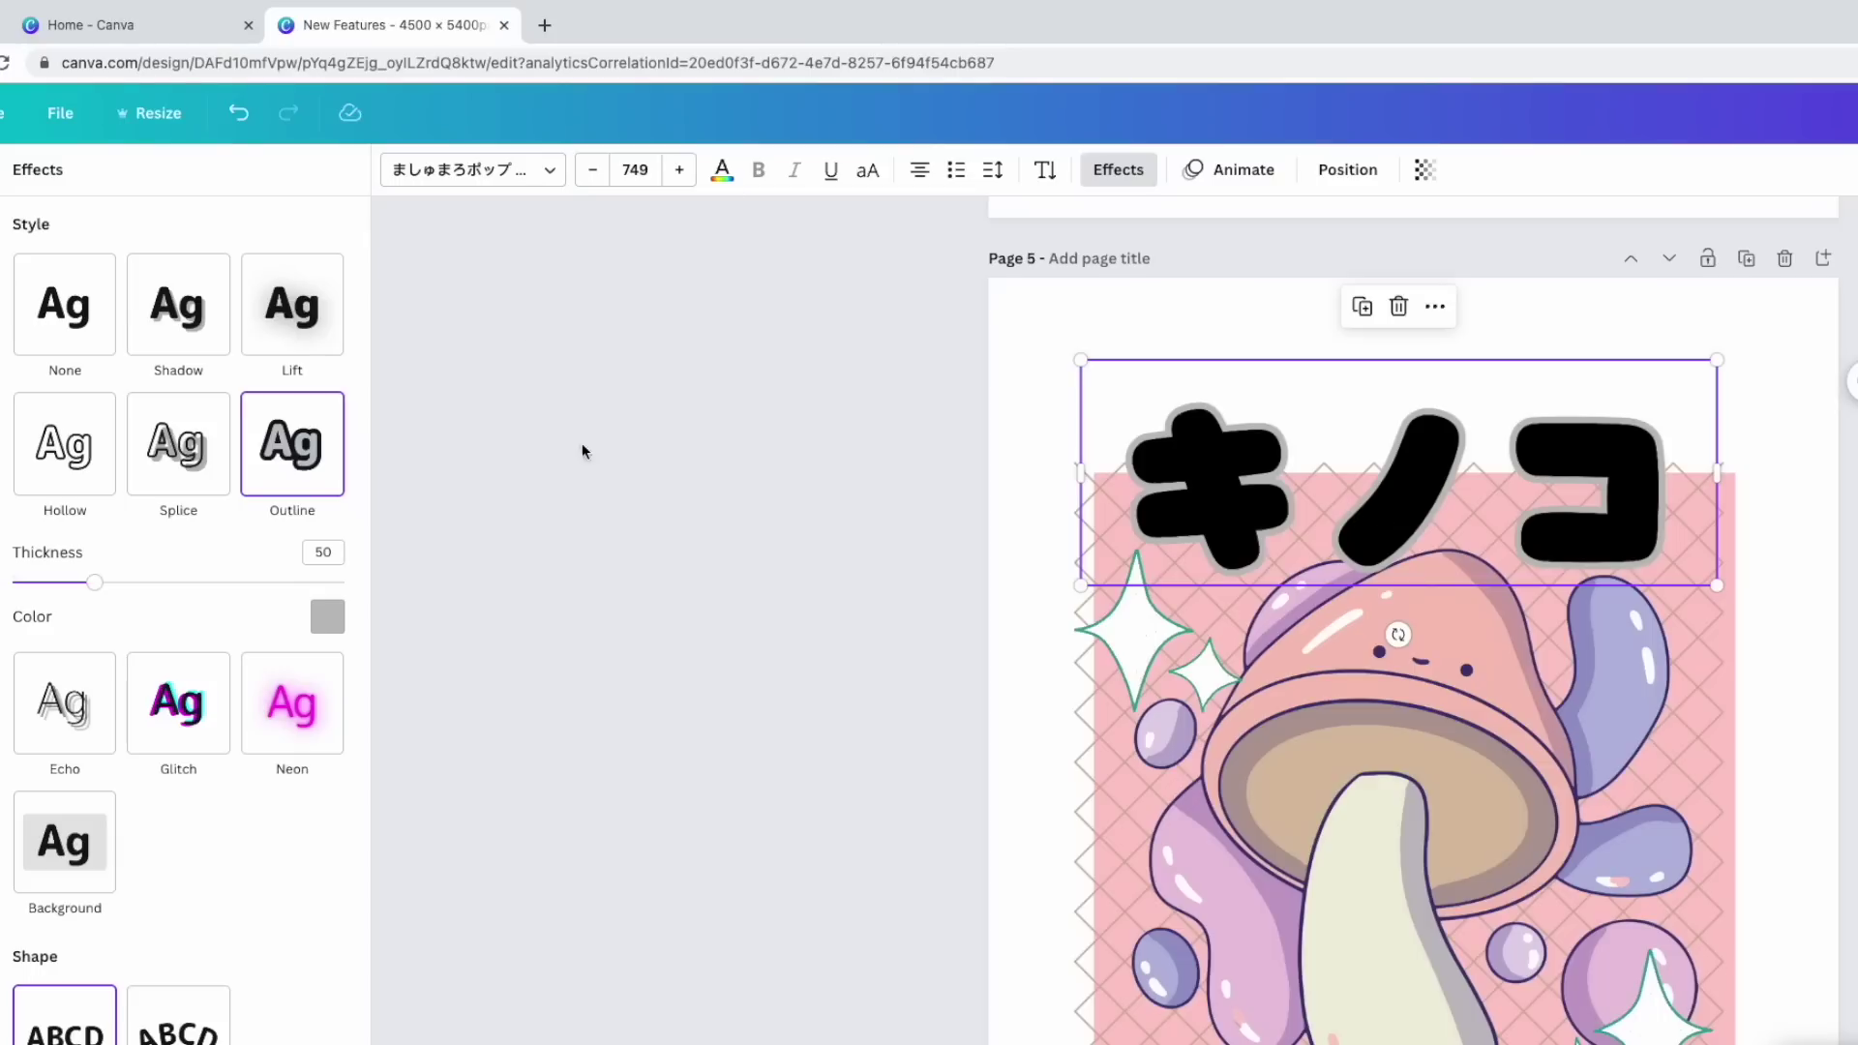
{"action": "left_click_drag", "start_coordinate": [94, 582], "coordinate": [125, 583]}
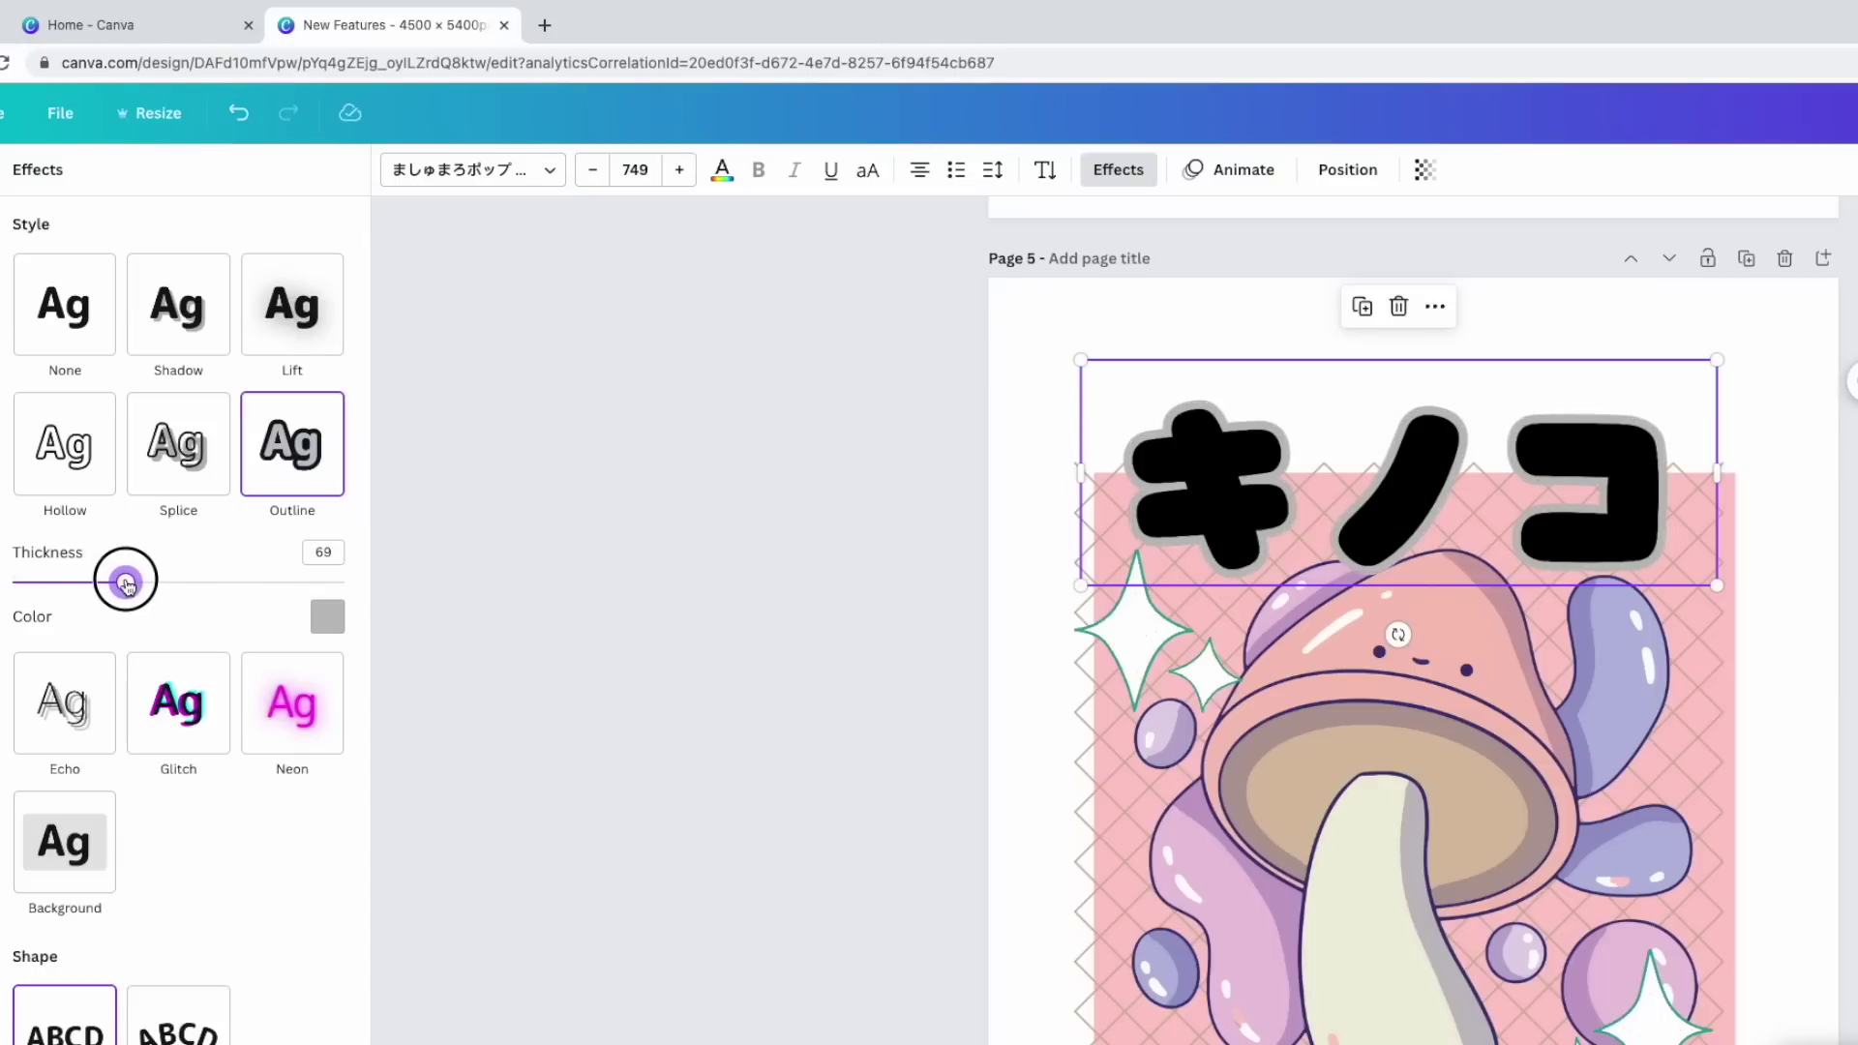
Step: Color the キノコ outline light pink from the document colors, comparing it with tan, magenta and orange
{"action": "left_click", "coordinate": [327, 618]}
{"action": "left_click", "coordinate": [190, 783]}
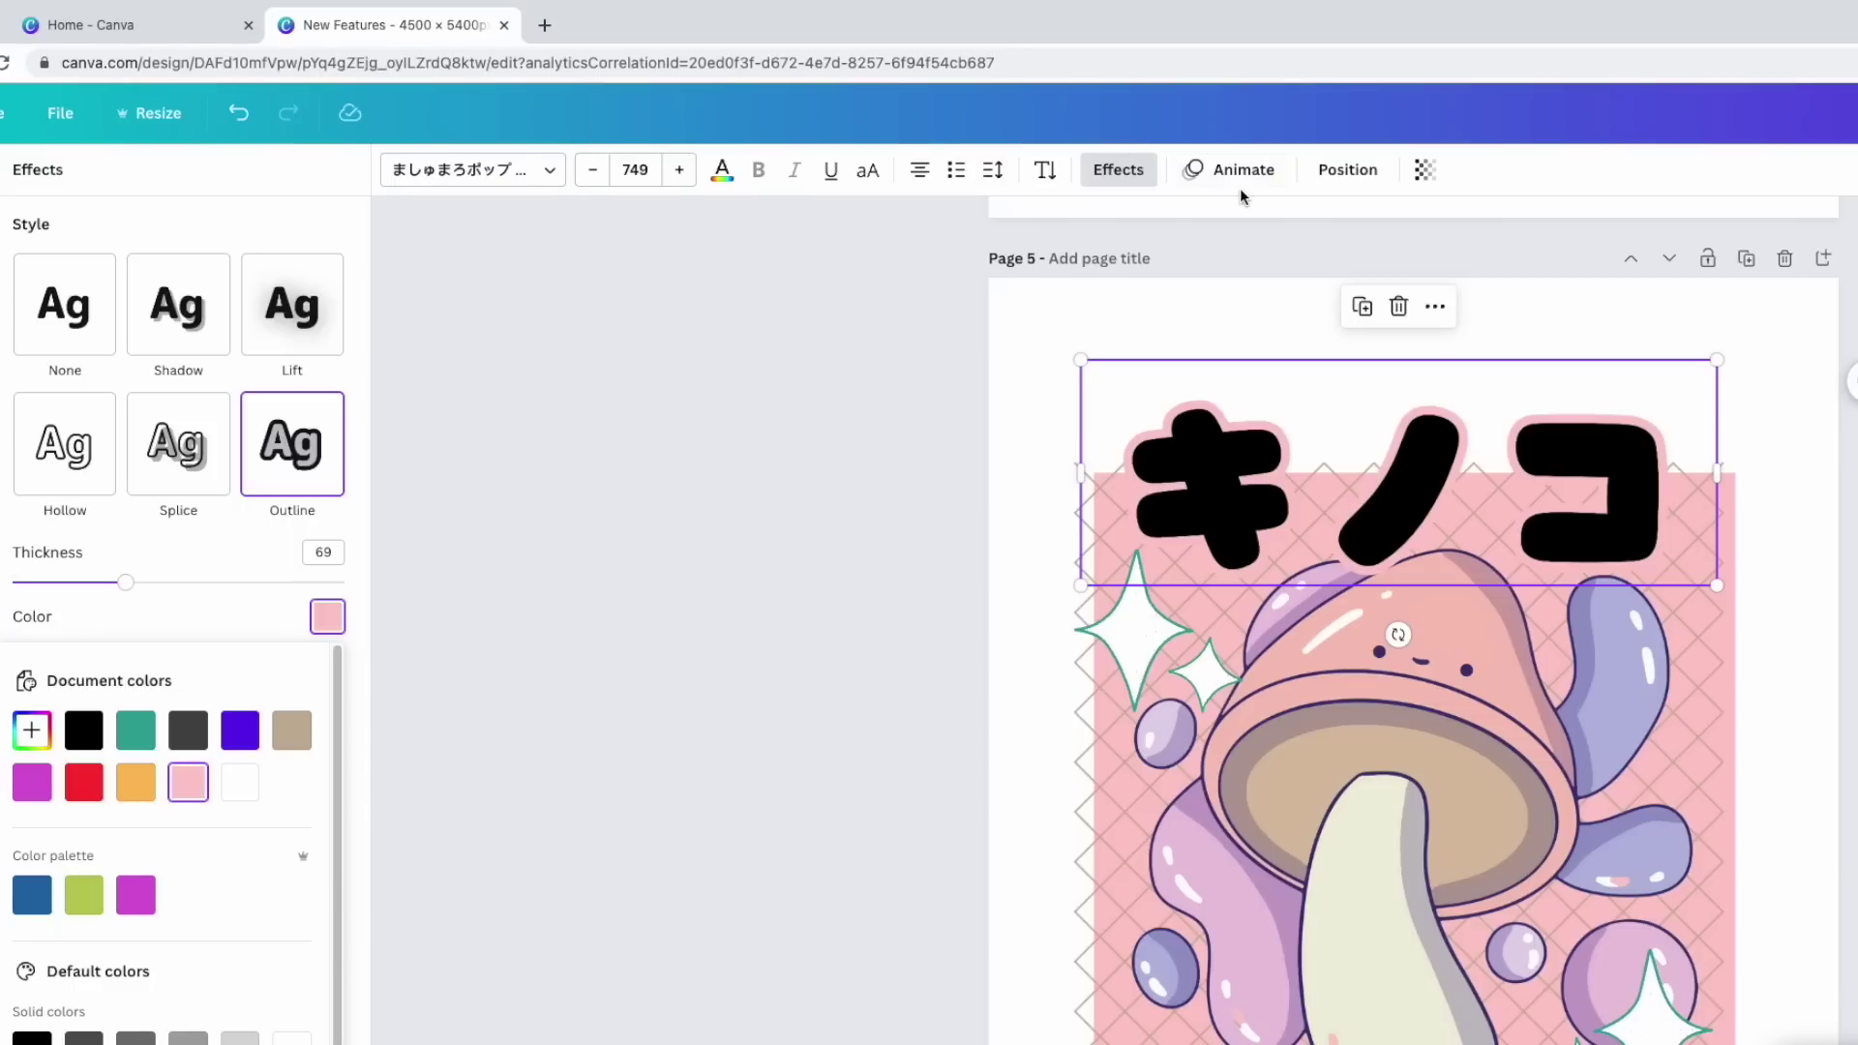
{"action": "left_click", "coordinate": [295, 735]}
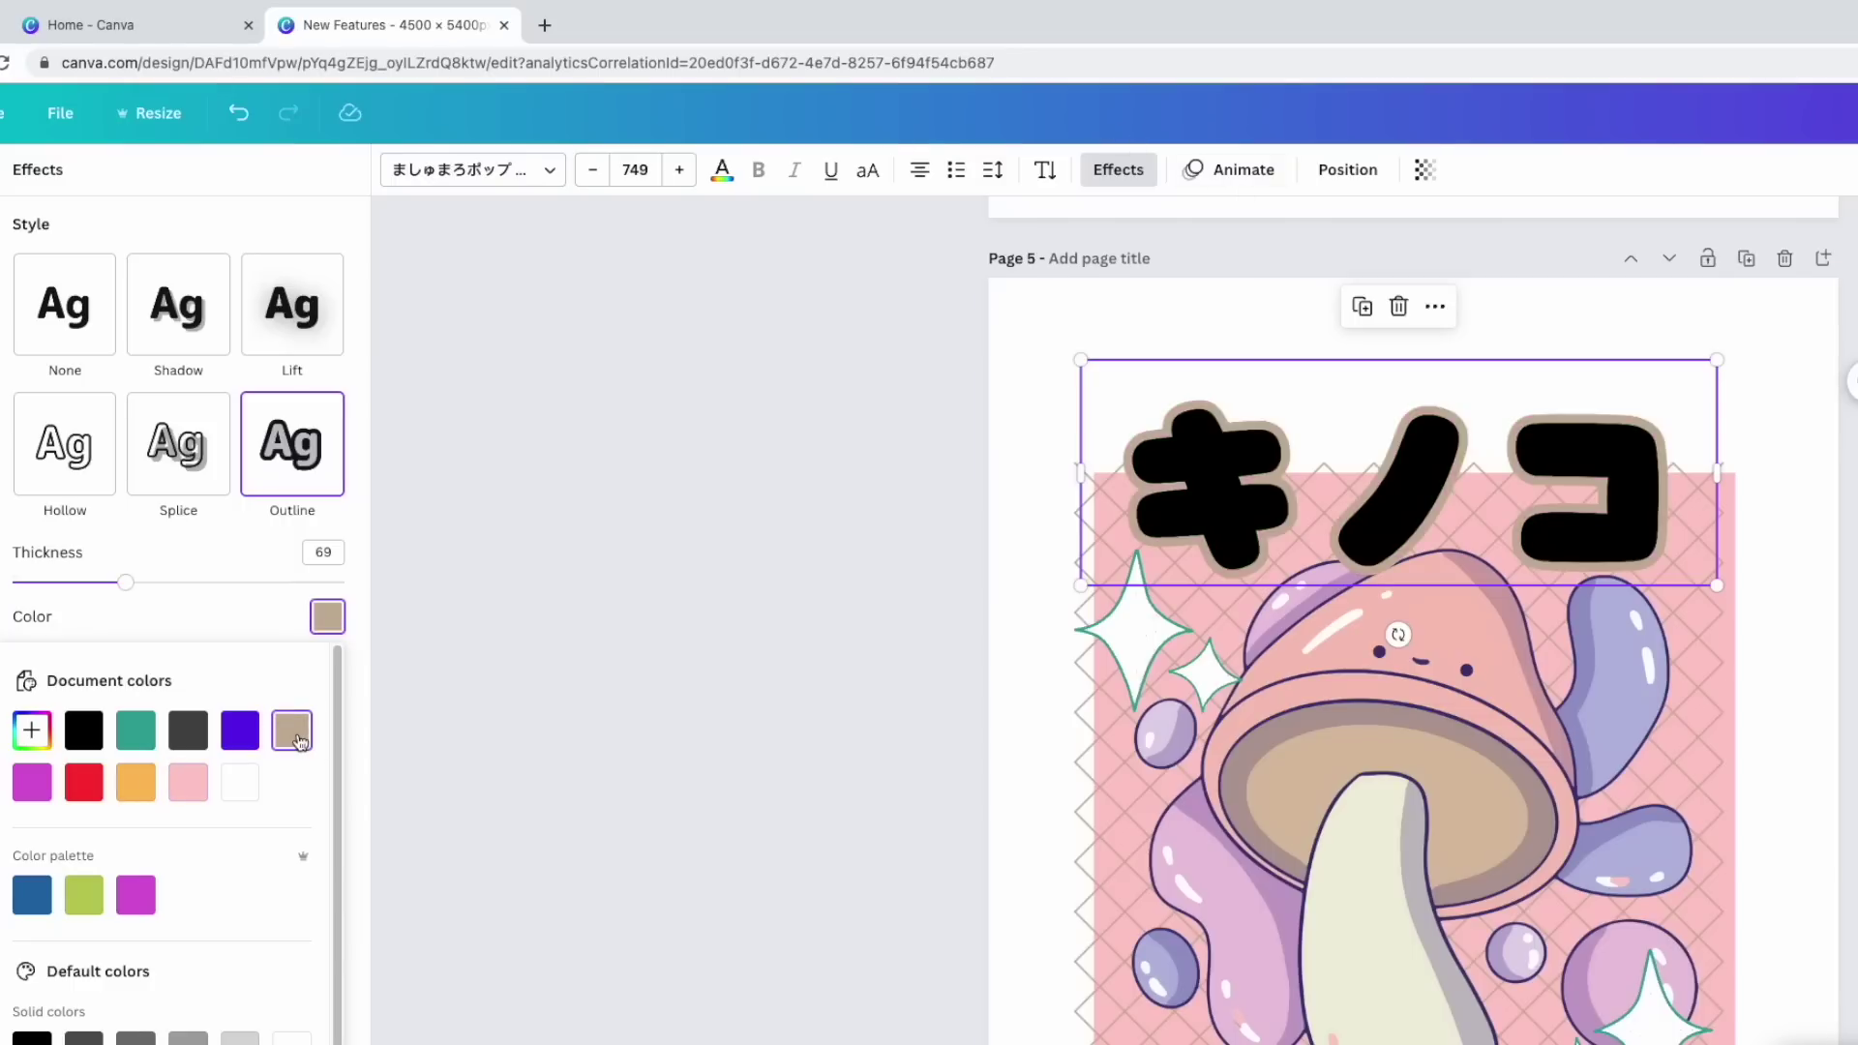
{"action": "left_click", "coordinate": [44, 781]}
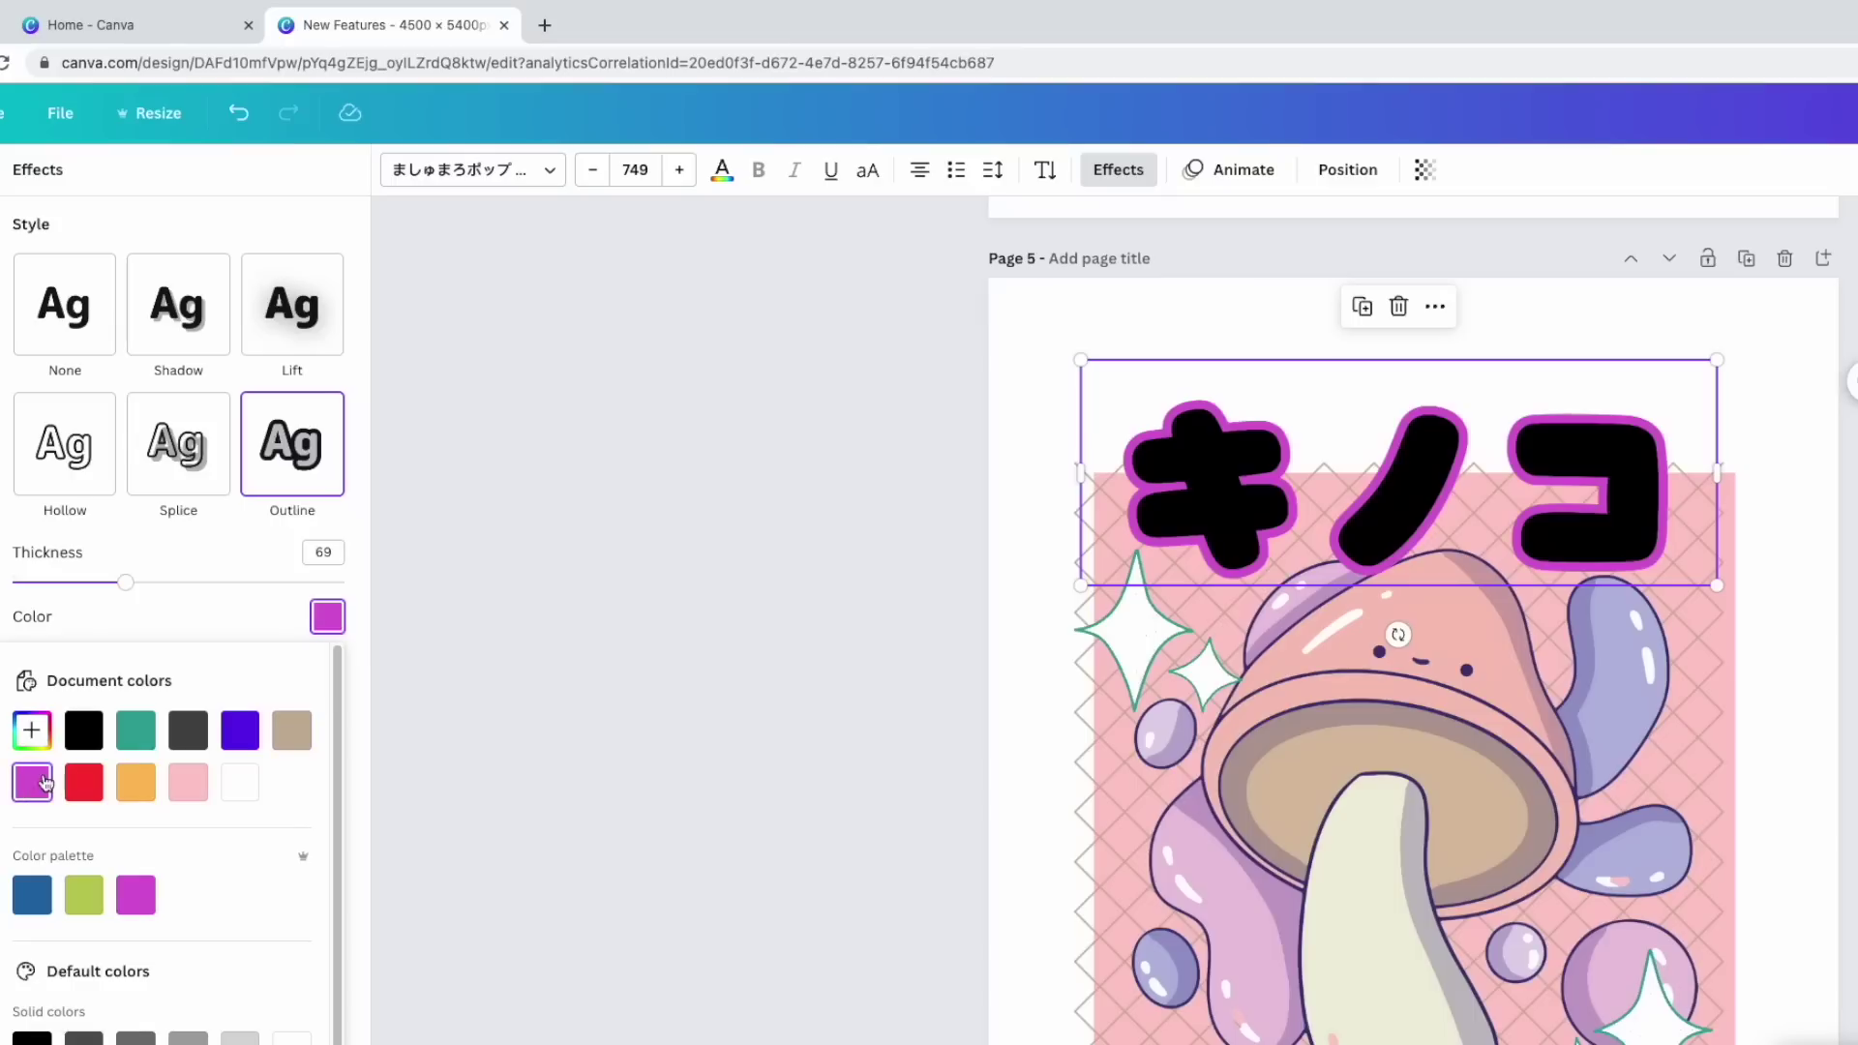
{"action": "left_click", "coordinate": [157, 791]}
{"action": "left_click", "coordinate": [194, 783]}
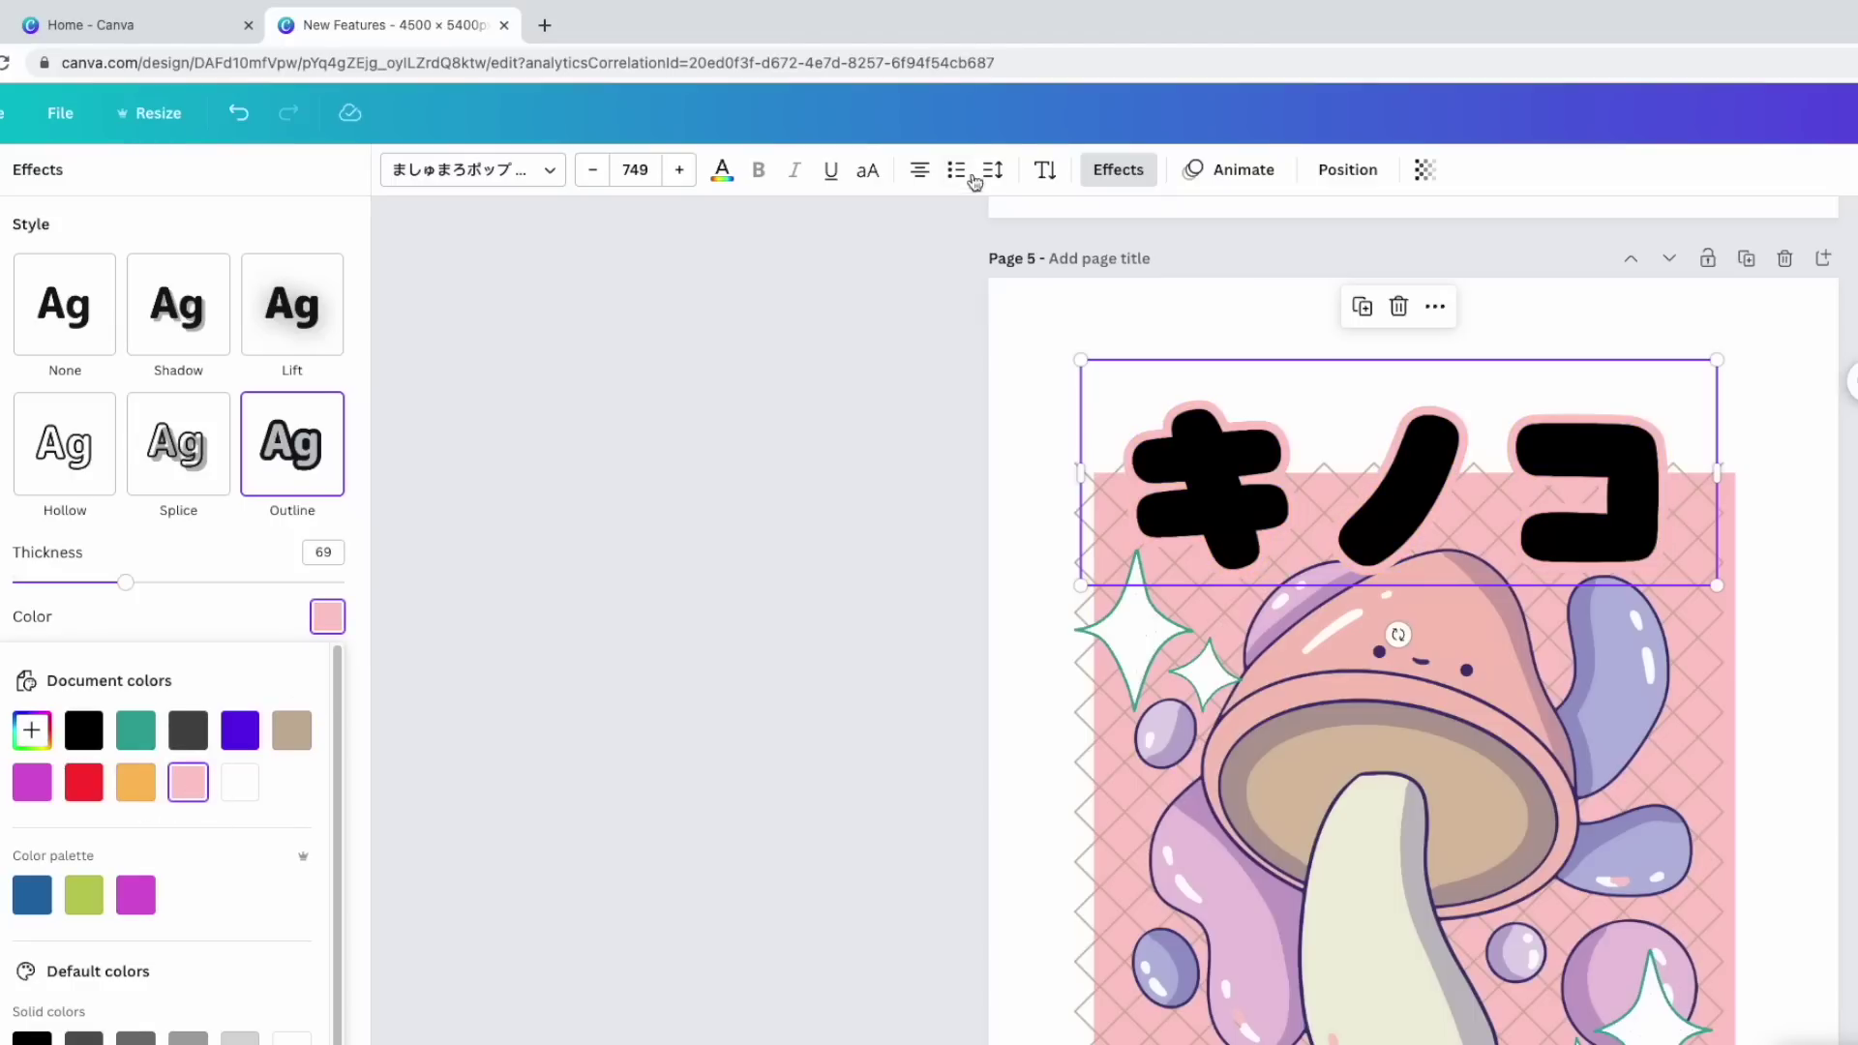
Step: Change the キノコ text fill to white and nudge the text slightly into place
{"action": "left_click", "coordinate": [721, 170]}
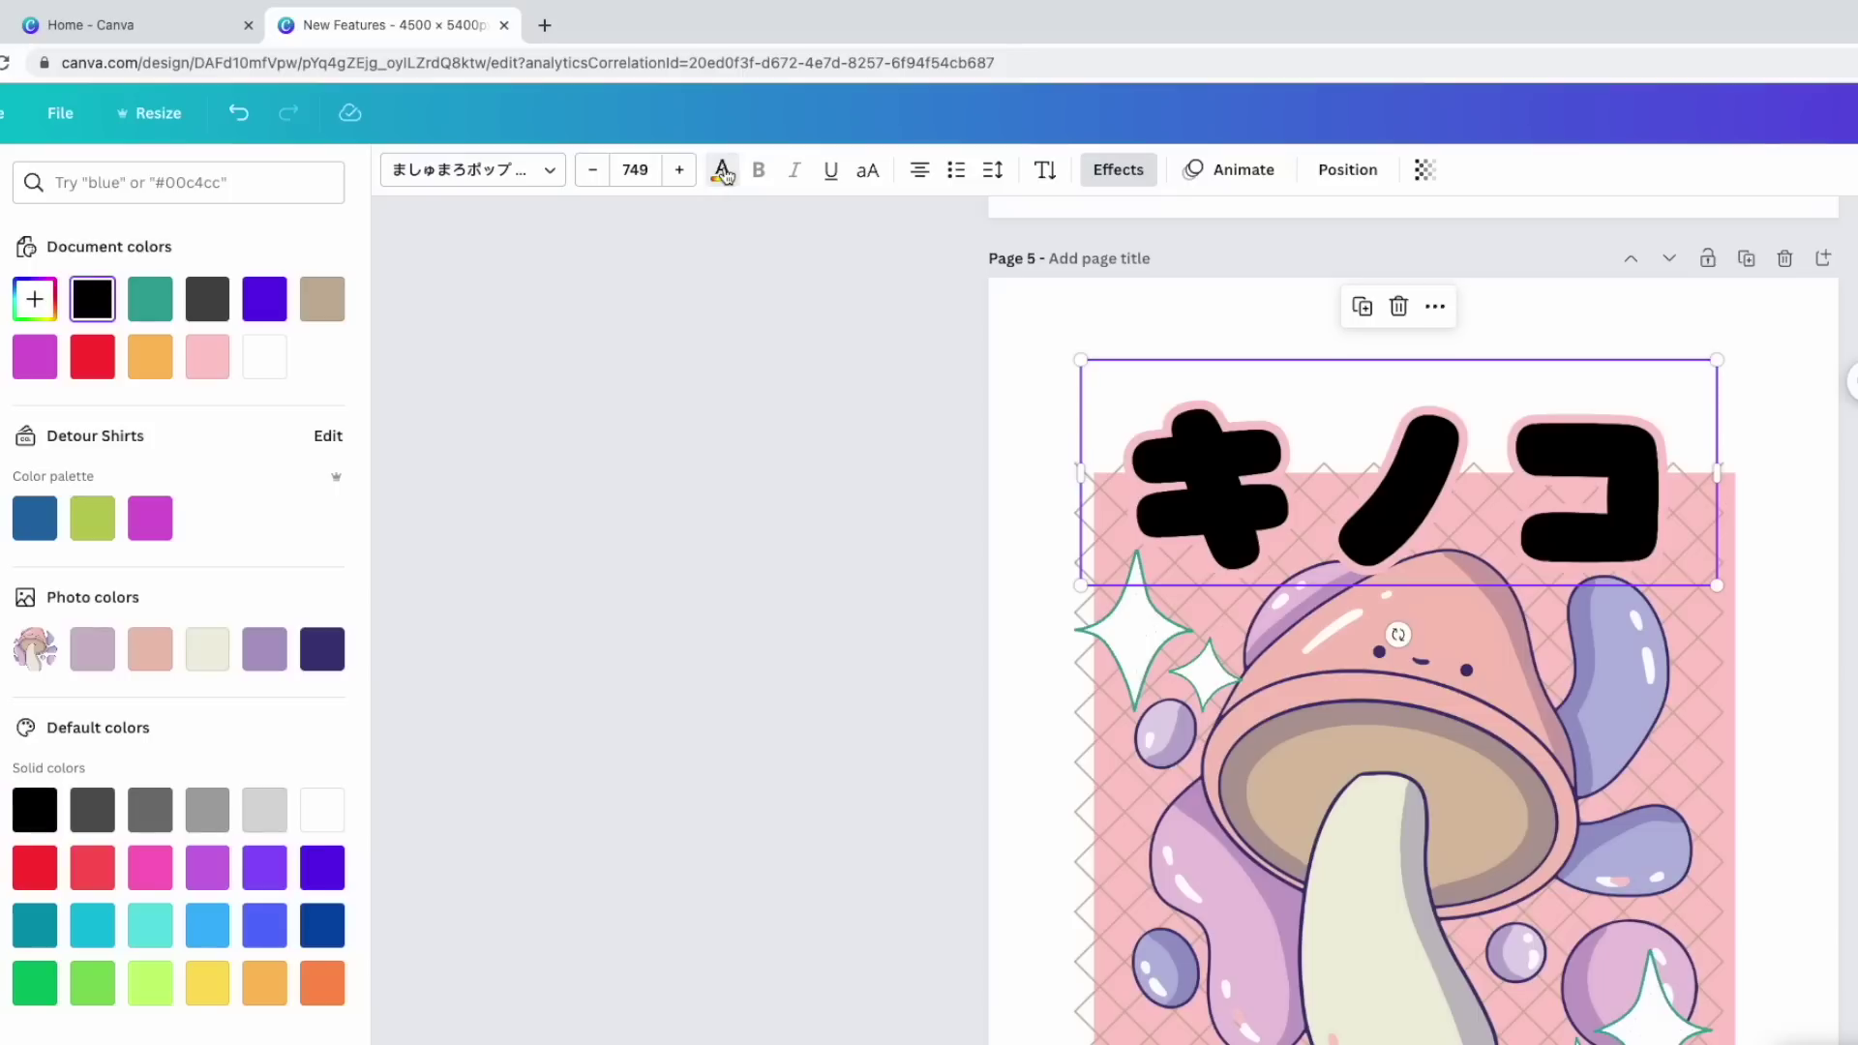
{"action": "left_click", "coordinate": [265, 358]}
{"action": "left_click_drag", "start_coordinate": [1636, 515], "coordinate": [1642, 527]}
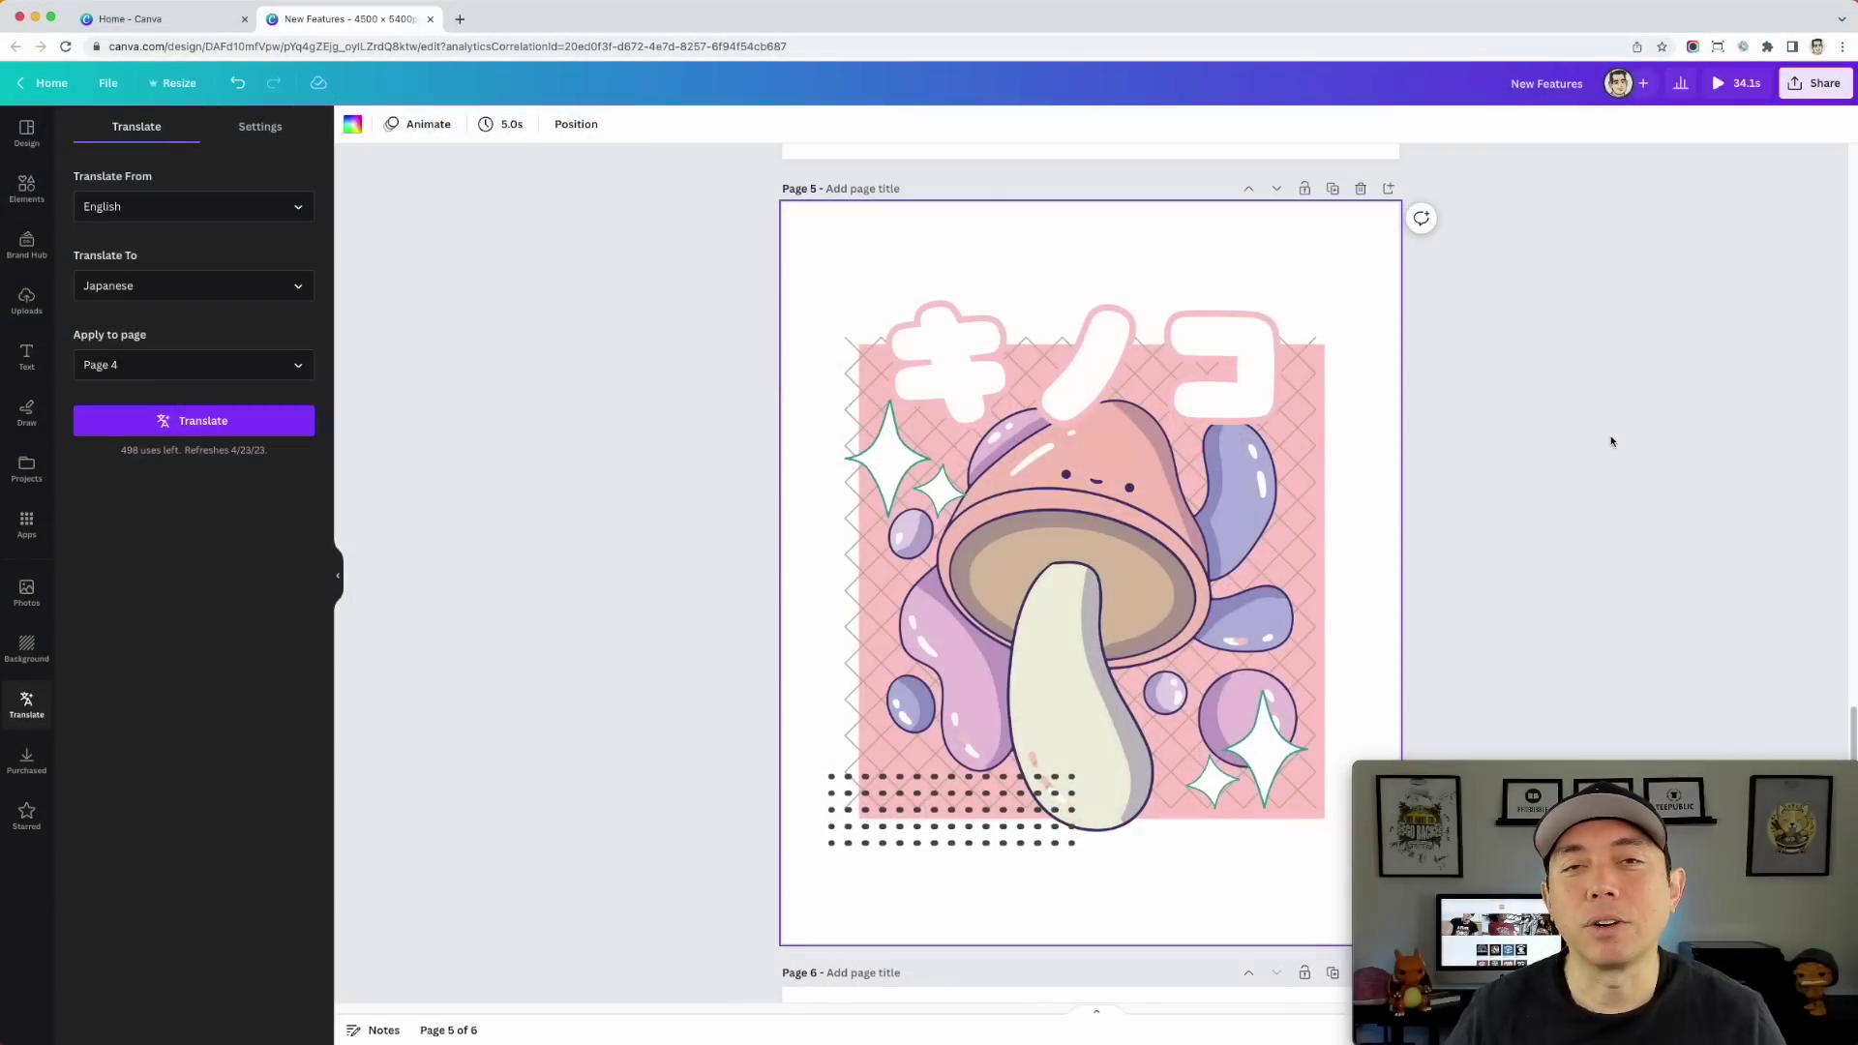
{"action": "scroll", "coordinate": [1610, 442], "scroll_direction": "down", "scroll_amount": 1}
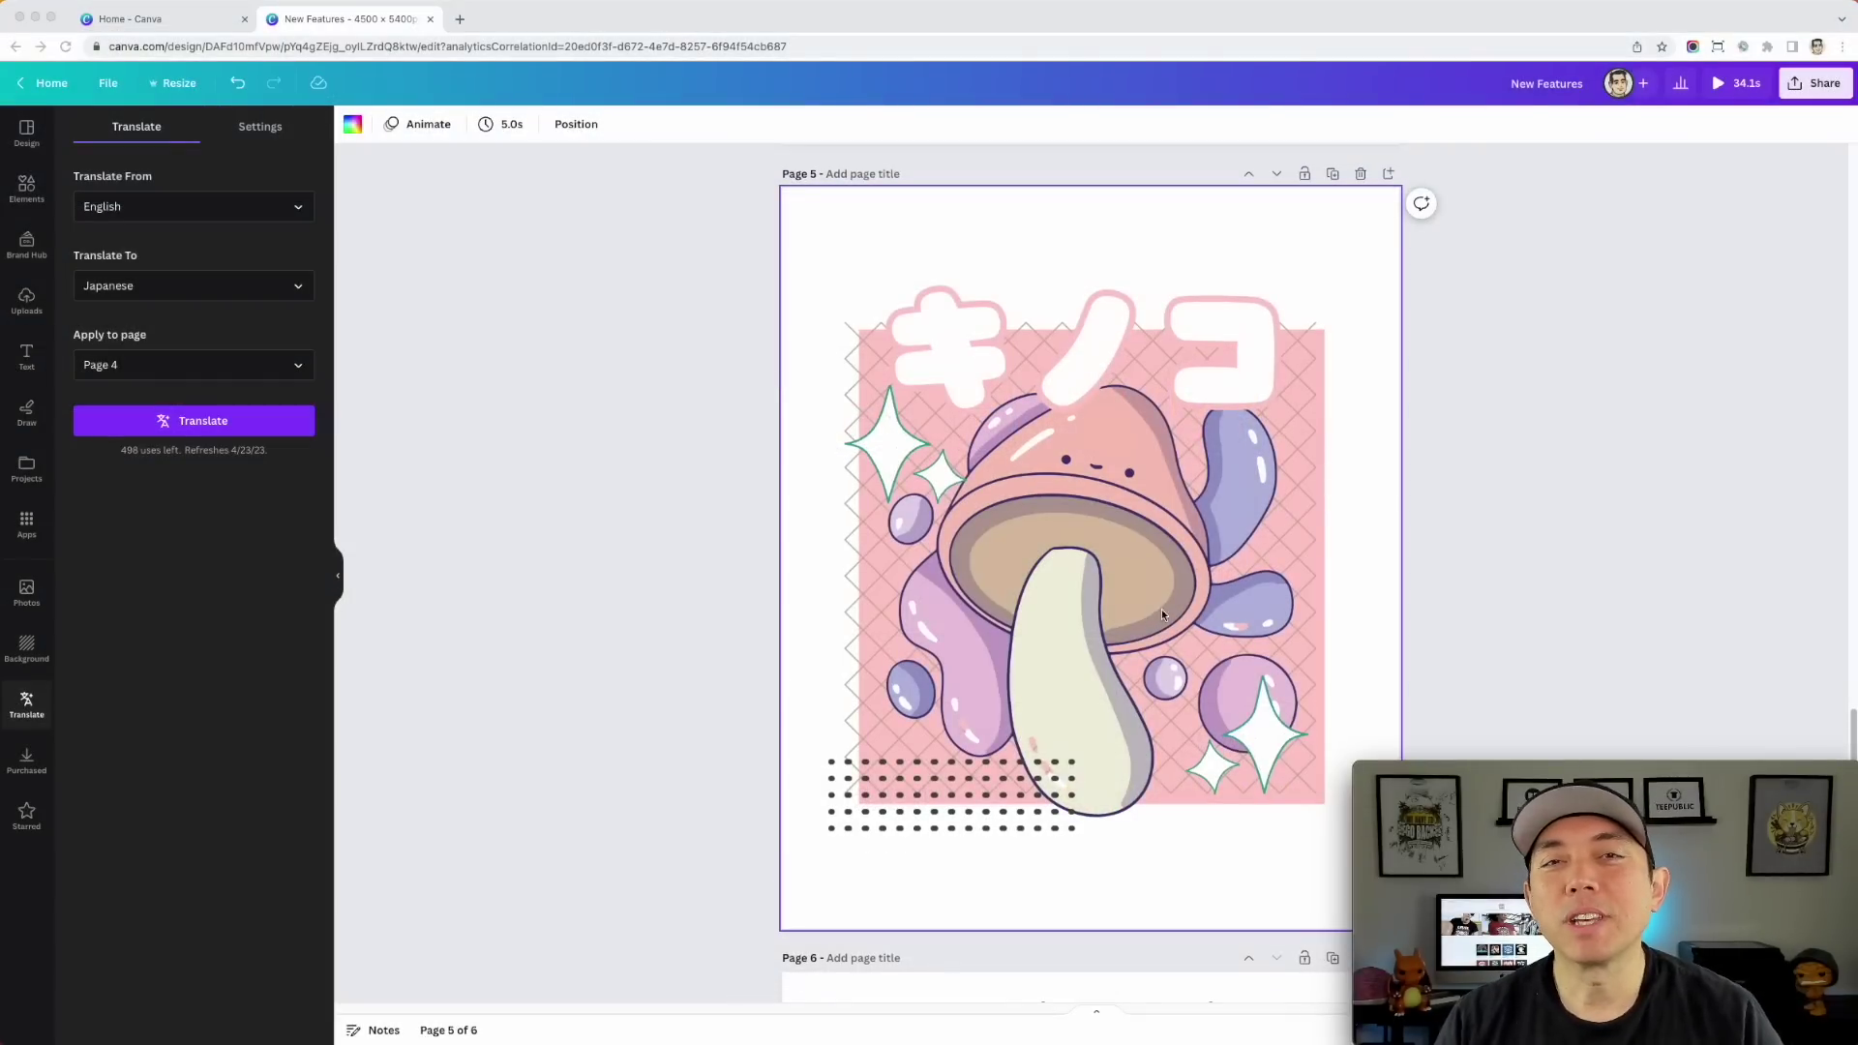
Step: Compare the original MUSHROOM lettering on page 4 with the restyled Japanese version on page 5
{"action": "scroll", "coordinate": [1112, 530], "scroll_direction": "up", "scroll_amount": 5}
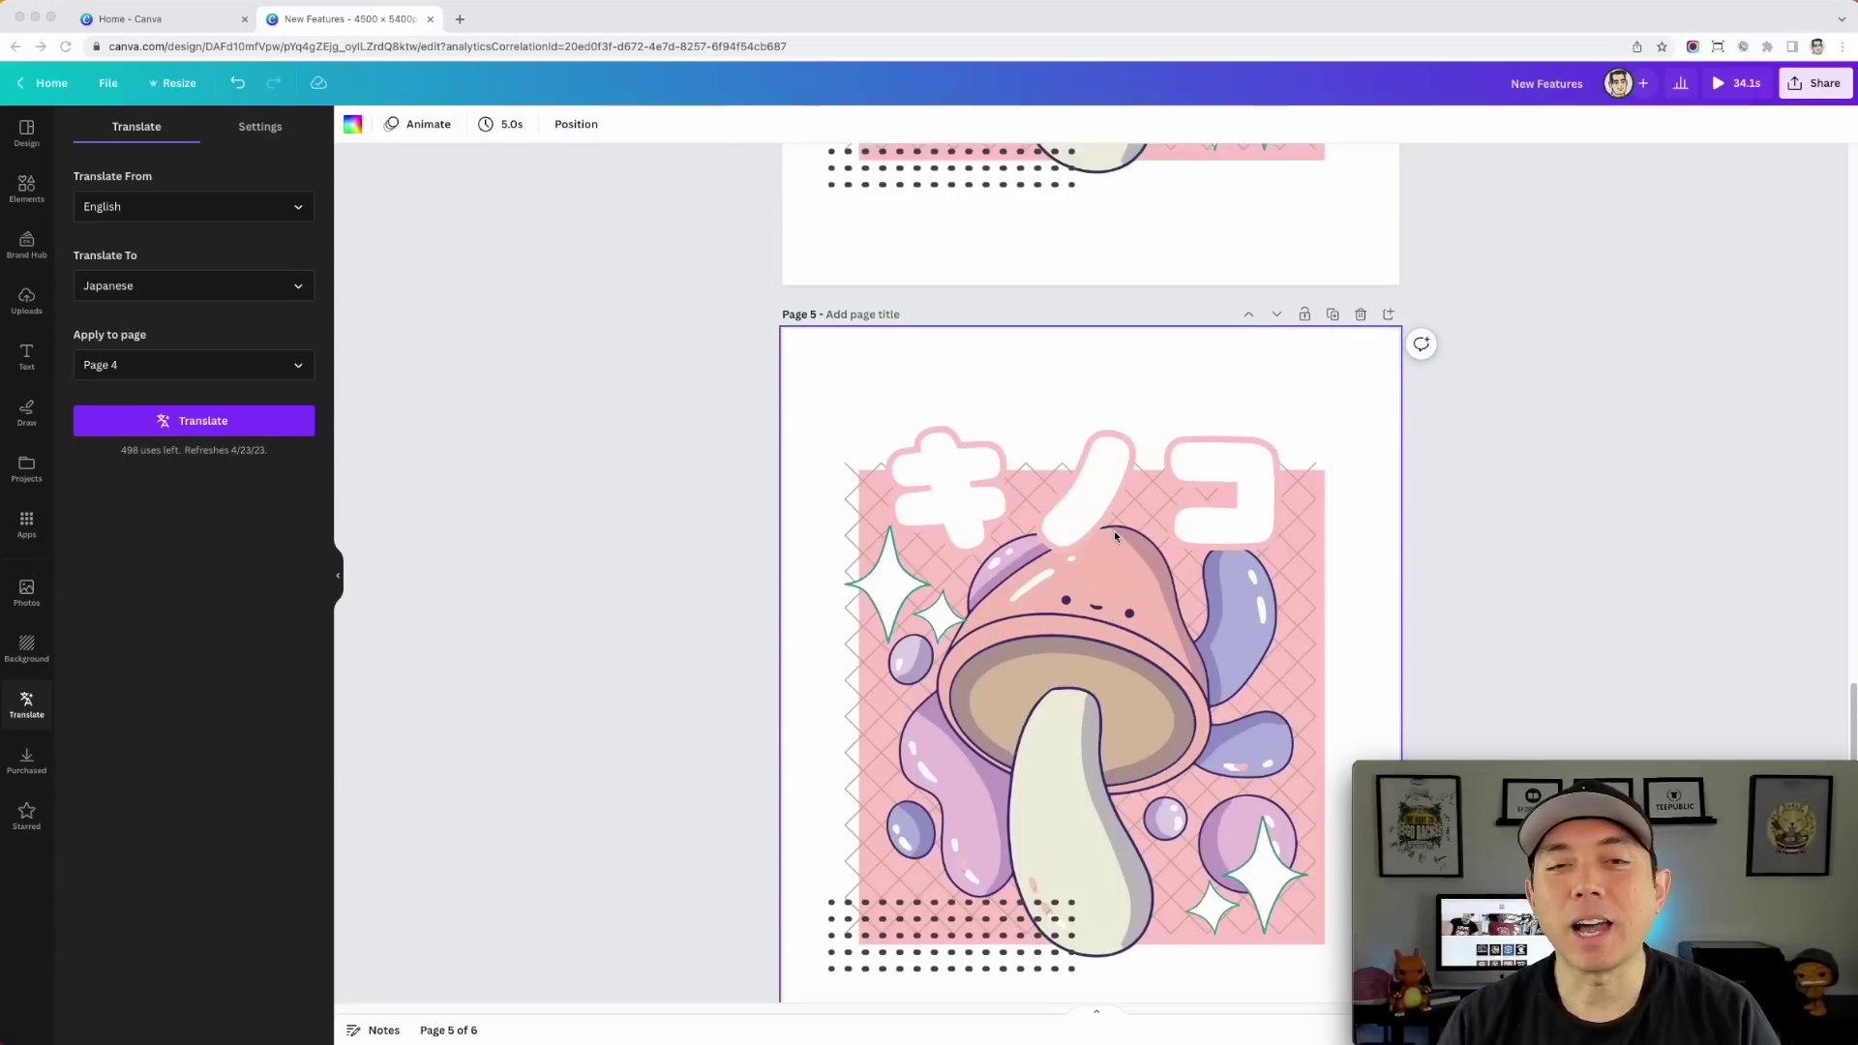
{"action": "scroll", "coordinate": [1093, 560], "scroll_direction": "up", "scroll_amount": 5}
{"action": "scroll", "coordinate": [1093, 560], "scroll_direction": "down", "scroll_amount": 1}
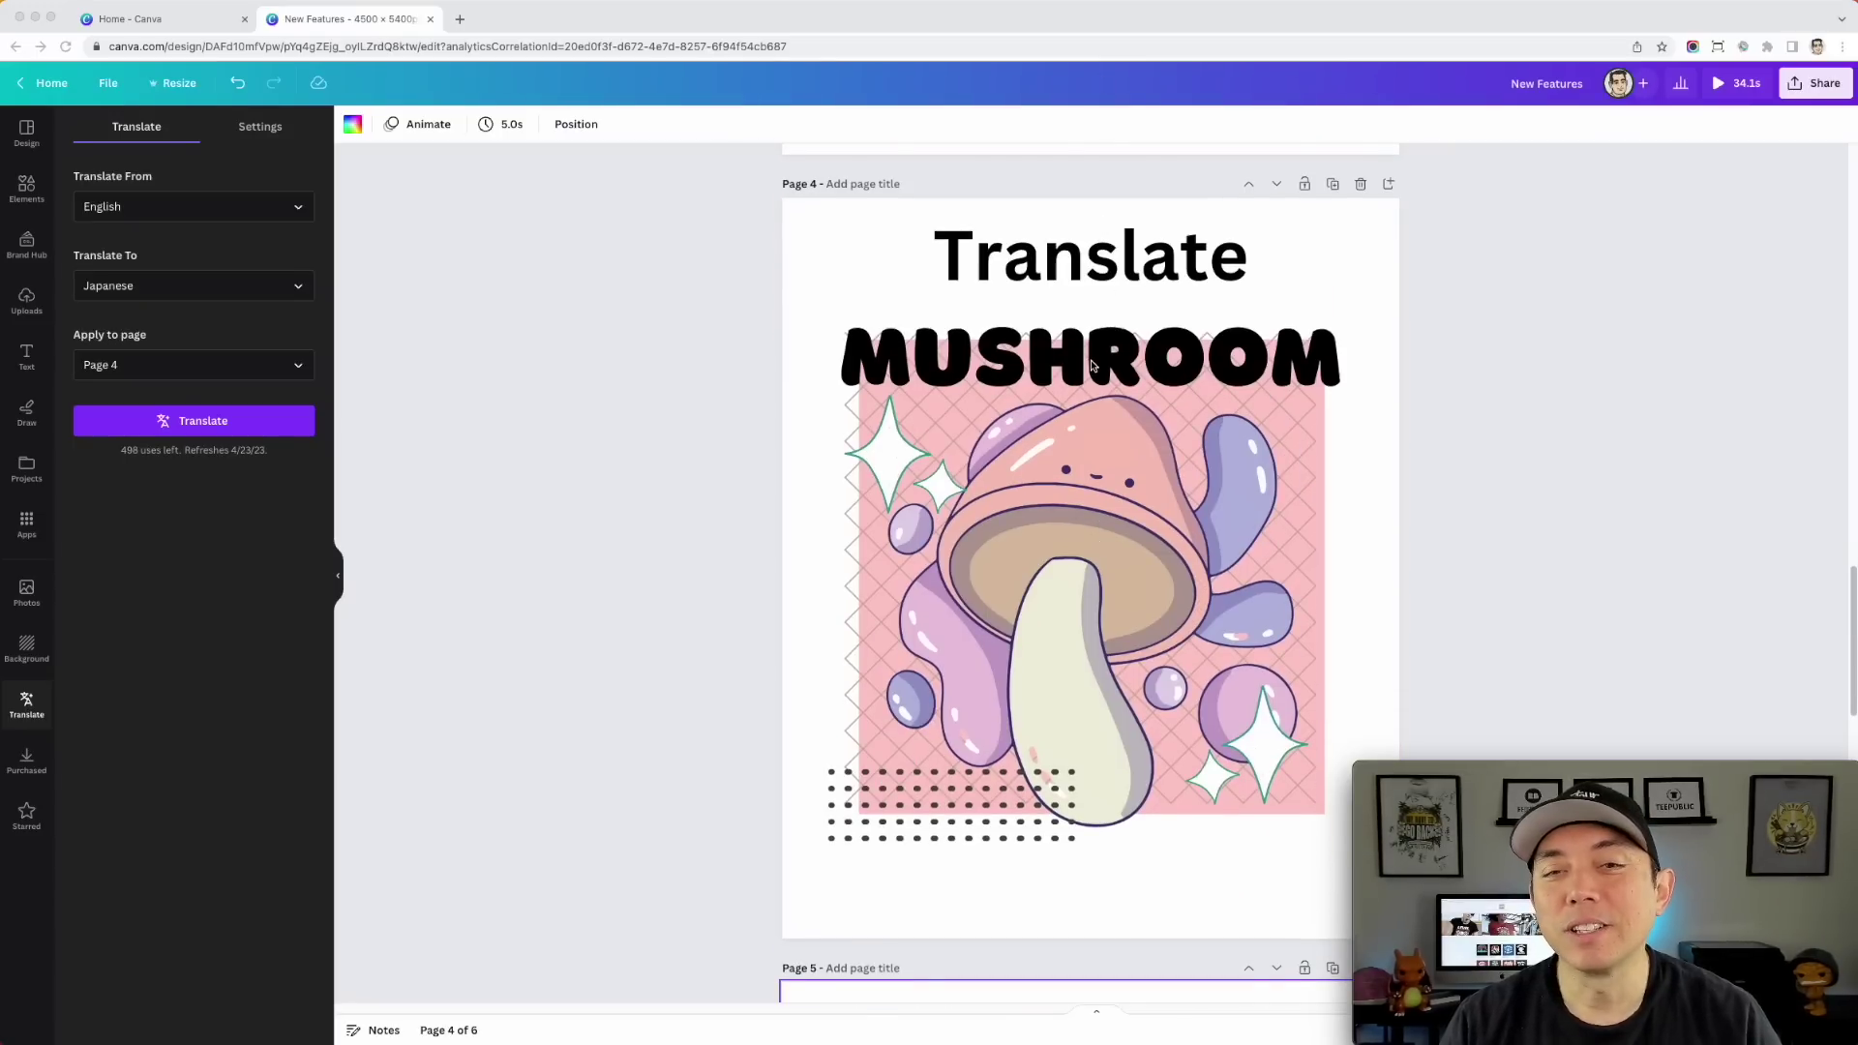
{"action": "scroll", "coordinate": [1092, 365], "scroll_direction": "down", "scroll_amount": 2}
{"action": "scroll", "coordinate": [1091, 364], "scroll_direction": "down", "scroll_amount": 6}
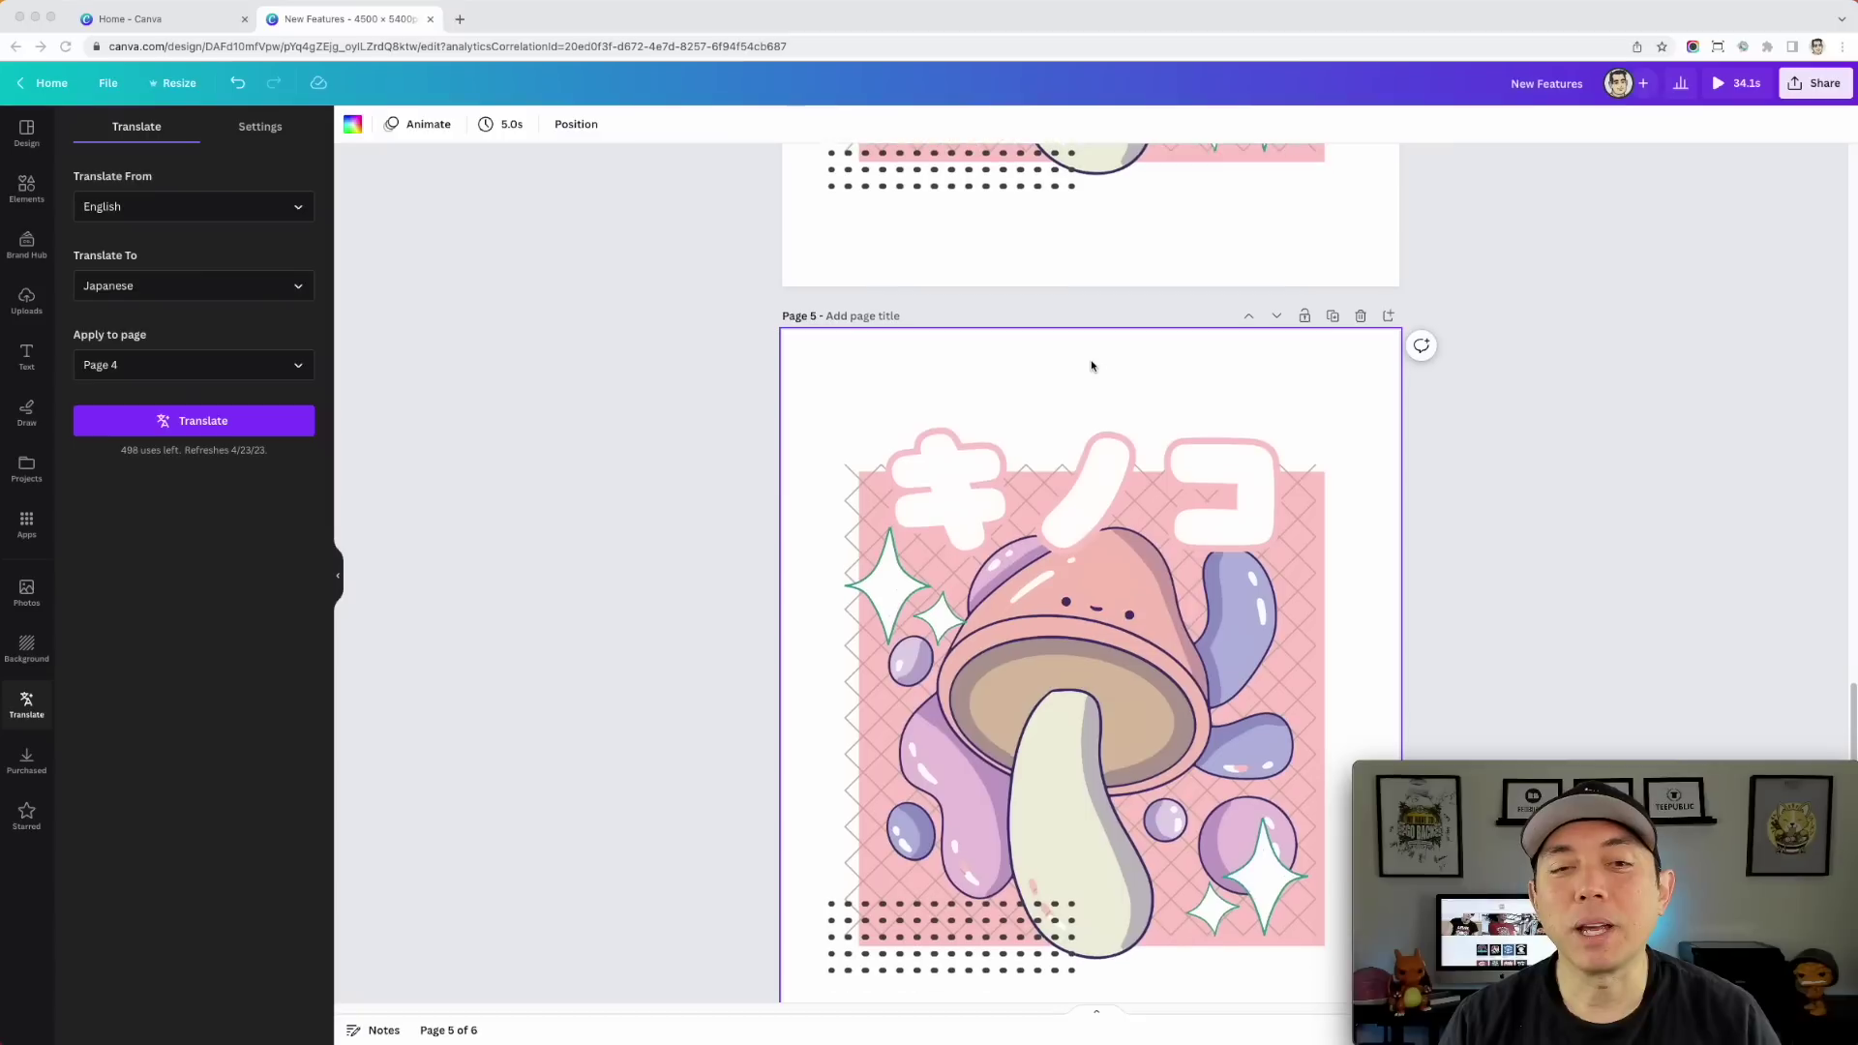
Step: Go to the Magic Write page, page 6, and minimize the Movie Recording window covering the editor
{"action": "scroll", "coordinate": [1091, 364], "scroll_direction": "down", "scroll_amount": 1}
{"action": "scroll", "coordinate": [1111, 378], "scroll_direction": "down", "scroll_amount": 2}
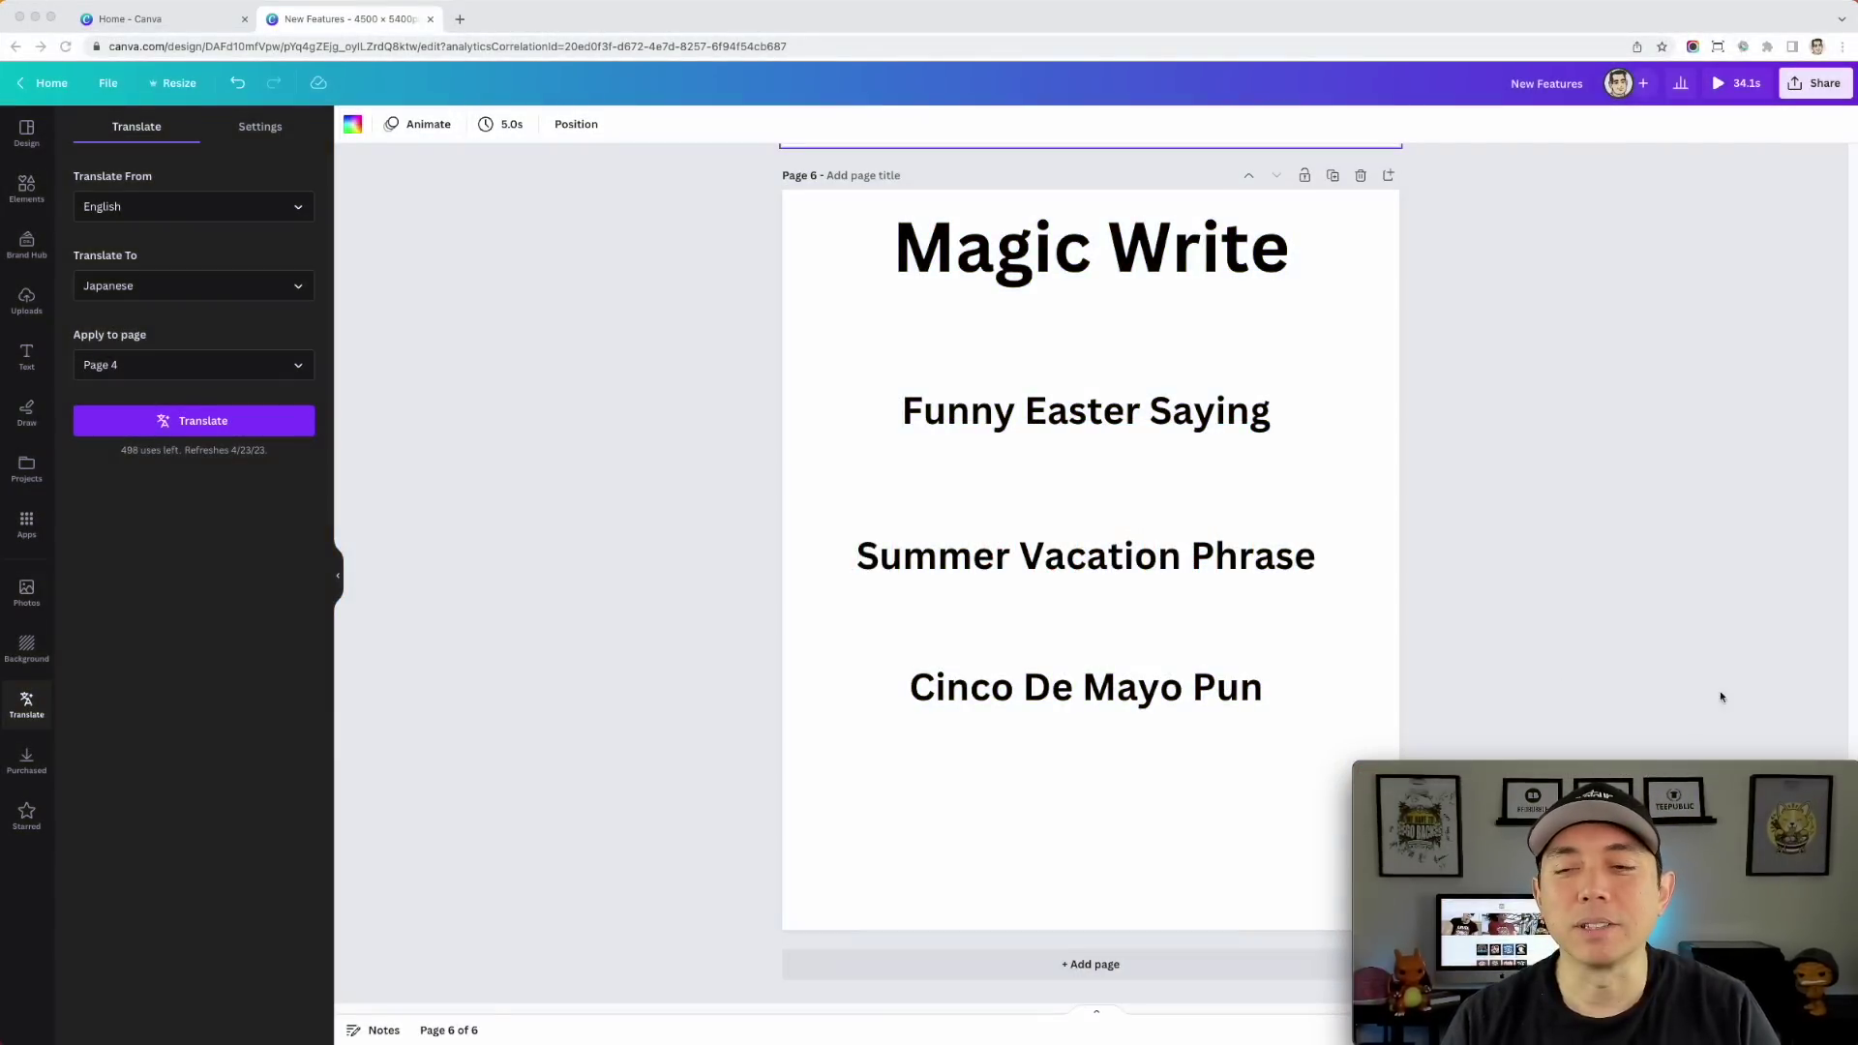
{"action": "mouse_move", "coordinate": [1689, 764]}
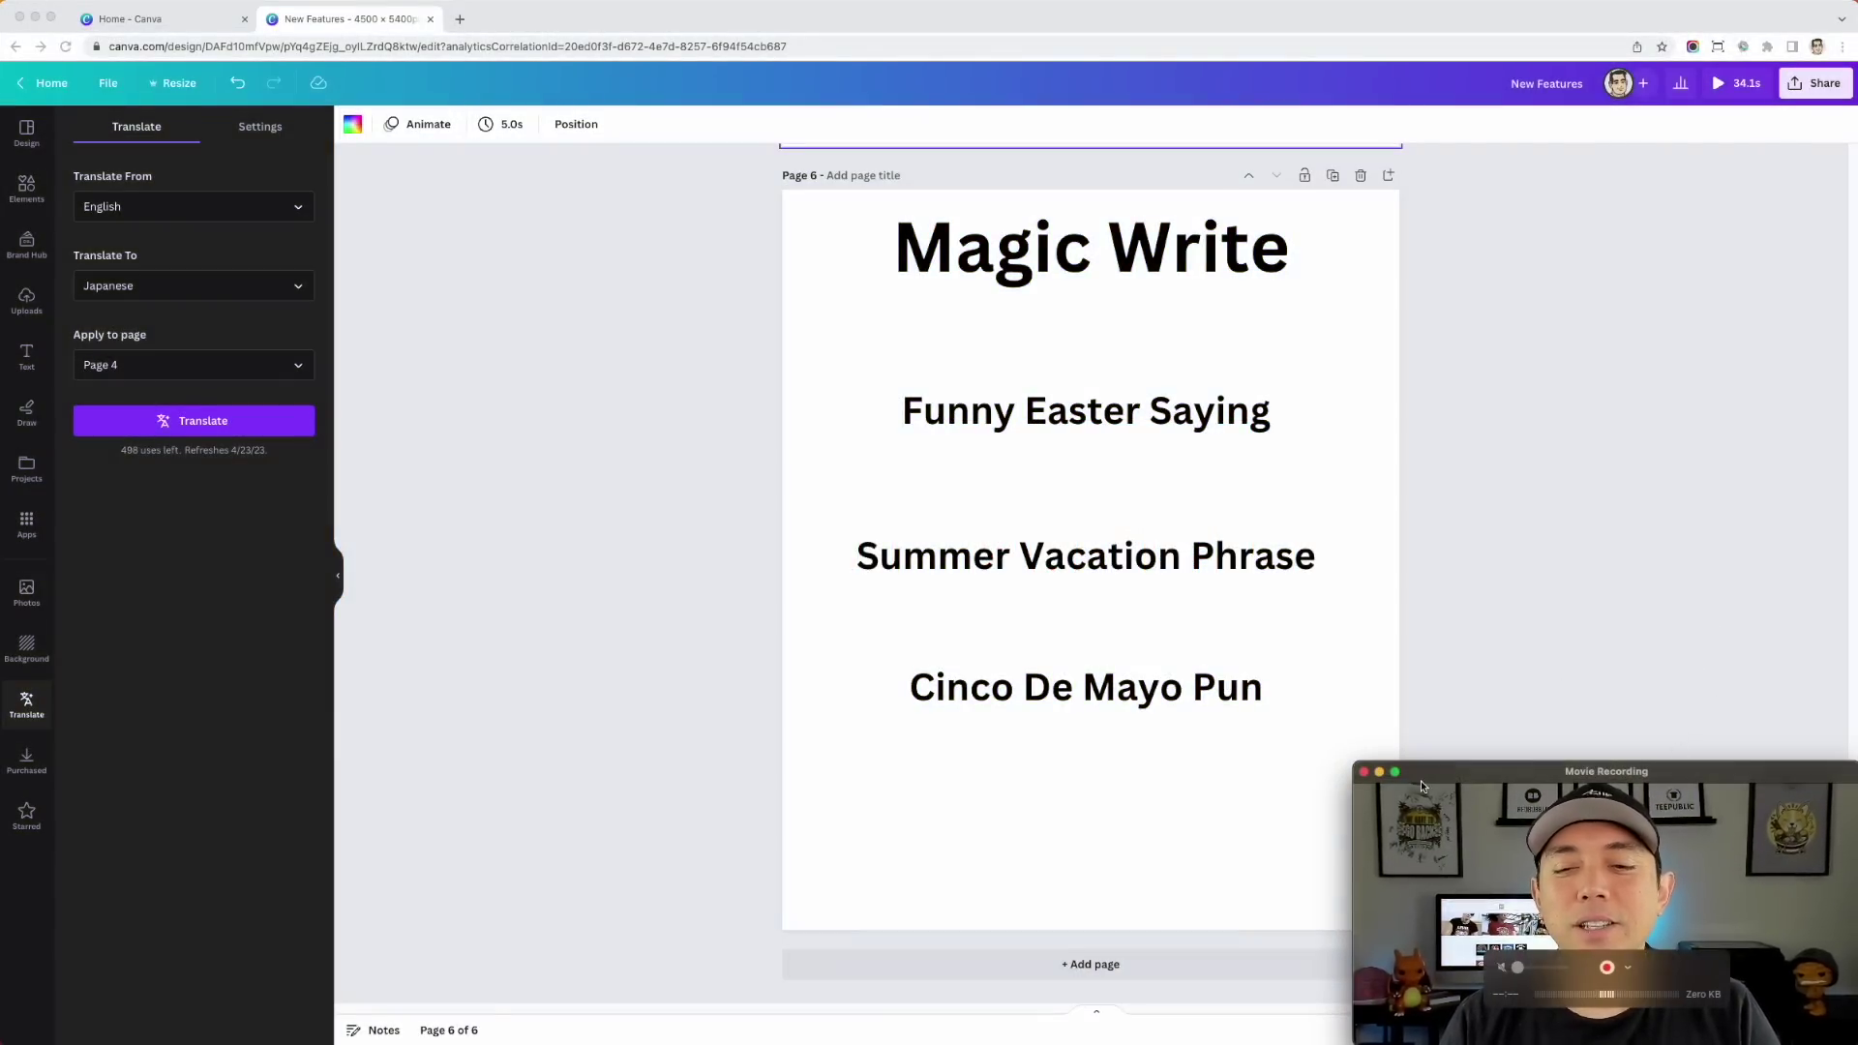
{"action": "left_click", "coordinate": [1379, 773]}
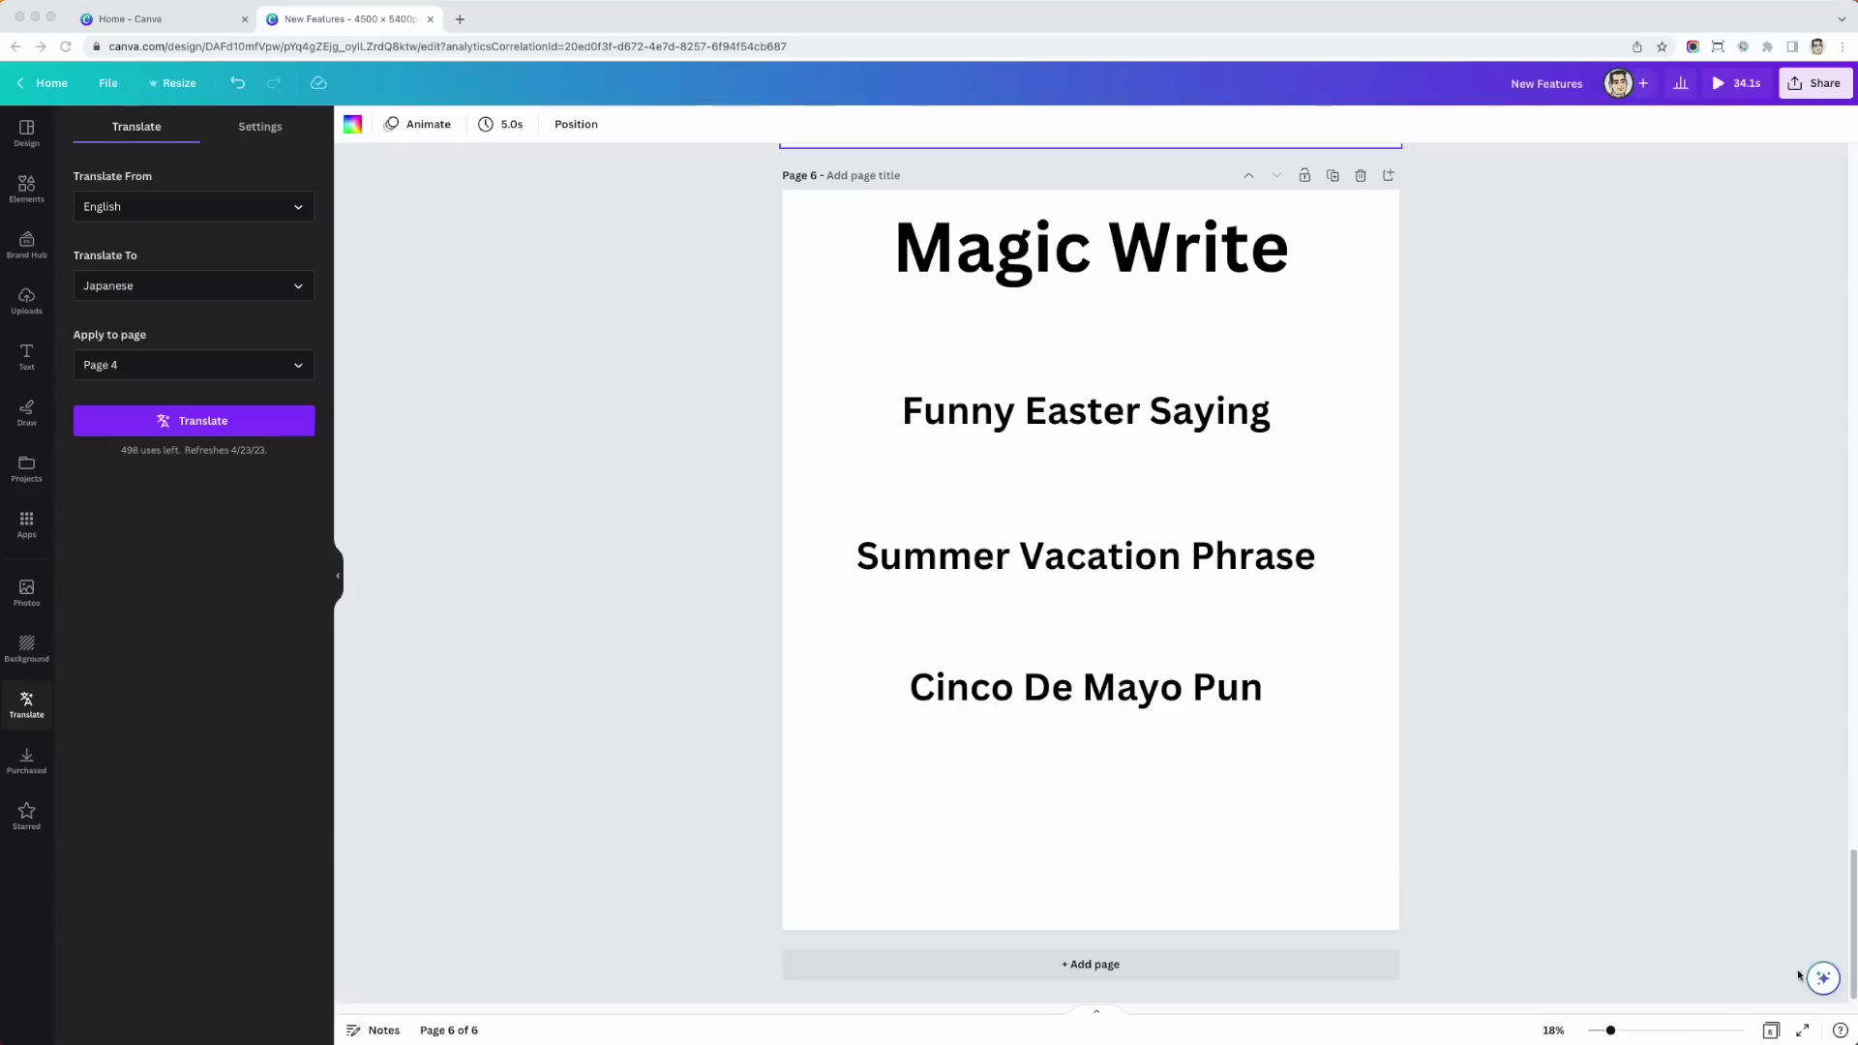